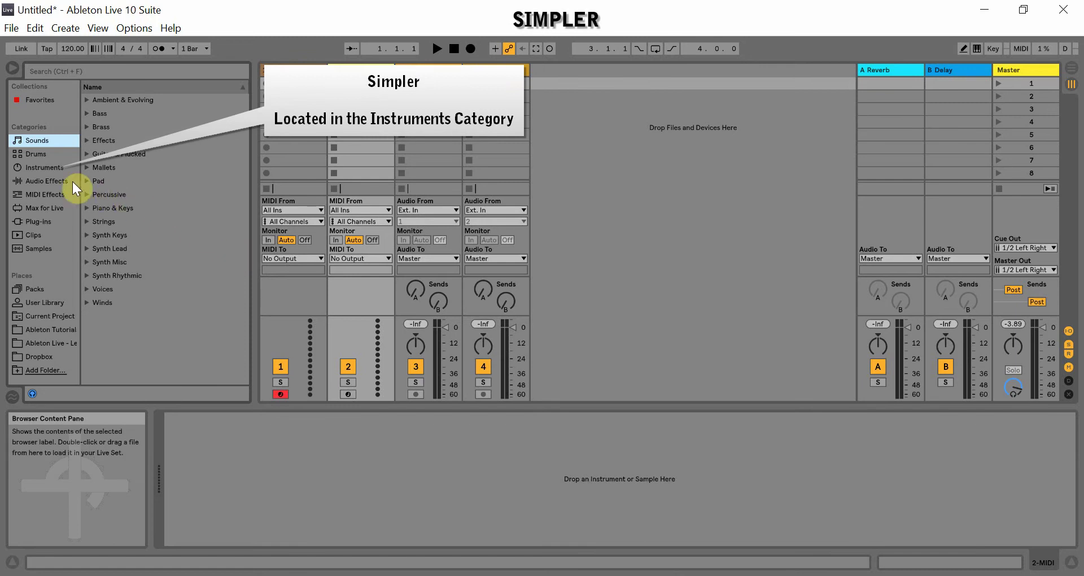
# - Load the Simpler instrument onto the first MIDI track
pyautogui.click(46, 164)
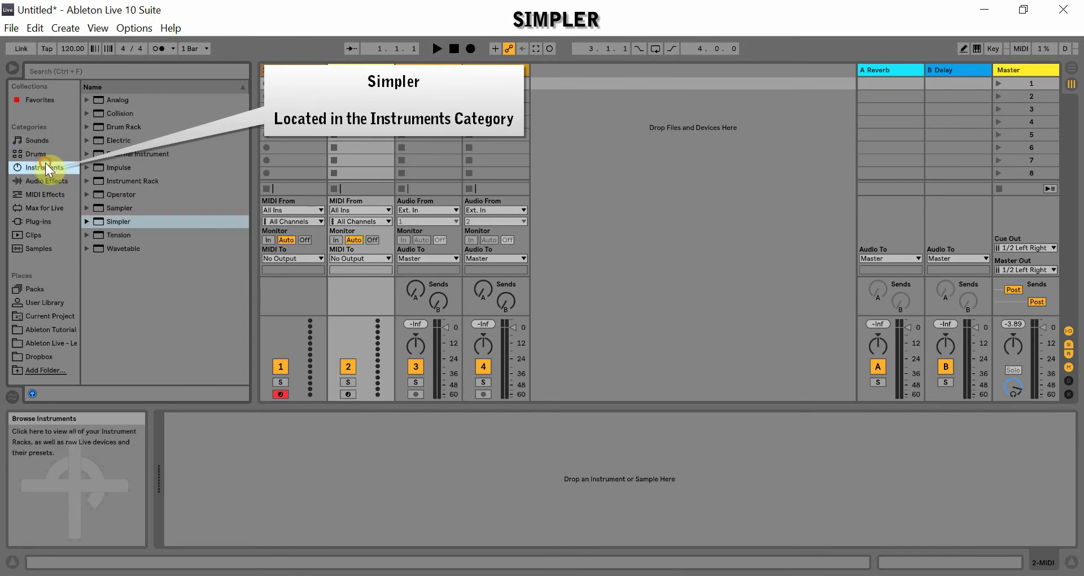
pyautogui.click(110, 220)
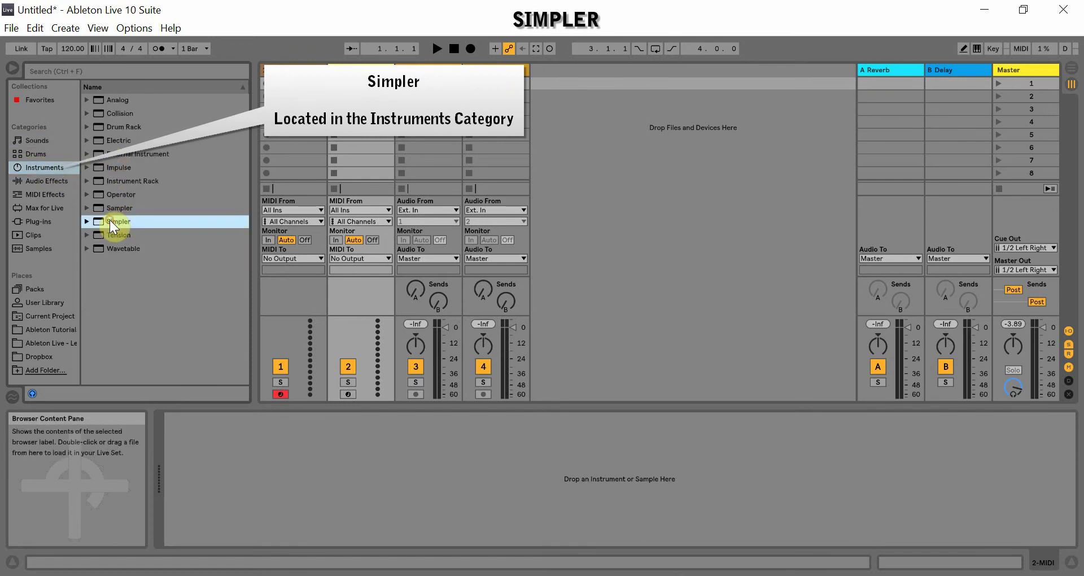
pyautogui.moveTo(295, 100); pyautogui.dragTo(295, 101)
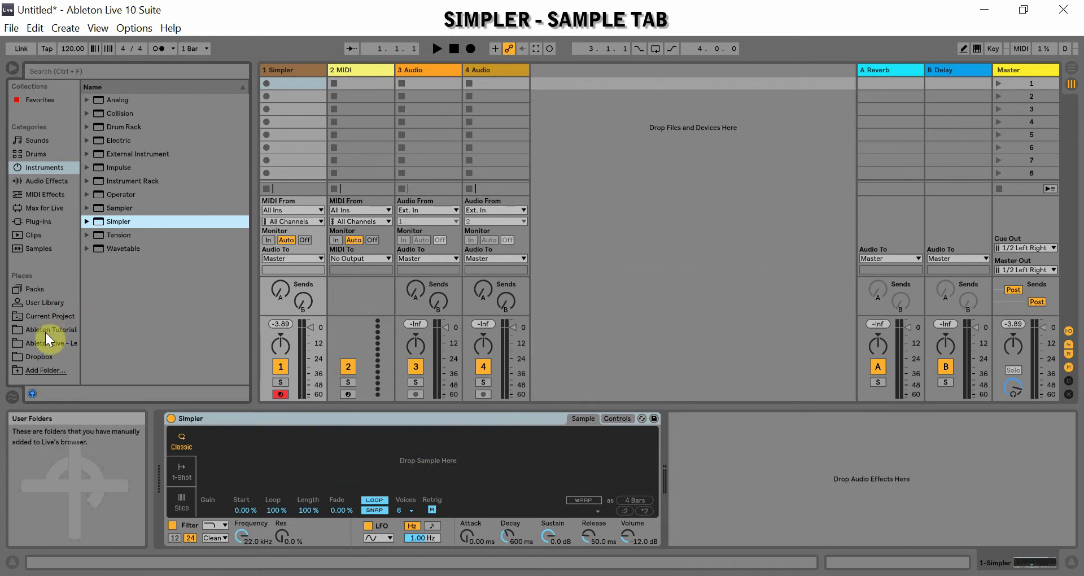
# - Load the ARP Poly Lead - C3.aif sample into Simpler
pyautogui.click(26, 245)
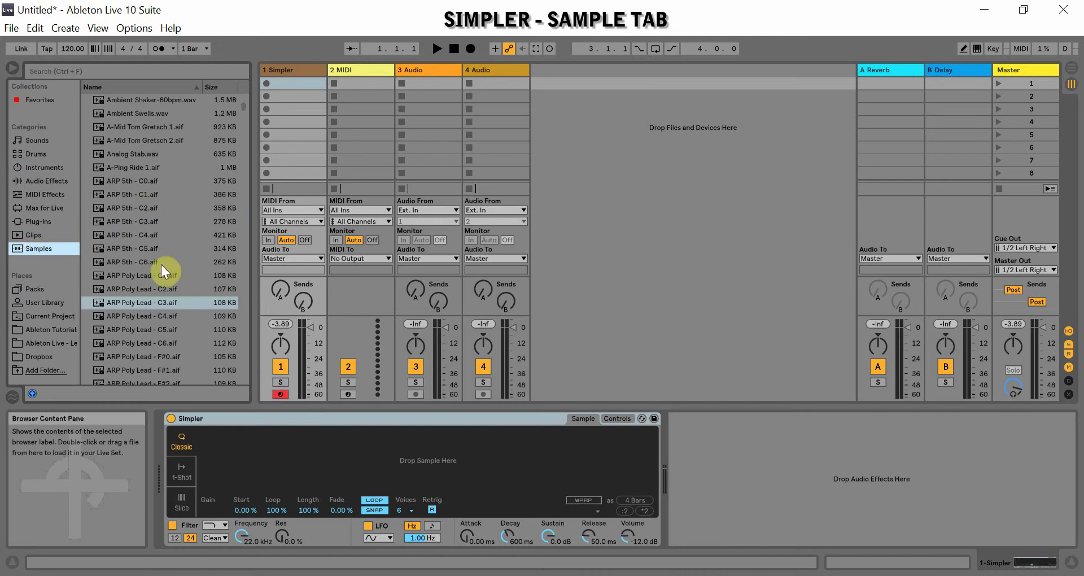
pyautogui.moveTo(140, 300); pyautogui.dragTo(411, 460)
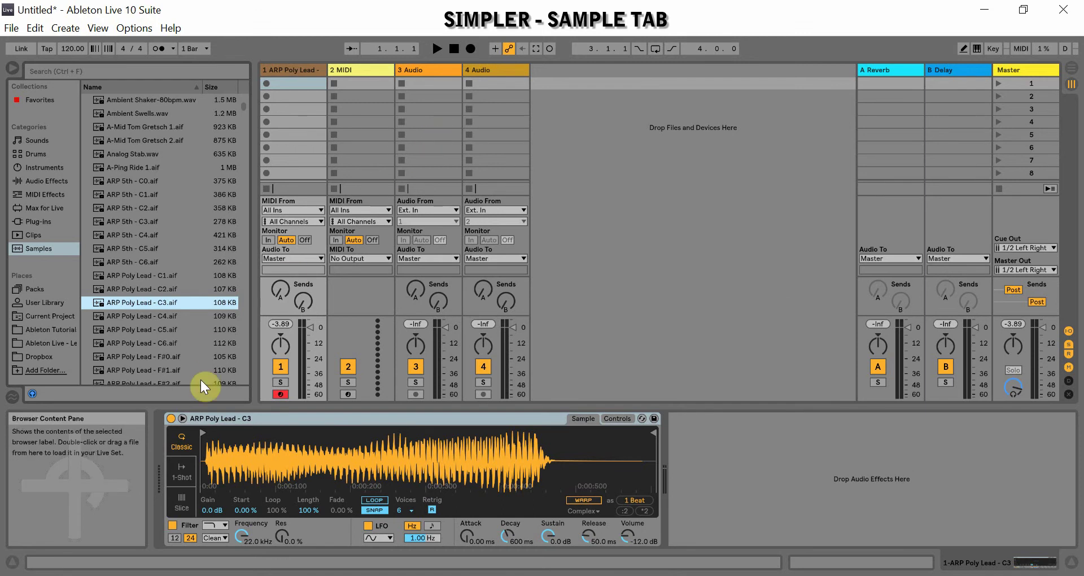
pyautogui.click(183, 418)
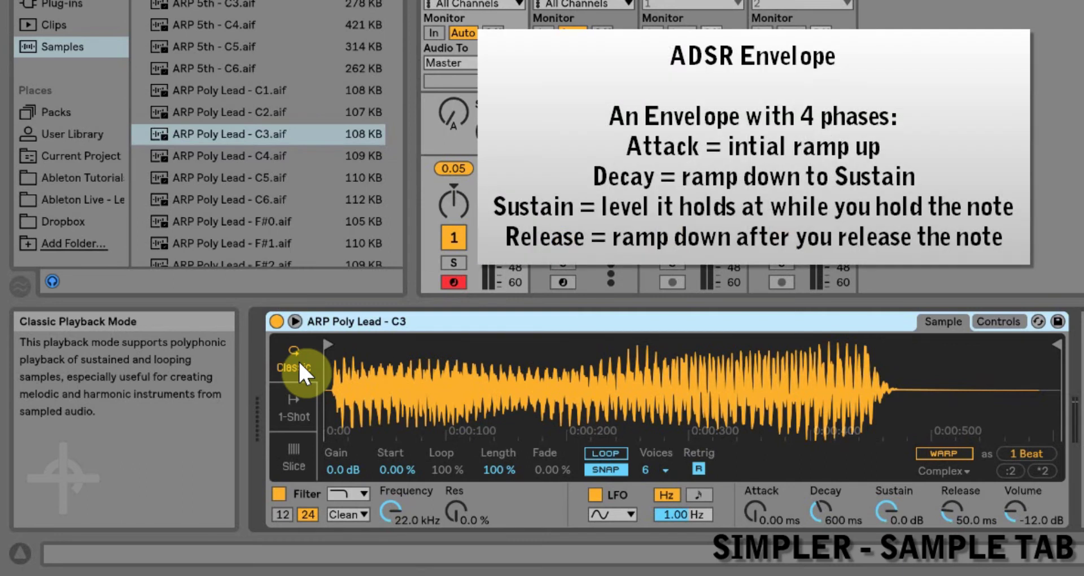
# - Try the 1-Shot and Slice playback modes, loading the 80s Beat-90bpm sample into Simpler for slicing
pyautogui.click(308, 403)
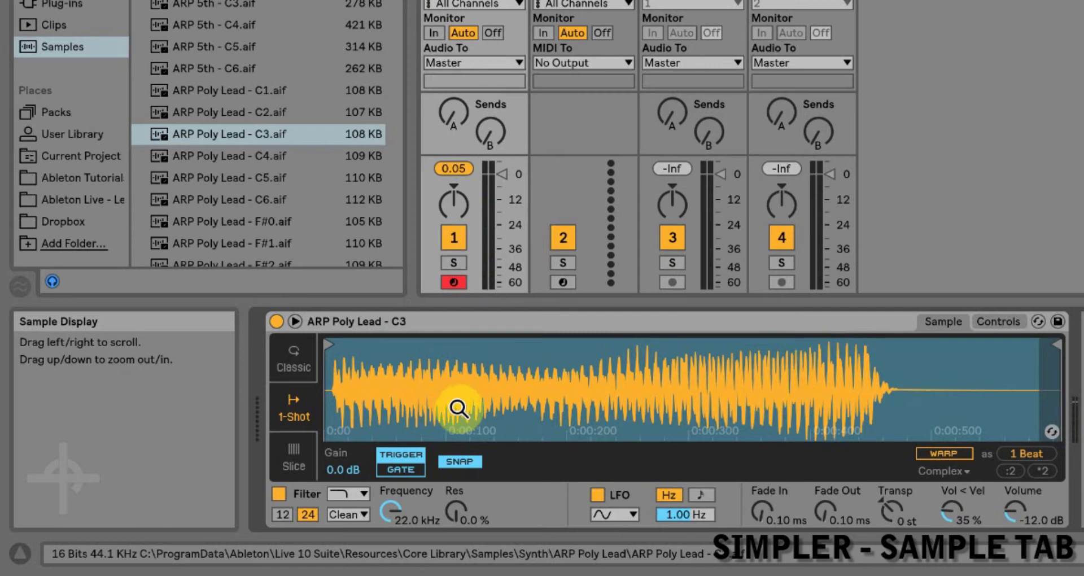
pyautogui.click(294, 457)
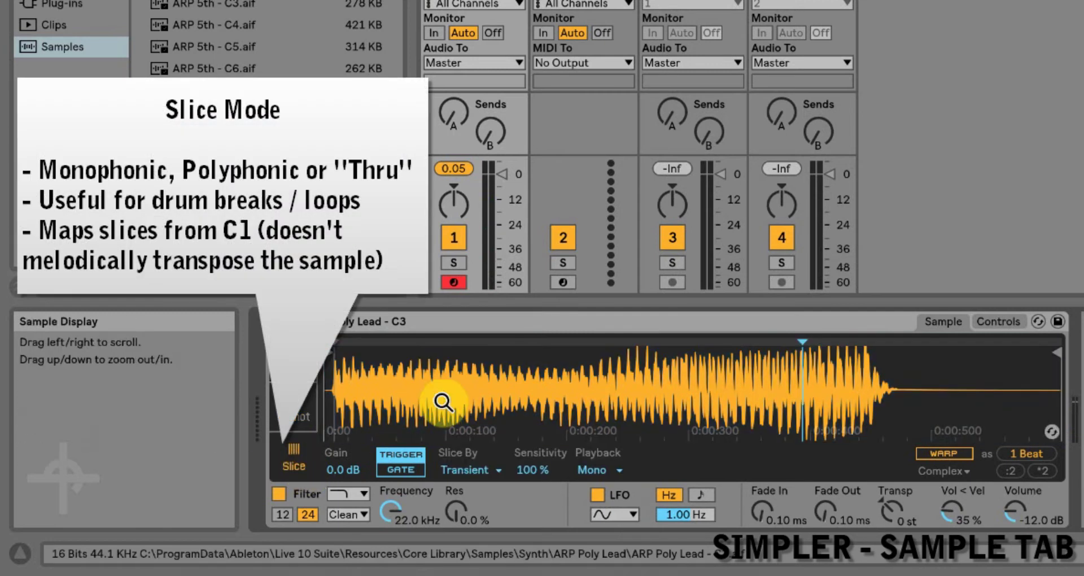
pyautogui.scroll(20, 265, 45)
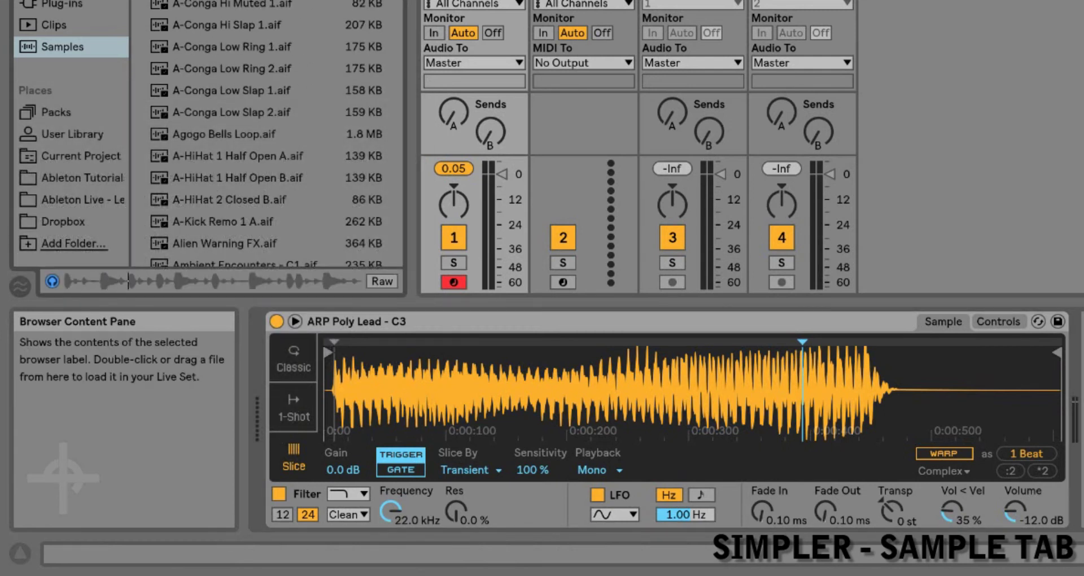
pyautogui.moveTo(268, 1); pyautogui.dragTo(578, 405)
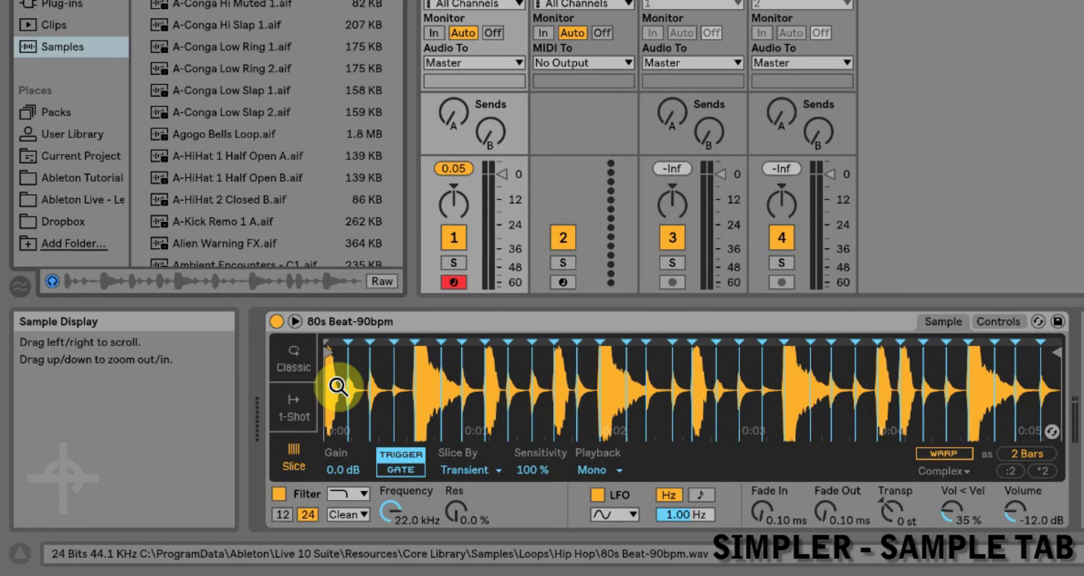
# - Return to Classic mode with the ARP Poly Lead - C3 sample and move its start marker to where the waveform begins
pyautogui.click(295, 361)
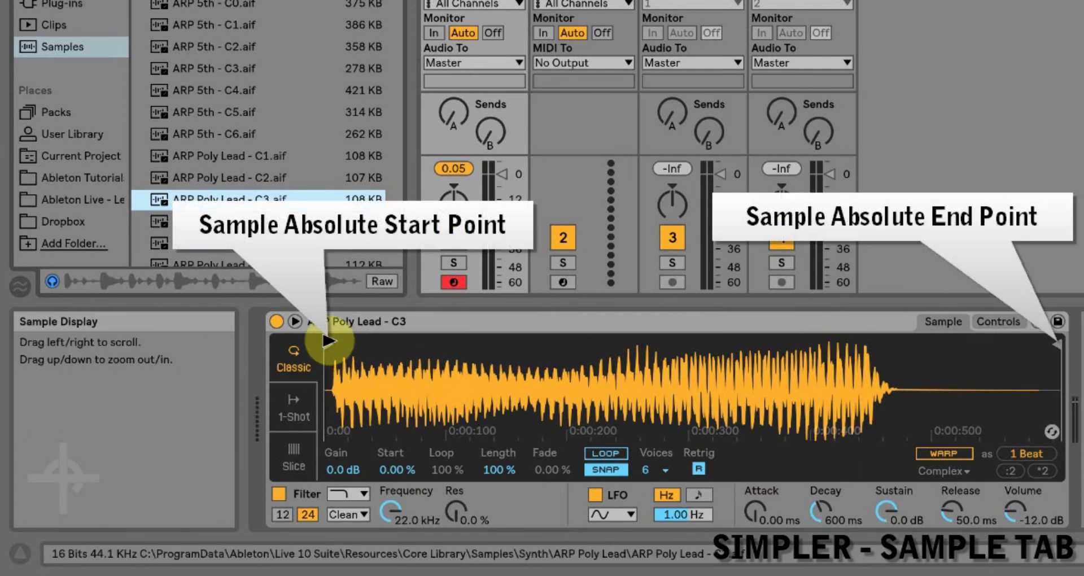
pyautogui.moveTo(328, 340)
pyautogui.mouseDown()
pyautogui.moveTo(569, 359)
pyautogui.moveTo(347, 359)
pyautogui.mouseUp()
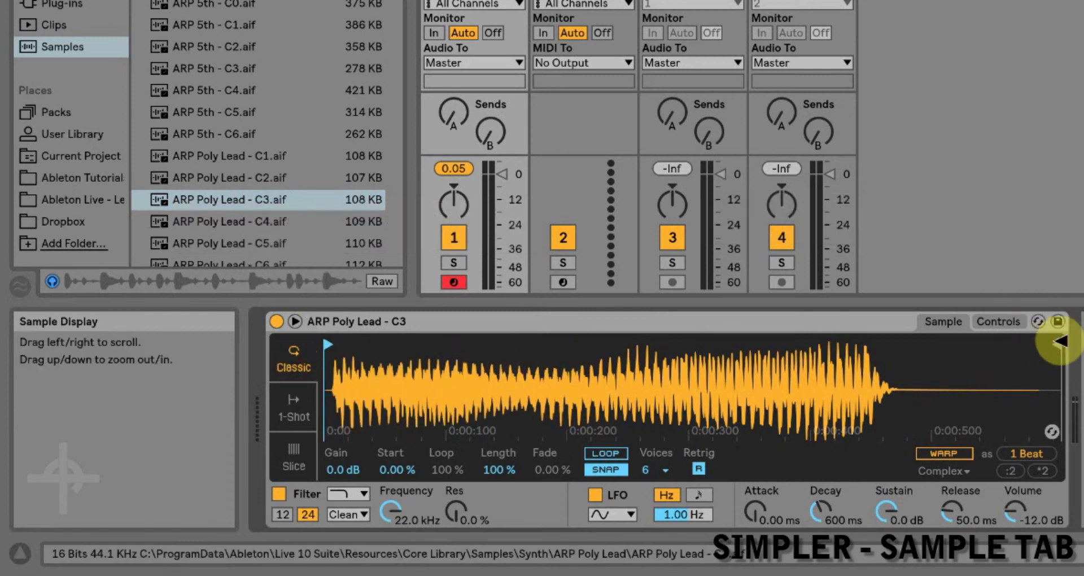
pyautogui.moveTo(1057, 344)
pyautogui.mouseDown()
pyautogui.moveTo(972, 360)
pyautogui.moveTo(1045, 357)
pyautogui.mouseUp()
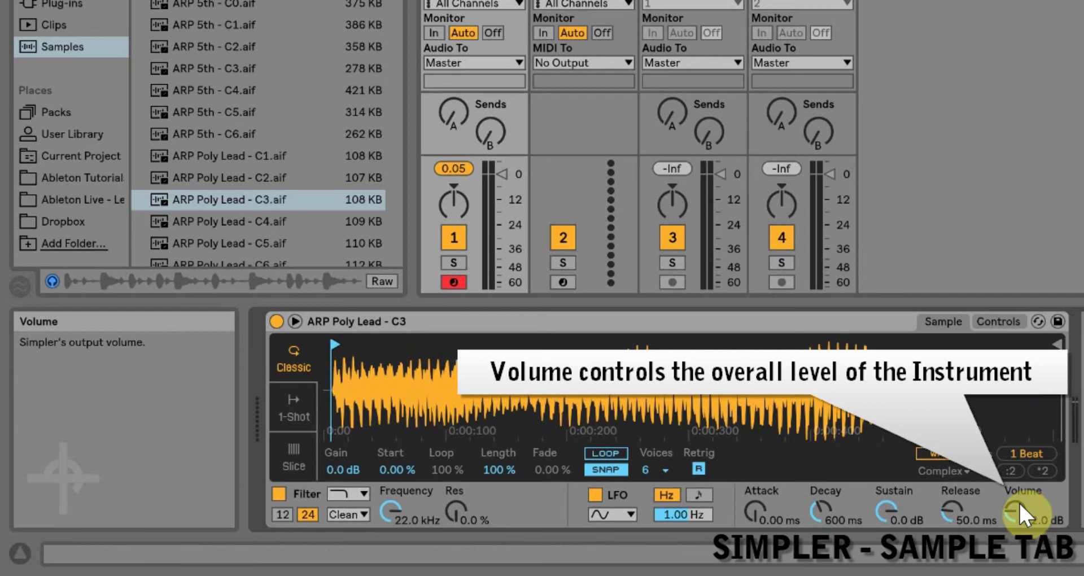
# - Try Start offsets such as 27.3 % and a shorter Length on the sample, restoring Start to 0.00 % and Length to 100 %
pyautogui.click(391, 466)
pyautogui.moveTo(391, 465); pyautogui.dragTo(392, 436)
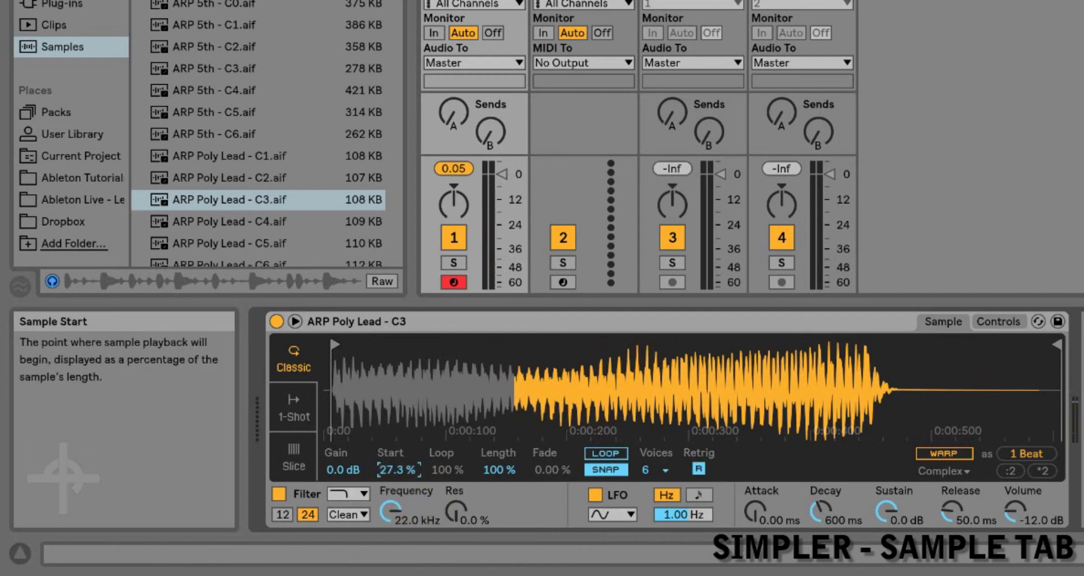
pyautogui.moveTo(398, 469); pyautogui.dragTo(398, 510)
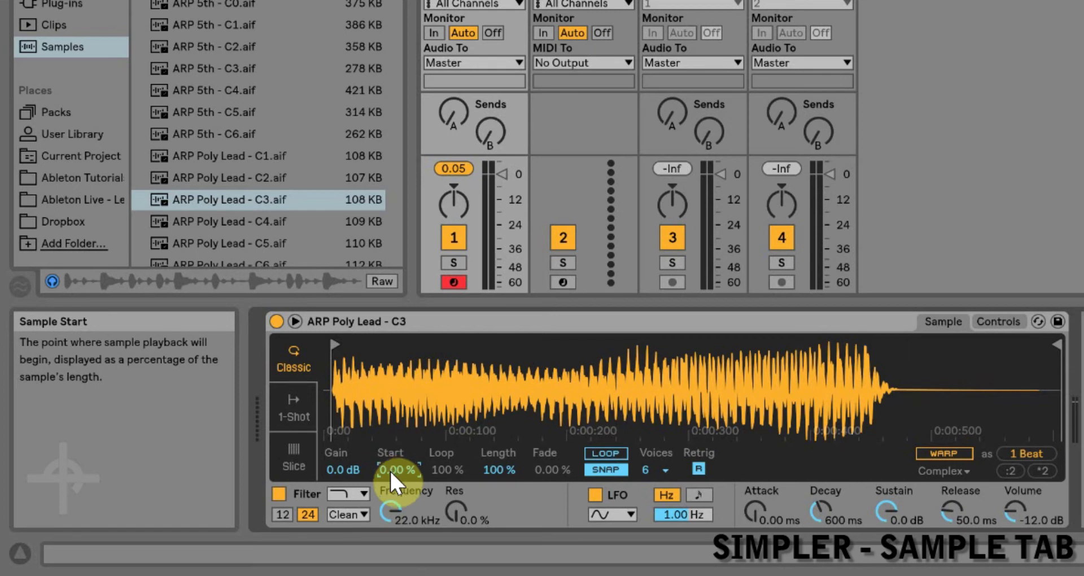
pyautogui.moveTo(389, 469); pyautogui.dragTo(390, 420)
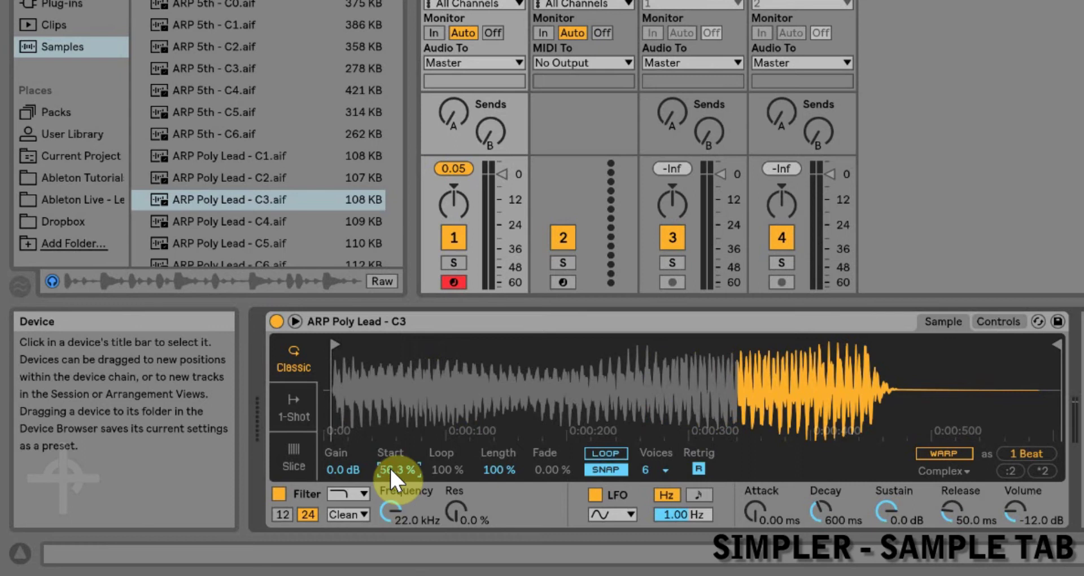
pyautogui.moveTo(390, 466); pyautogui.dragTo(389, 516)
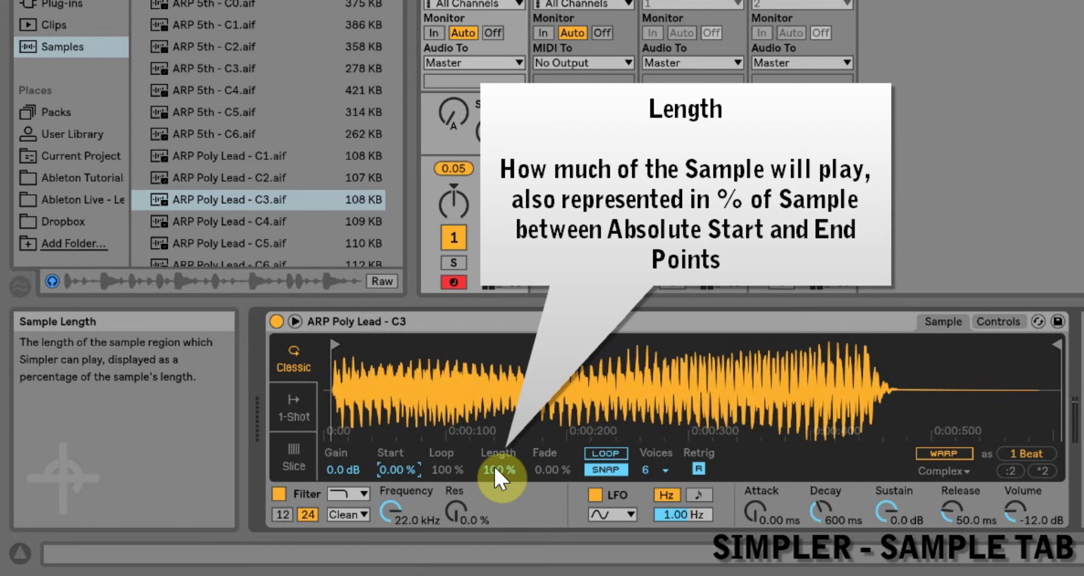
pyautogui.moveTo(493, 466); pyautogui.dragTo(494, 534)
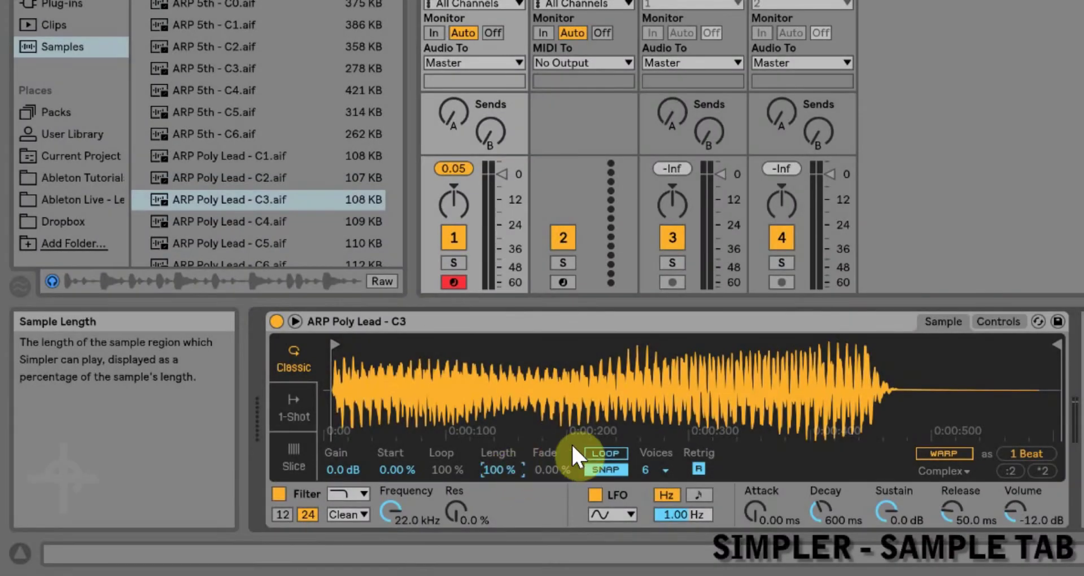
# - Loop the sample with its end marker moved in to the waveform's tail, a loop length of 56.3 % and a fade of 51.6 %
pyautogui.click(612, 453)
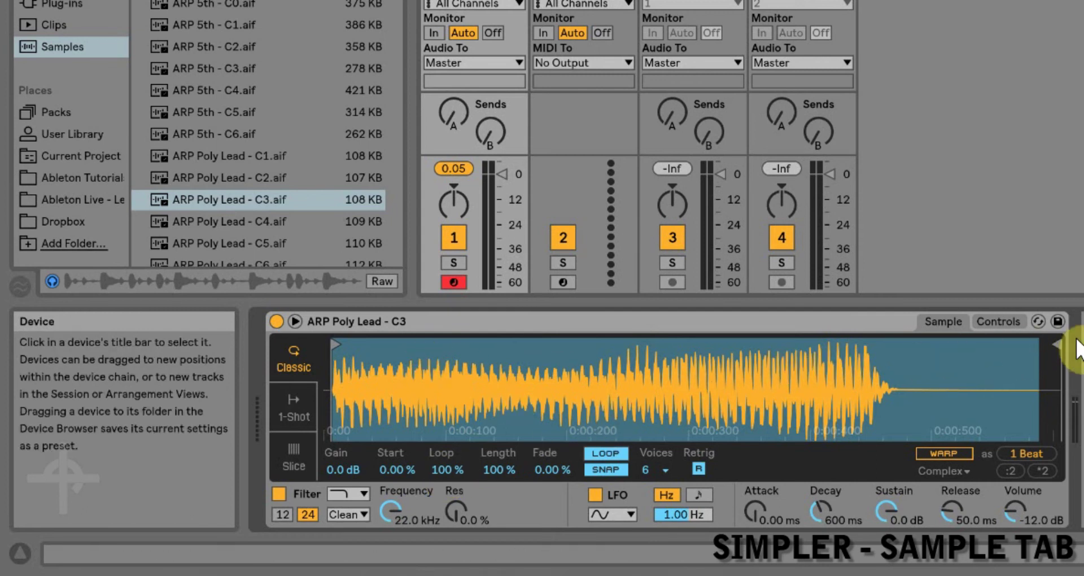
pyautogui.moveTo(1057, 342)
pyautogui.mouseDown()
pyautogui.moveTo(936, 362)
pyautogui.moveTo(874, 354)
pyautogui.mouseUp()
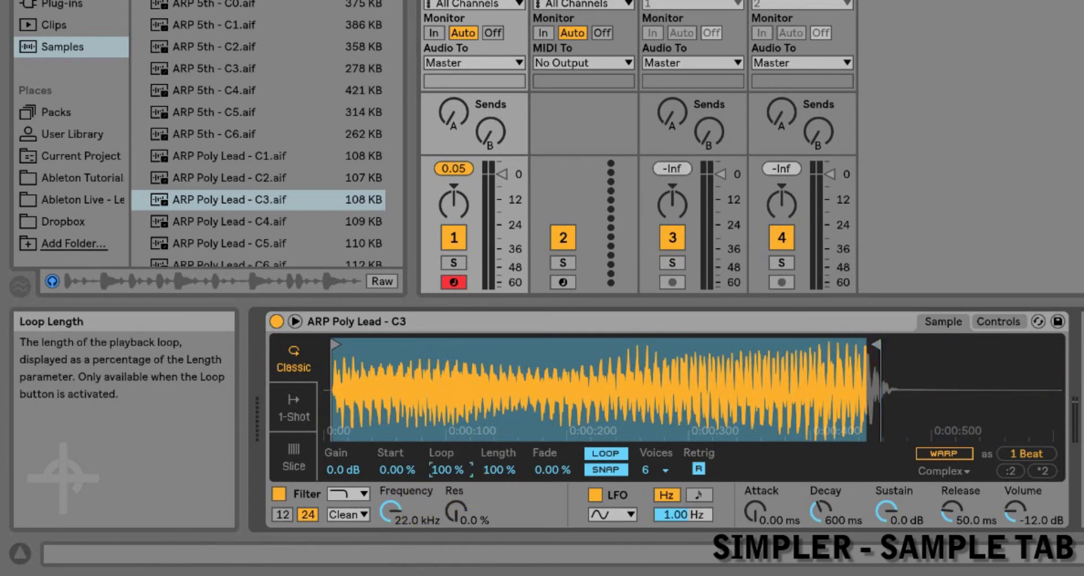
pyautogui.moveTo(455, 469); pyautogui.dragTo(455, 545)
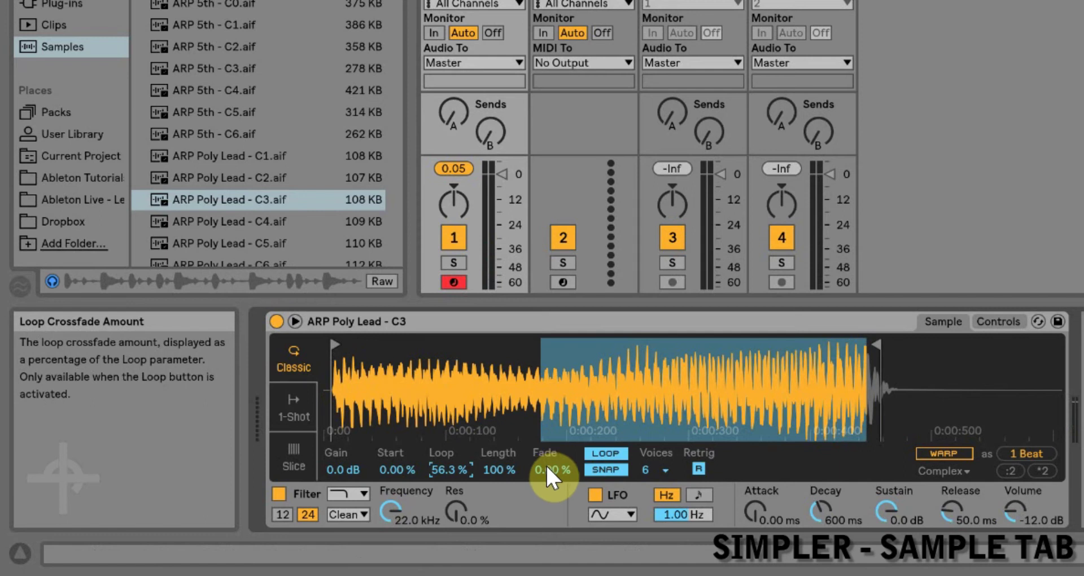
pyautogui.moveTo(545, 463); pyautogui.dragTo(556, 444)
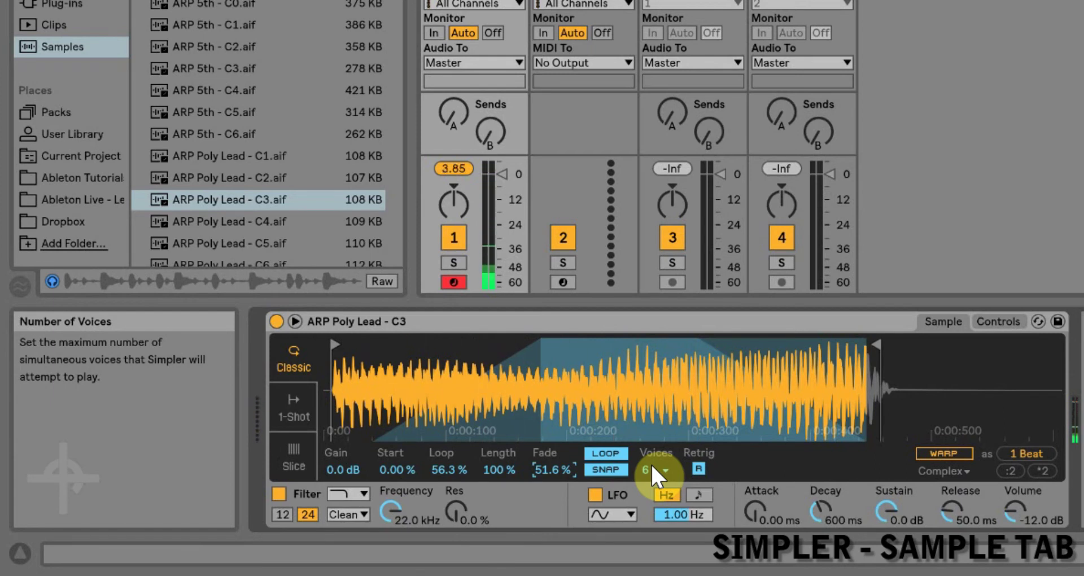
# - Check the voice count options, keeping 6, and set the amp envelope's release to 1.29 s
pyautogui.click(652, 469)
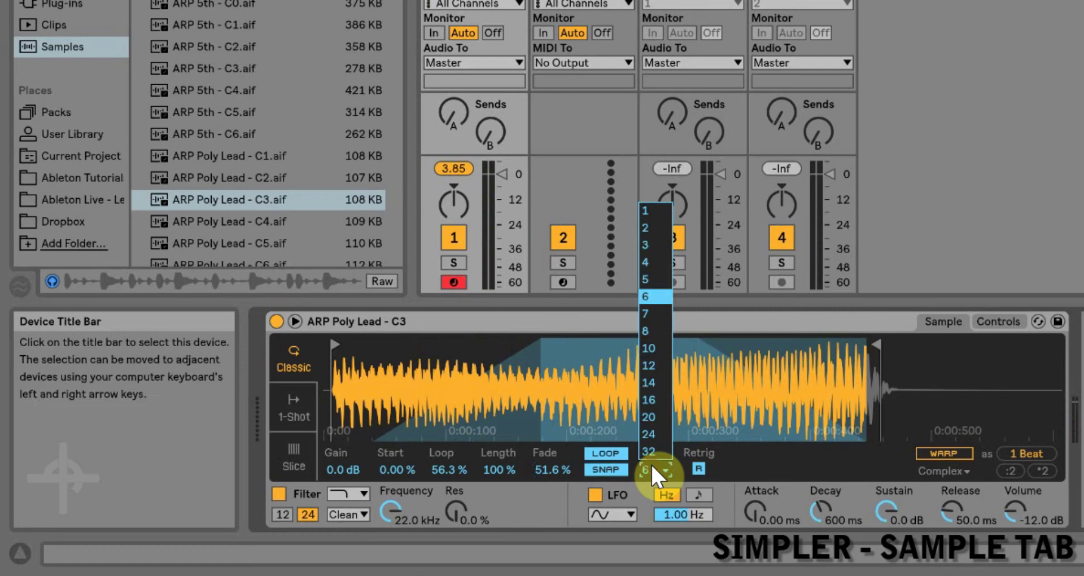
pyautogui.click(651, 464)
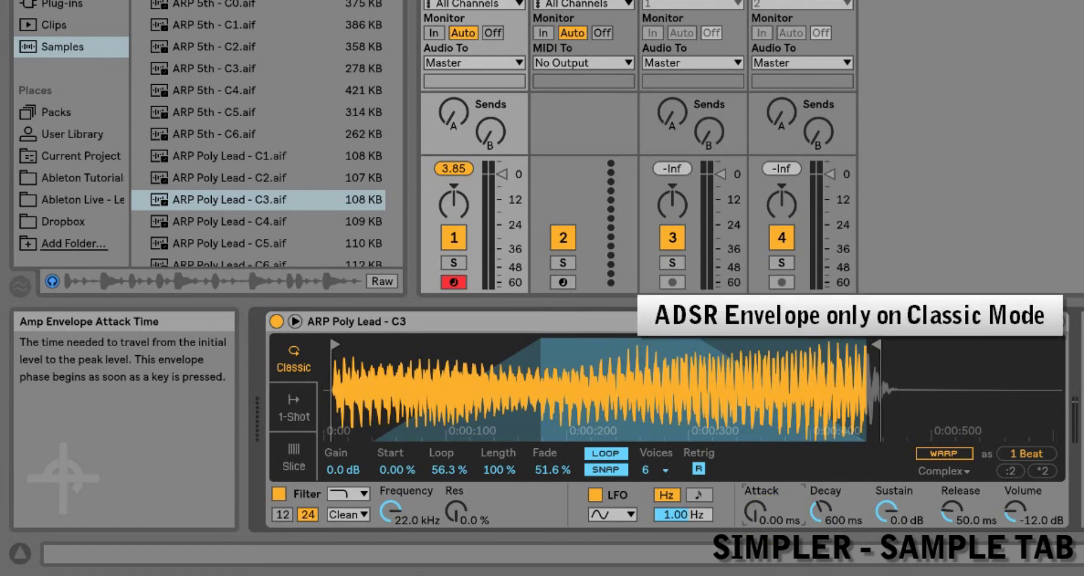
pyautogui.moveTo(755, 510); pyautogui.dragTo(761, 531)
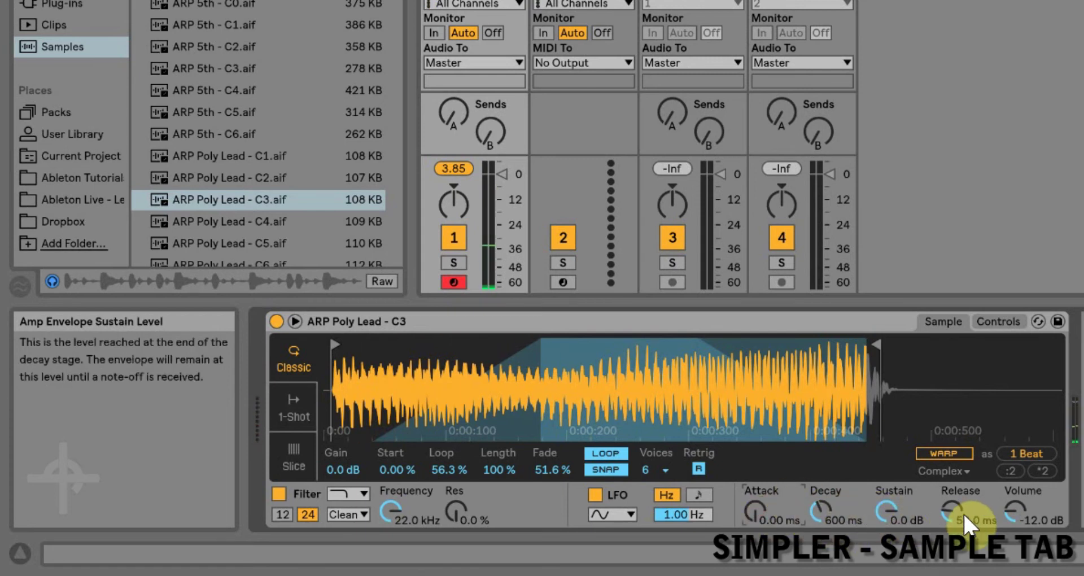
pyautogui.moveTo(963, 513)
pyautogui.mouseDown()
pyautogui.moveTo(963, 496)
pyautogui.moveTo(957, 509)
pyautogui.mouseUp()
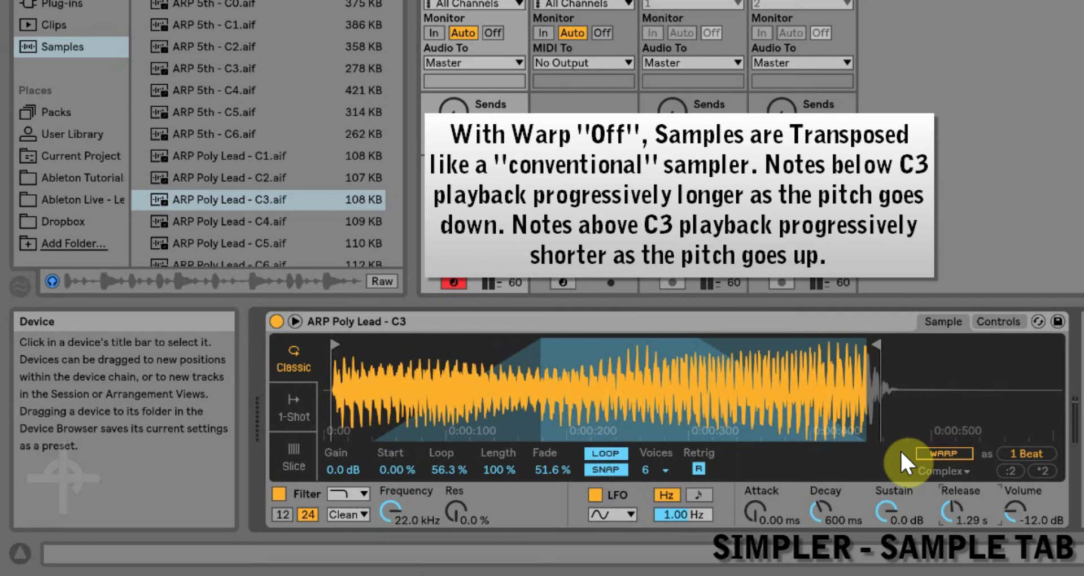
# - Turn off looping and enable warping for the sample
pyautogui.click(625, 453)
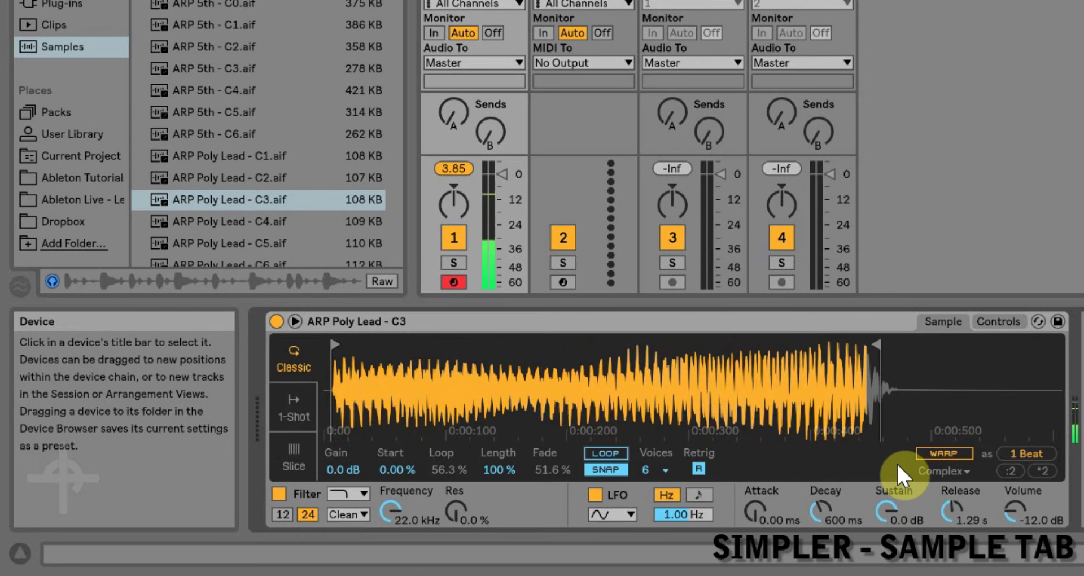
pyautogui.click(950, 454)
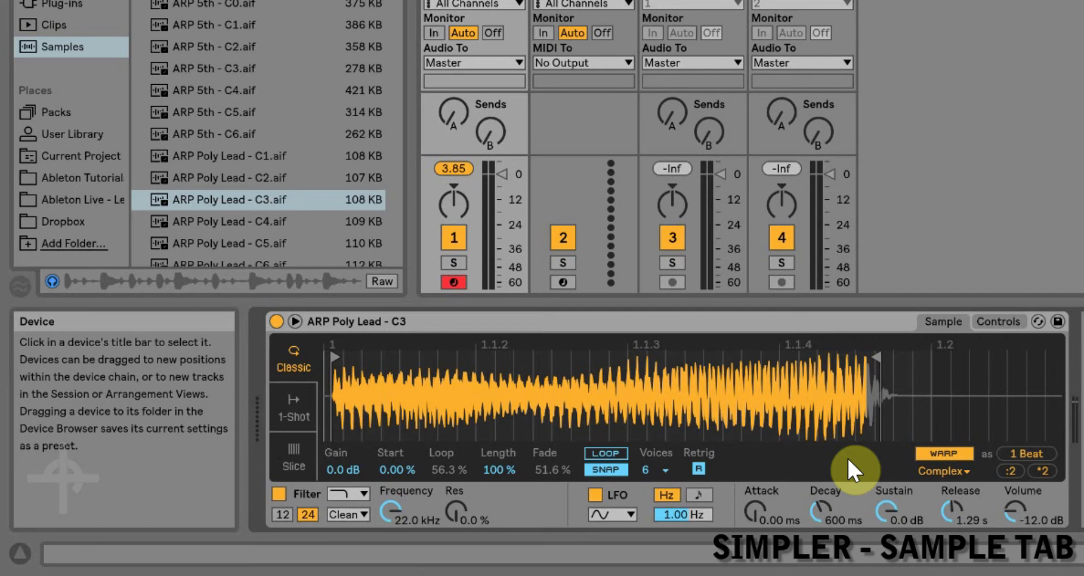
# - Try the Complex Pro warp algorithm and return the warp mode to Complex
pyautogui.click(946, 467)
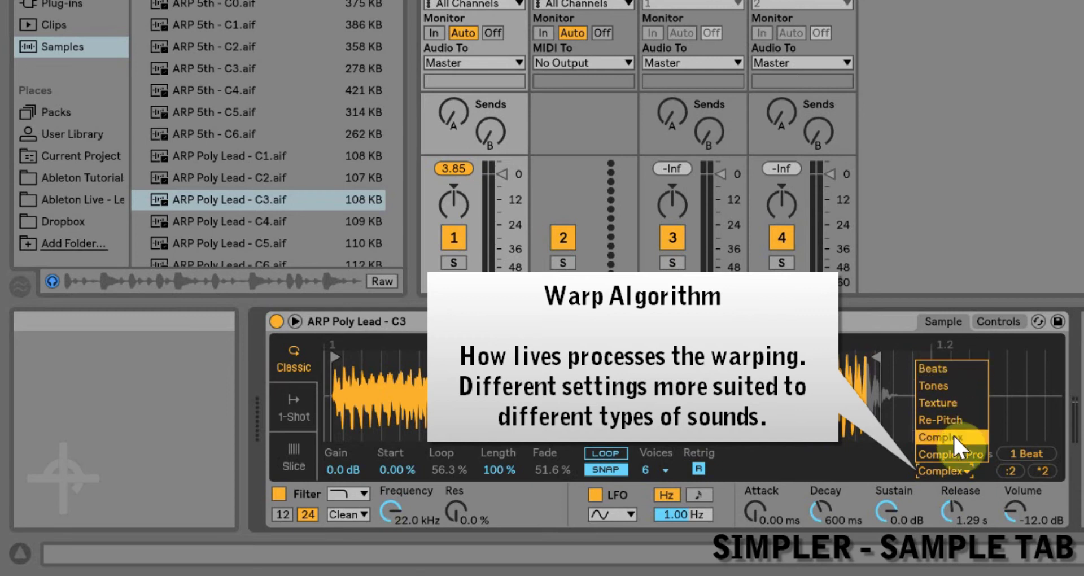
pyautogui.click(952, 450)
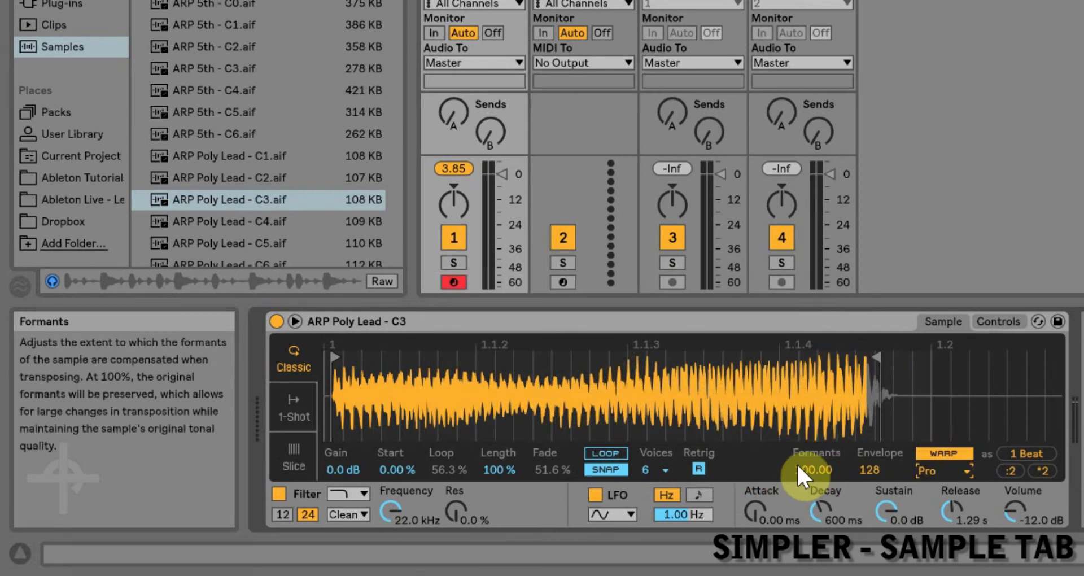
pyautogui.click(931, 463)
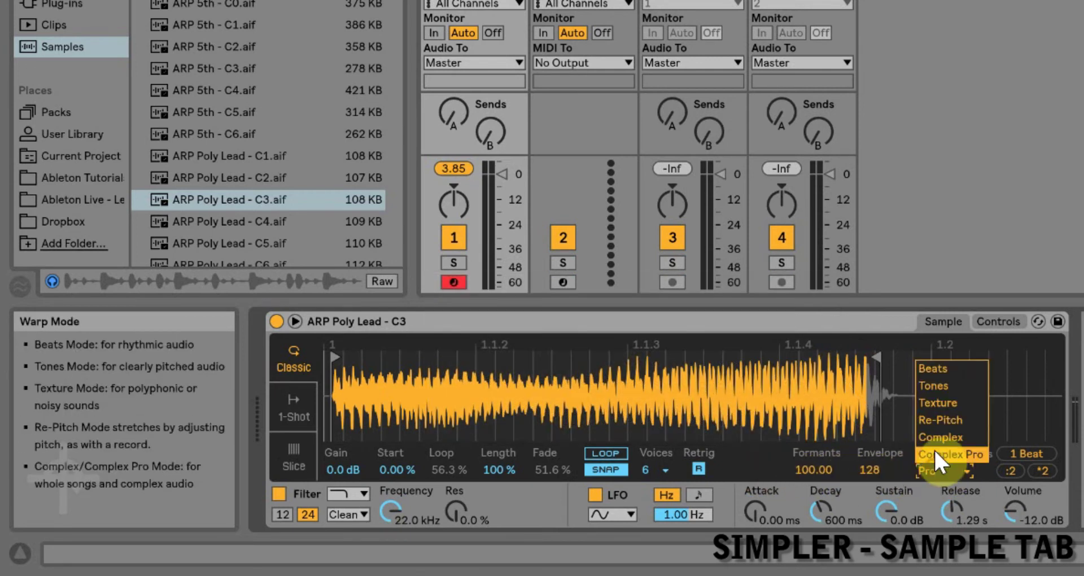
pyautogui.click(937, 398)
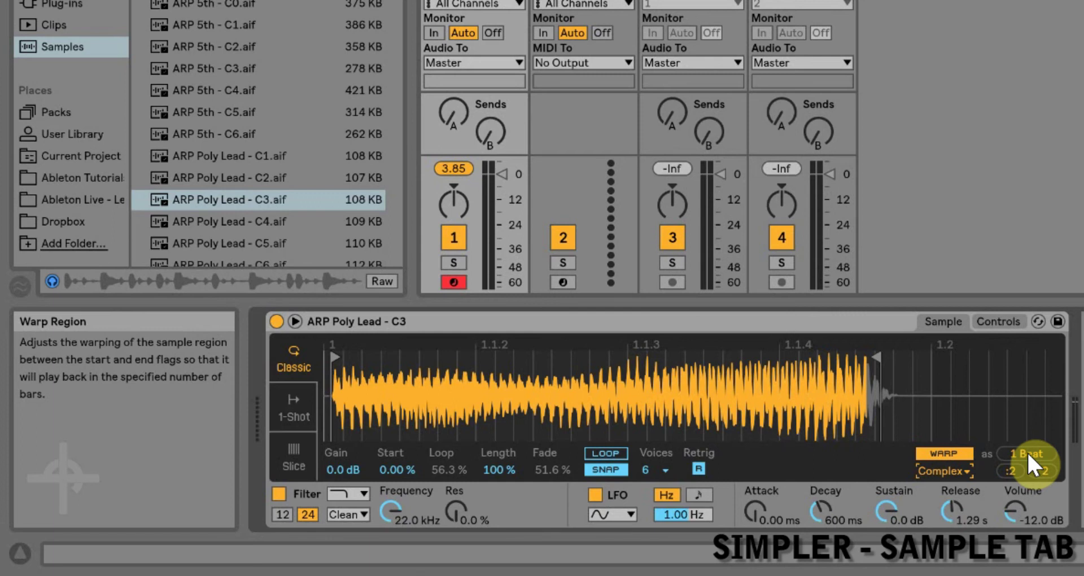
# - Warp the sample region as 1 Beat, and try halving and doubling its playback time
pyautogui.click(1028, 453)
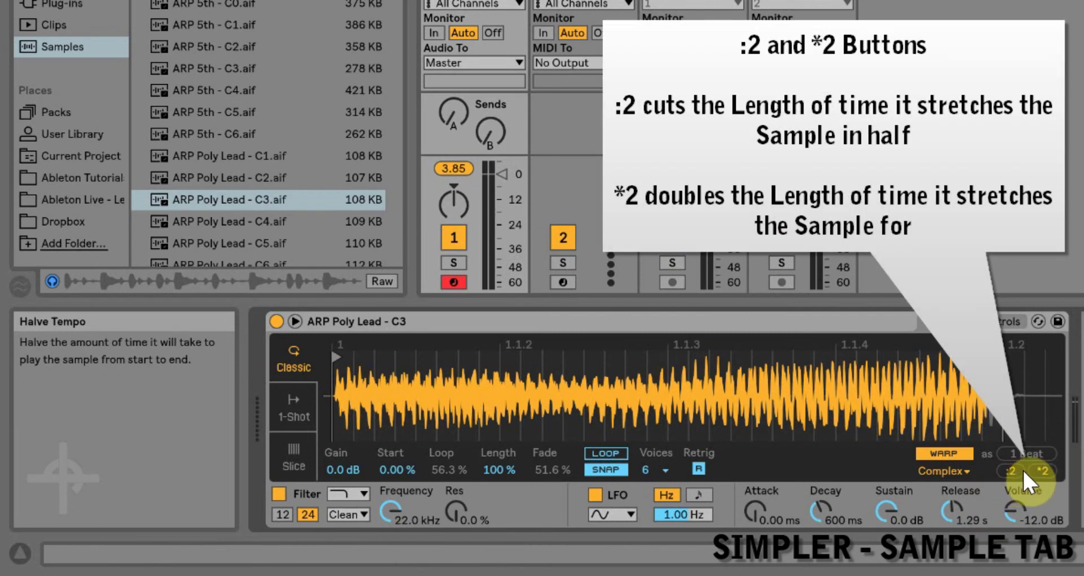
pyautogui.click(1006, 469)
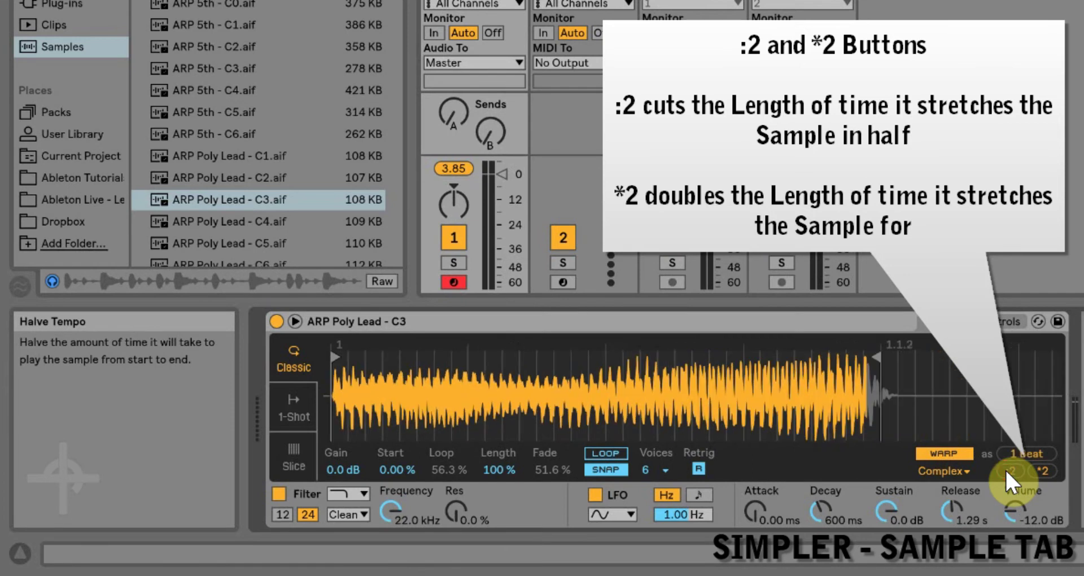
pyautogui.click(1035, 467)
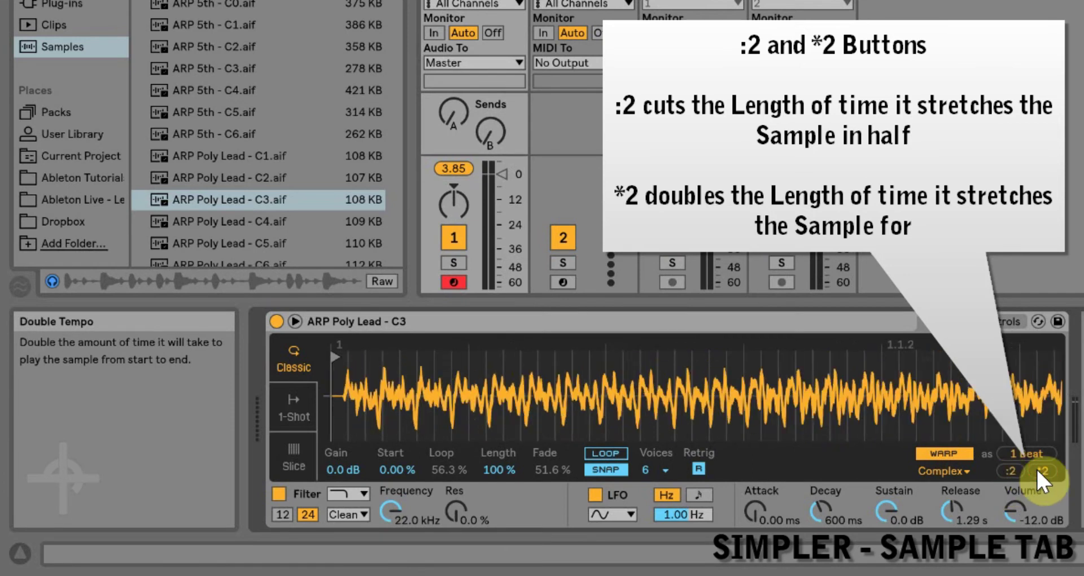
# - Compare halved and doubled playback times for the warped ARP Poly Lead sample
pyautogui.click(1000, 469)
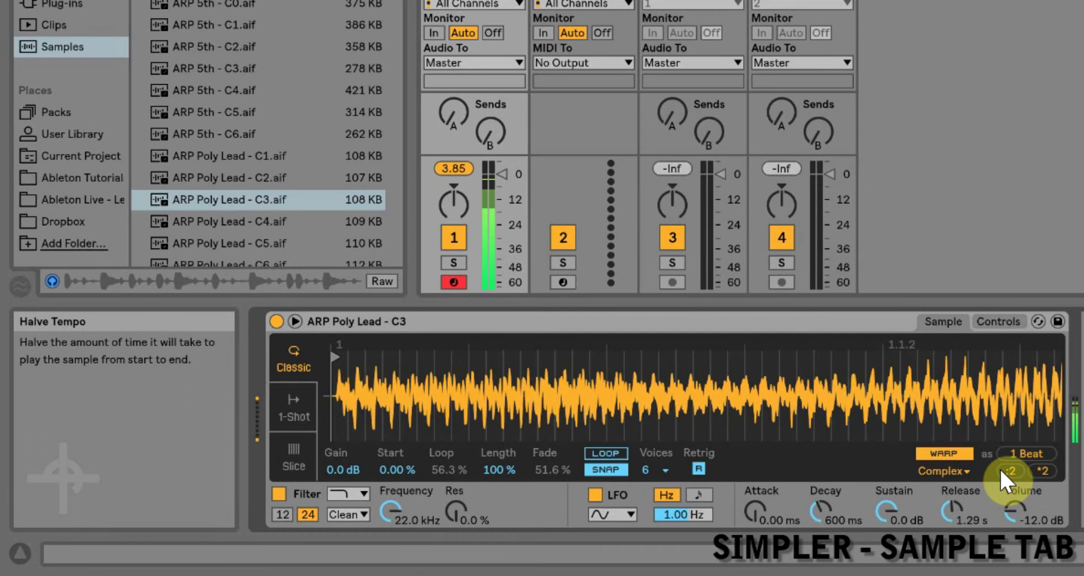
pyautogui.click(1041, 468)
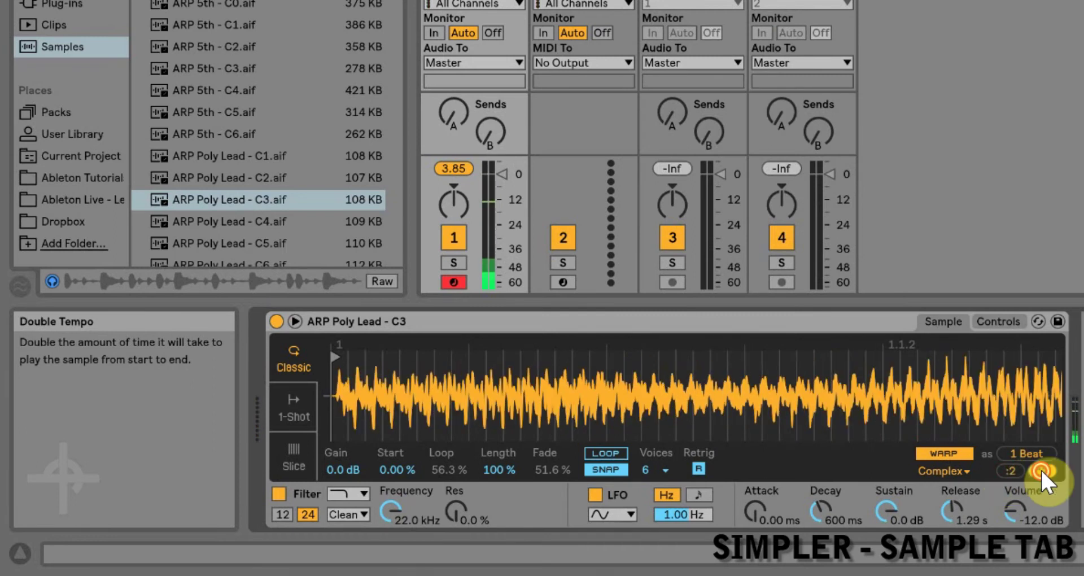
pyautogui.click(1001, 469)
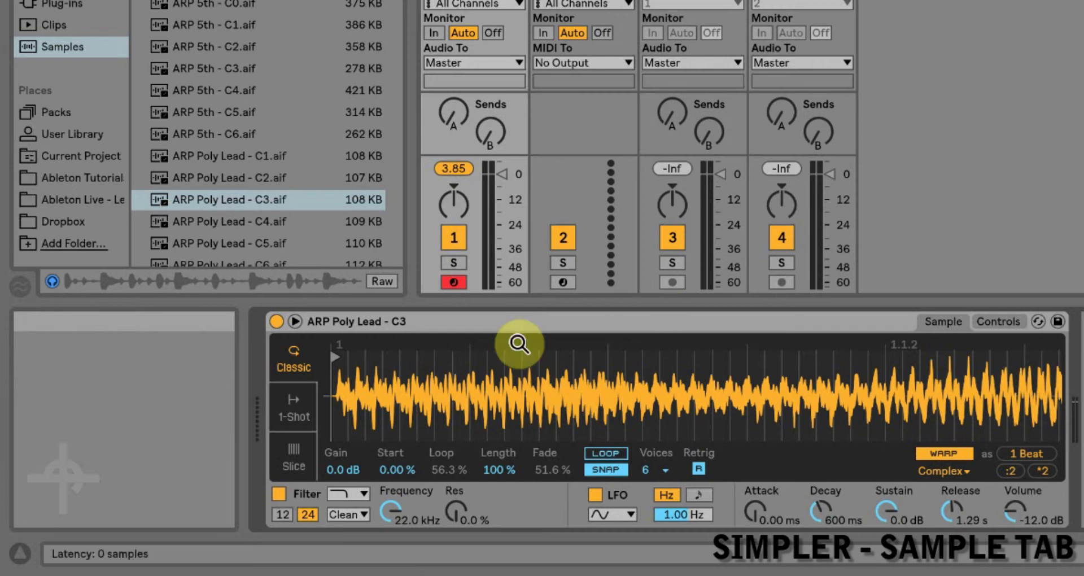
# - Switch to 1-Shot mode with Trigger playback, then try a 157 ms fade-in and reset it to 0.00 ms
pyautogui.click(274, 409)
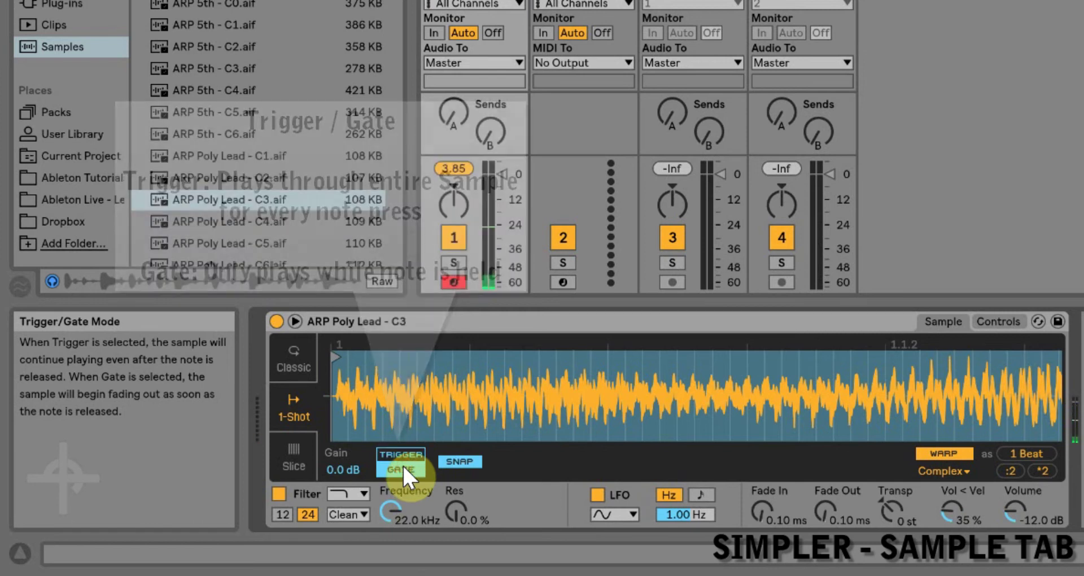
pyautogui.click(402, 454)
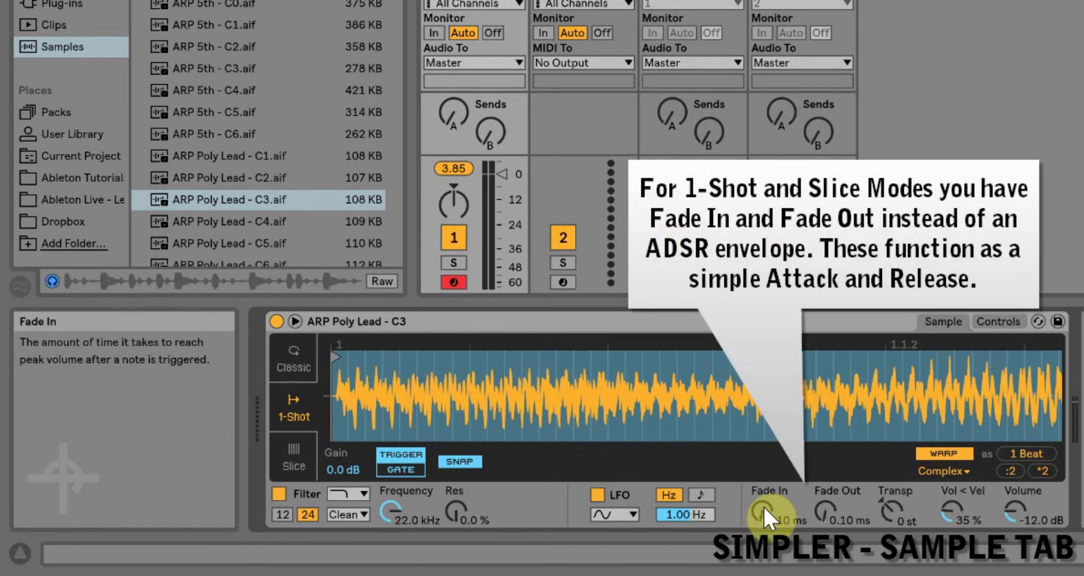
pyautogui.moveTo(763, 505); pyautogui.dragTo(763, 475)
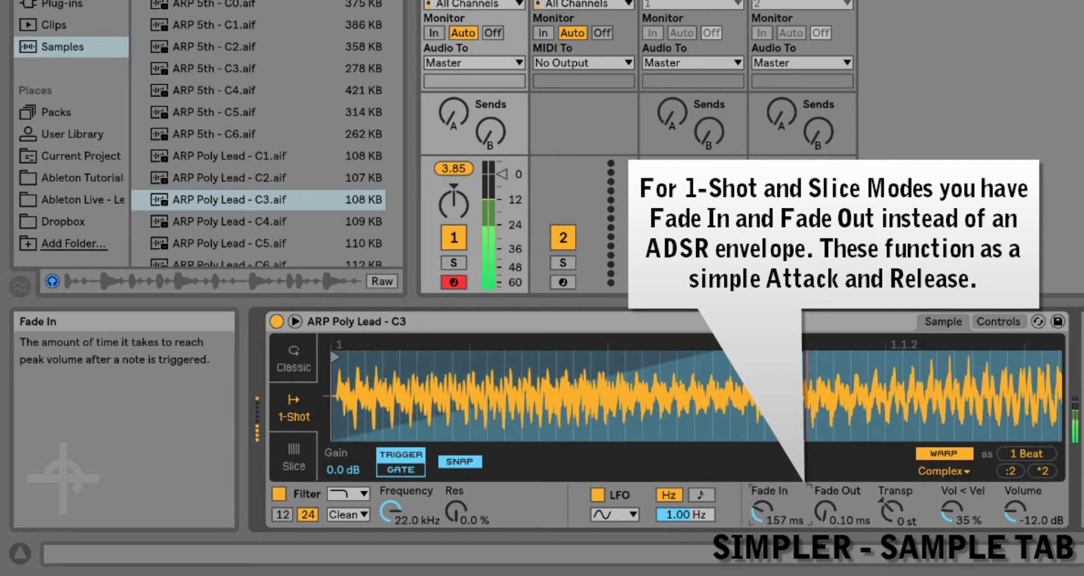
pyautogui.doubleClick(762, 508)
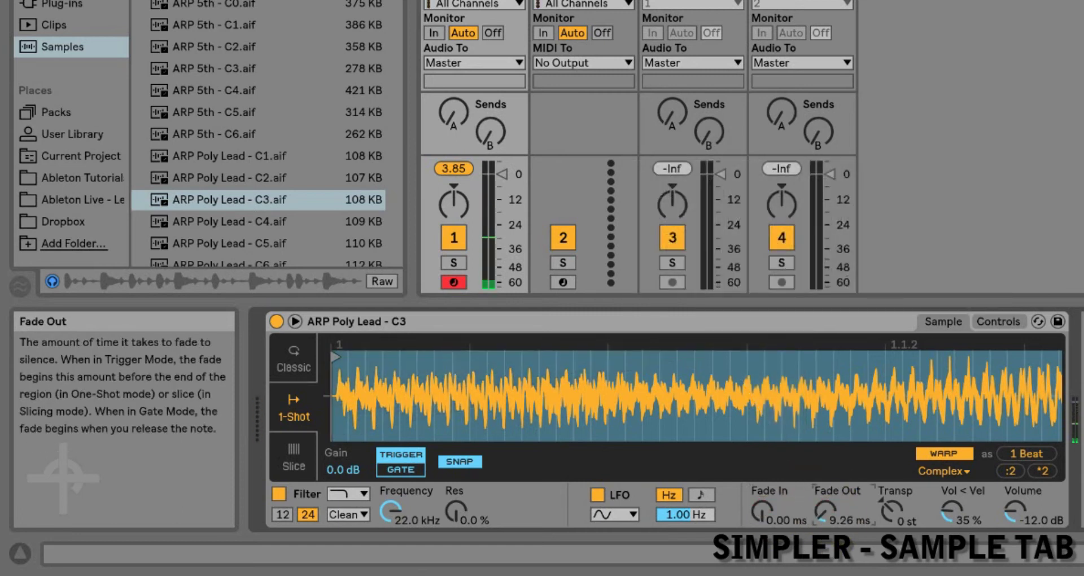
# - Try a 373 ms fade-out, change playback from Trigger to Gate, and return the fade-out to 0.00 ms
pyautogui.moveTo(825, 511); pyautogui.dragTo(825, 491)
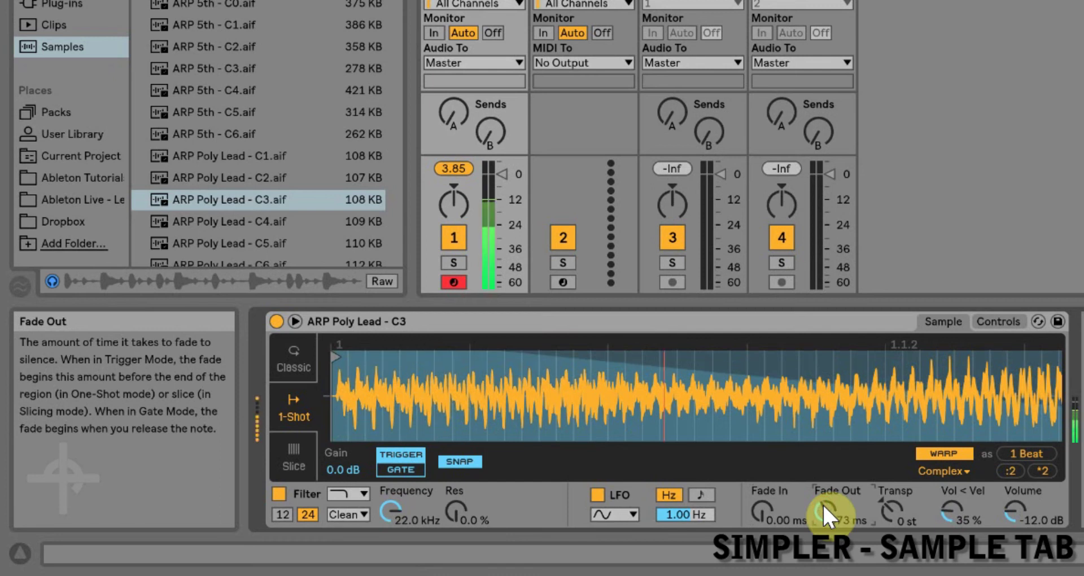
pyautogui.click(403, 468)
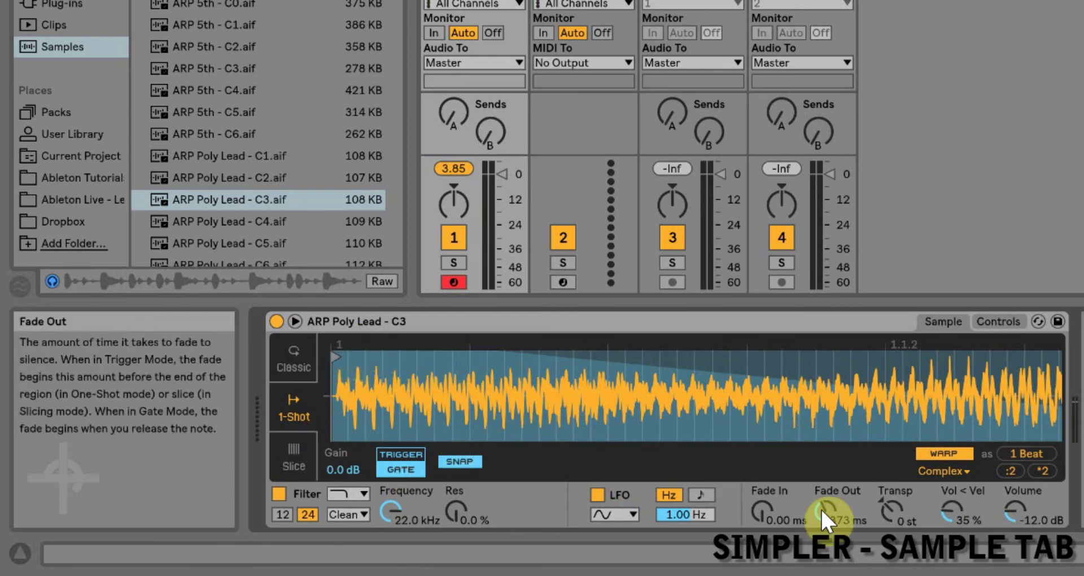
pyautogui.moveTo(821, 507); pyautogui.dragTo(821, 542)
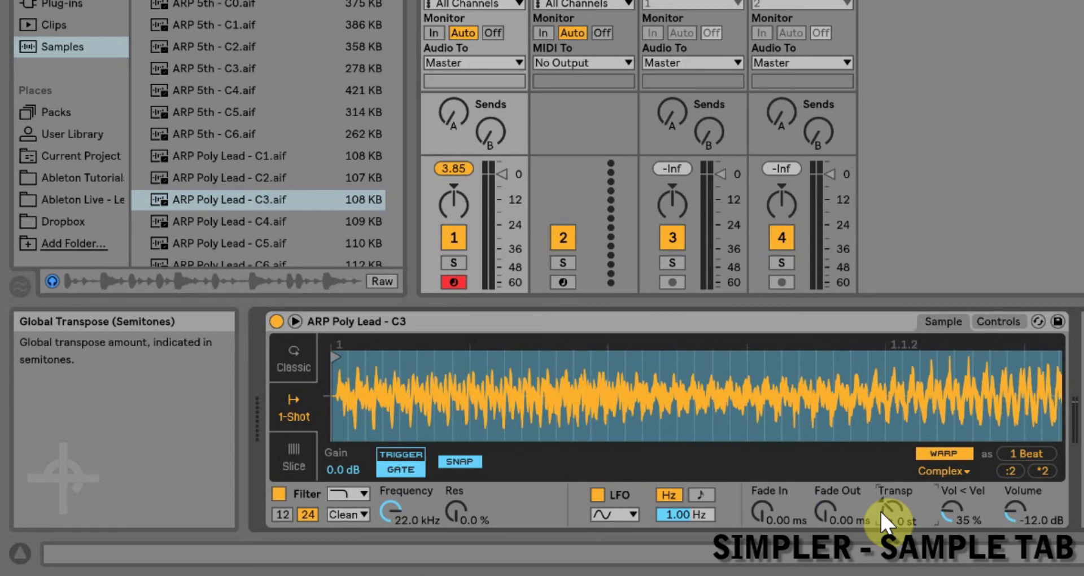
# - Try transposing the sample upward from +2 st, and reset the transposition to 0 st
pyautogui.scroll(2, 880, 509)
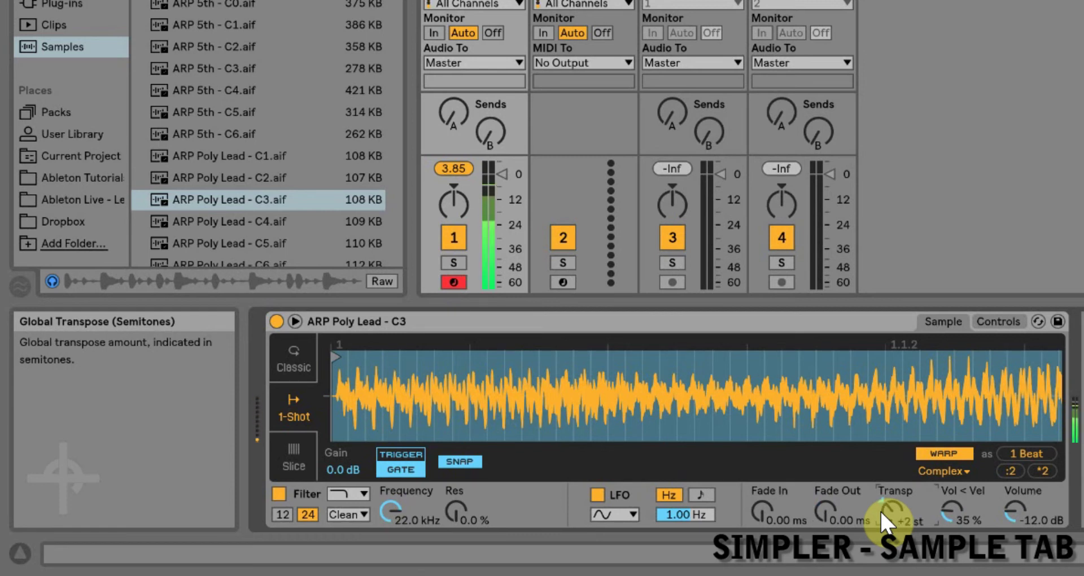
pyautogui.scroll(3, 879, 509)
pyautogui.scroll(1, 879, 509)
pyautogui.press('Delete')
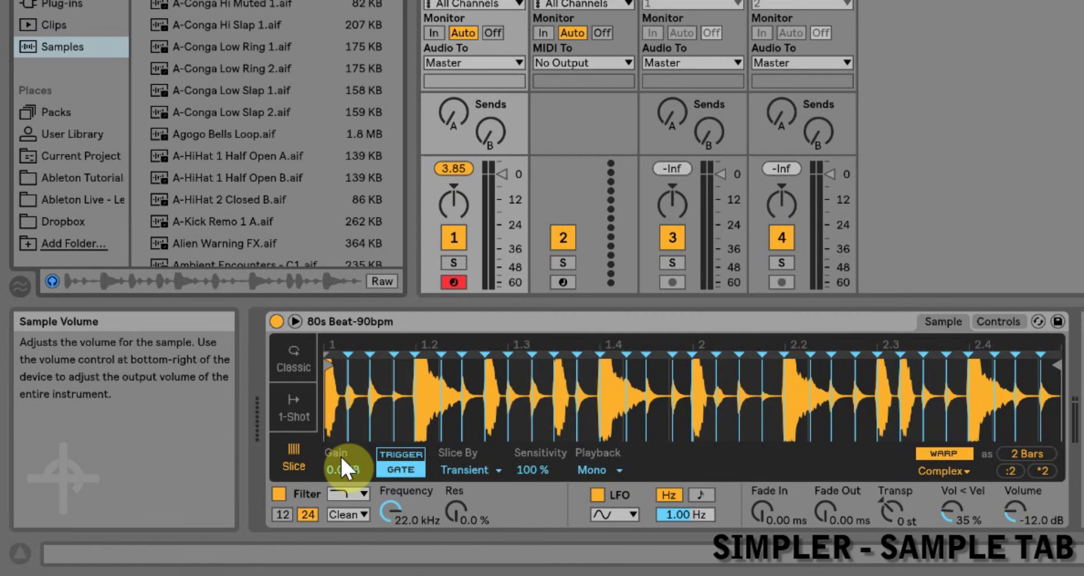
# - Set the sliced 80s Beat sample to Trigger playback and check the Slice By options, keeping Transient
pyautogui.click(402, 455)
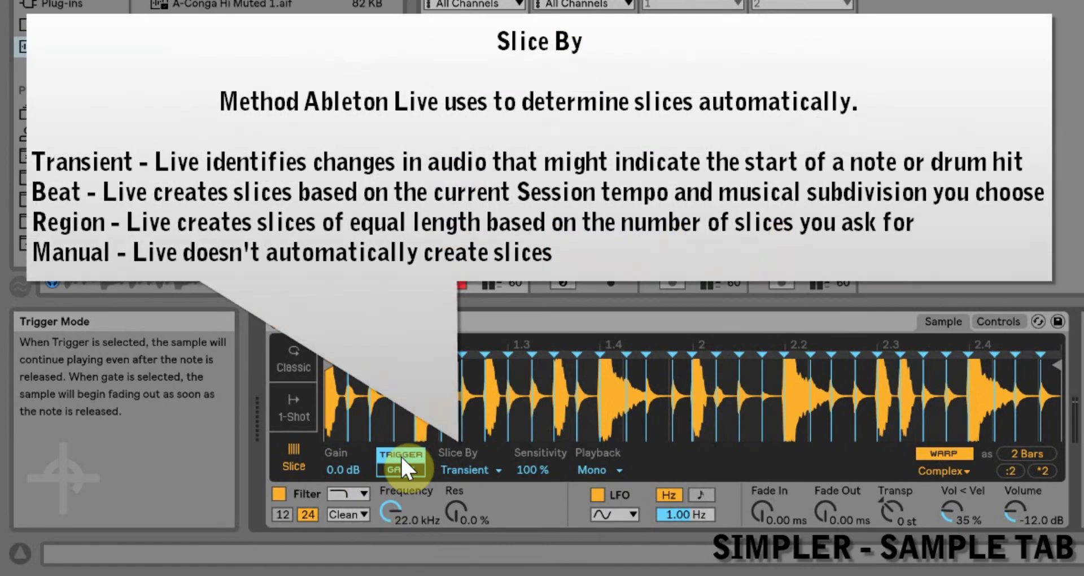
pyautogui.click(476, 465)
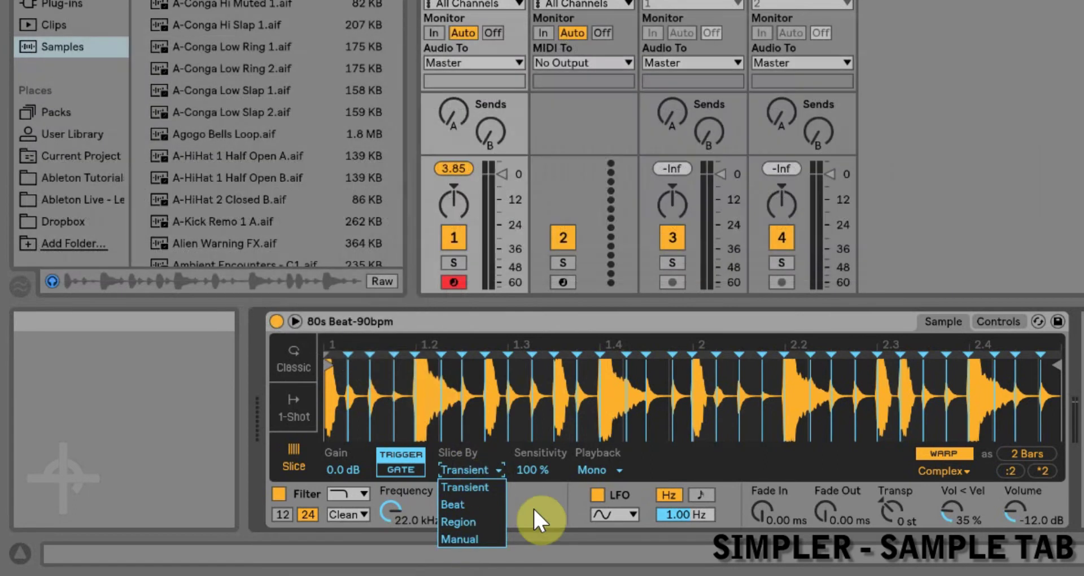
pyautogui.click(542, 509)
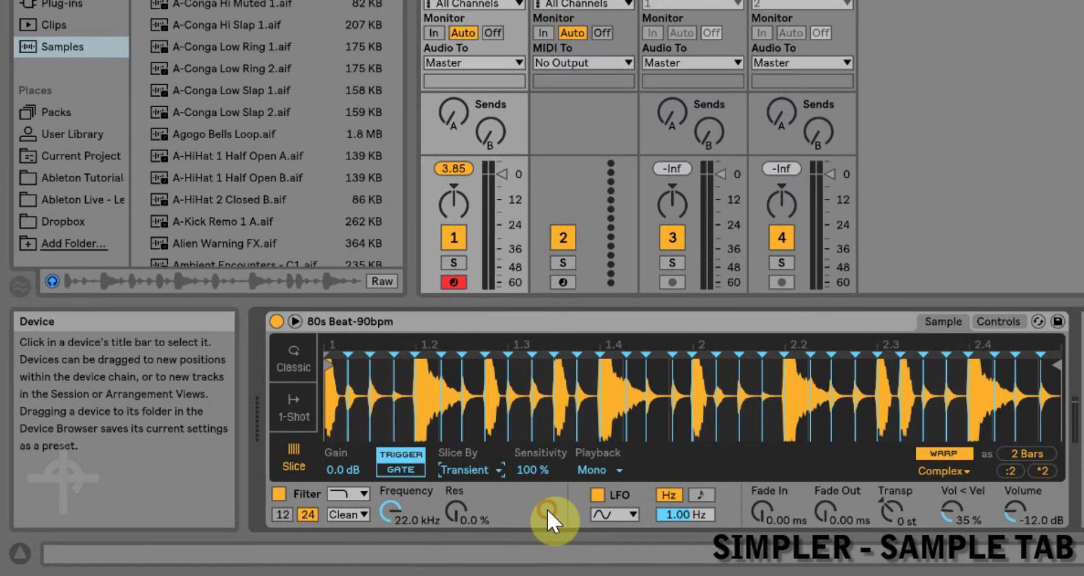
# - Deactivate the transient slice at position 1.3 in the 80s Beat waveform
pyautogui.doubleClick(508, 354)
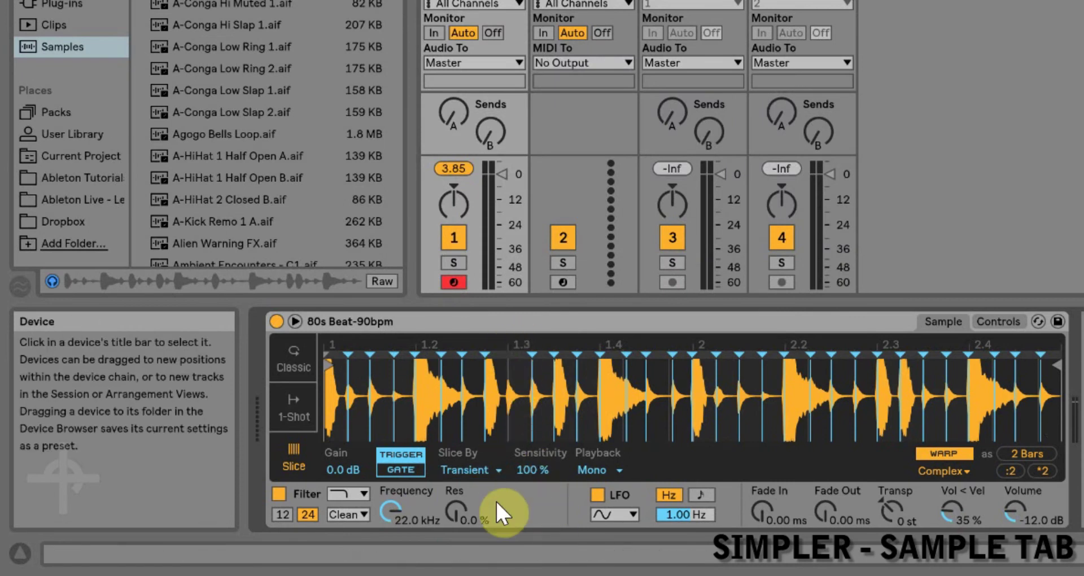
pyautogui.doubleClick(506, 352)
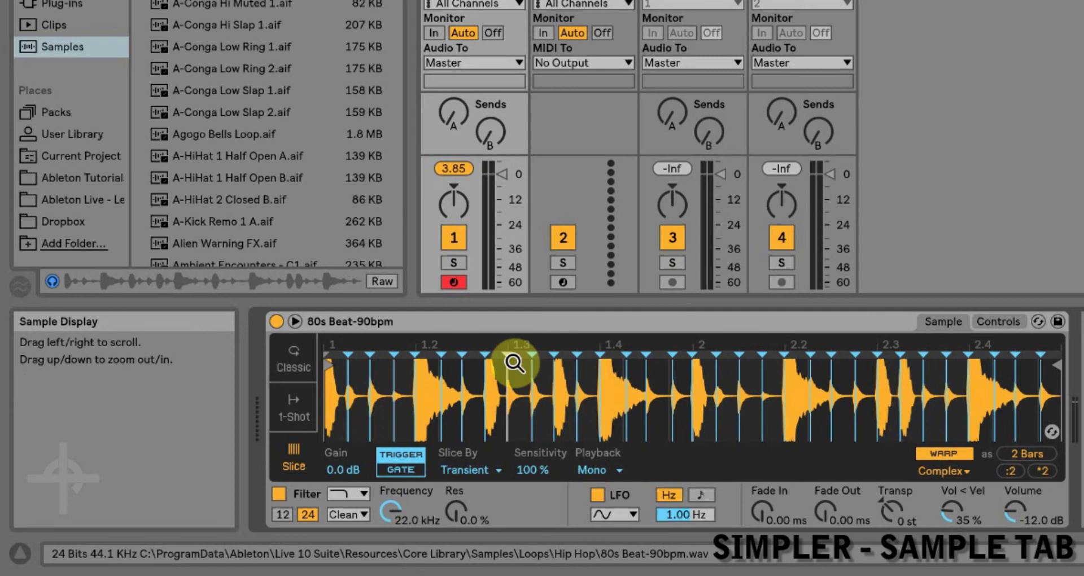
pyautogui.moveTo(506, 358)
pyautogui.mouseDown()
pyautogui.moveTo(519, 359)
pyautogui.moveTo(492, 358)
pyautogui.moveTo(505, 358)
pyautogui.mouseUp()
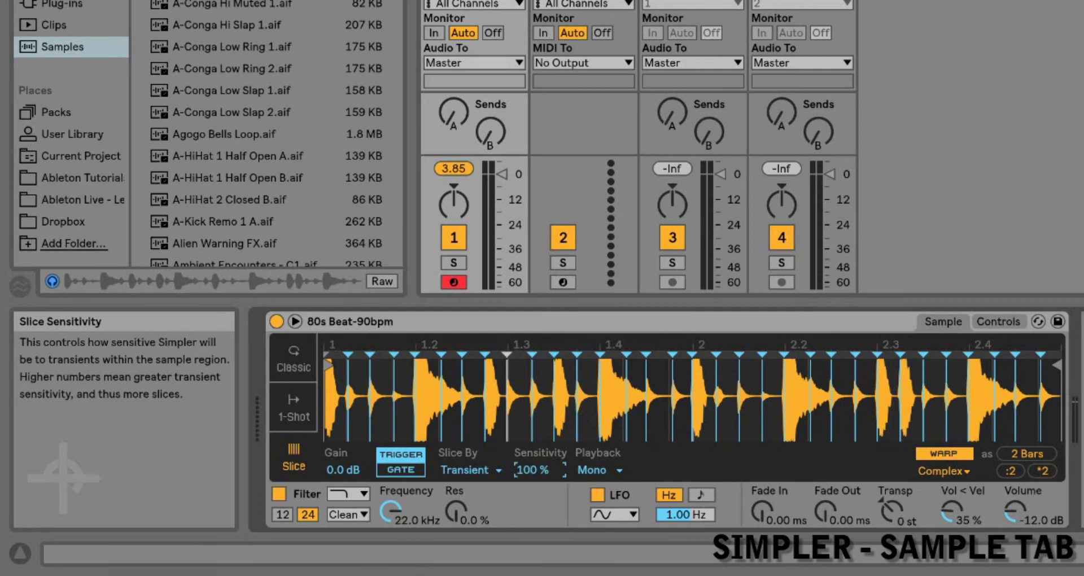
# - Try slice sensitivities of 50% and 21%, and restore the sensitivity to 100%
pyautogui.moveTo(531, 469); pyautogui.dragTo(530, 497)
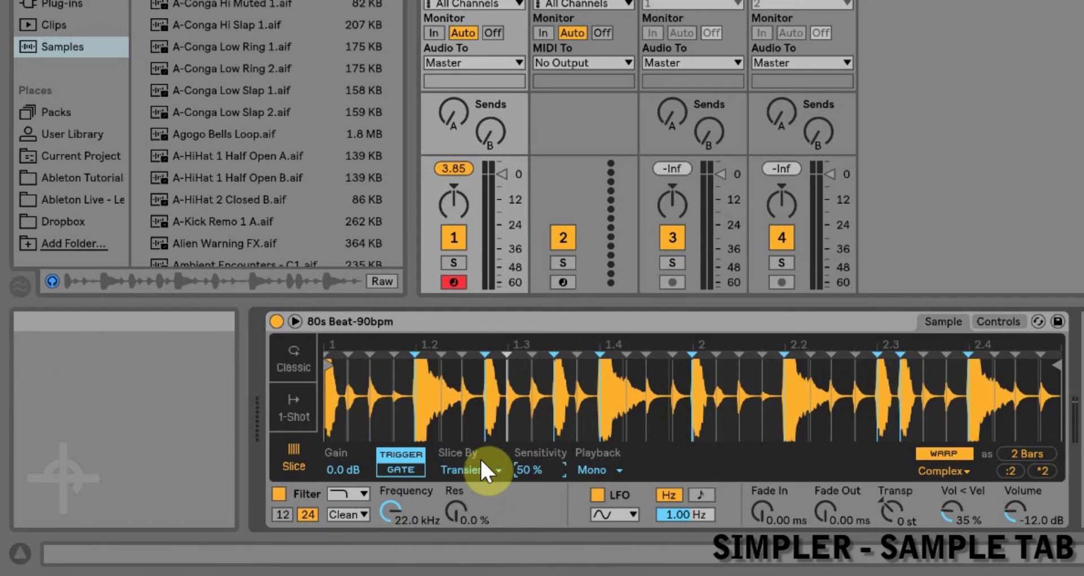
pyautogui.moveTo(537, 463); pyautogui.dragTo(537, 480)
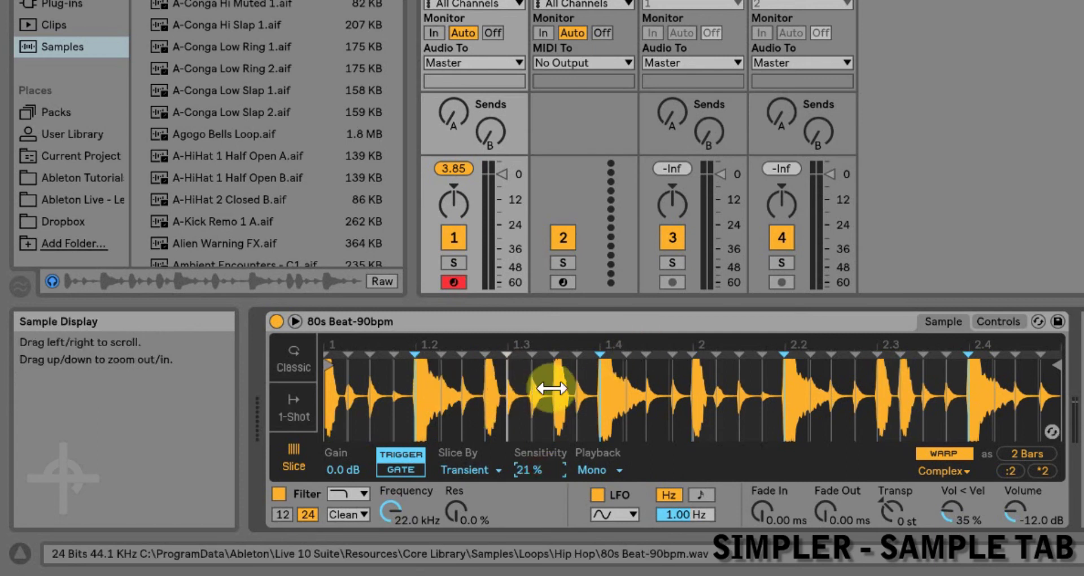
pyautogui.moveTo(525, 469); pyautogui.dragTo(525, 406)
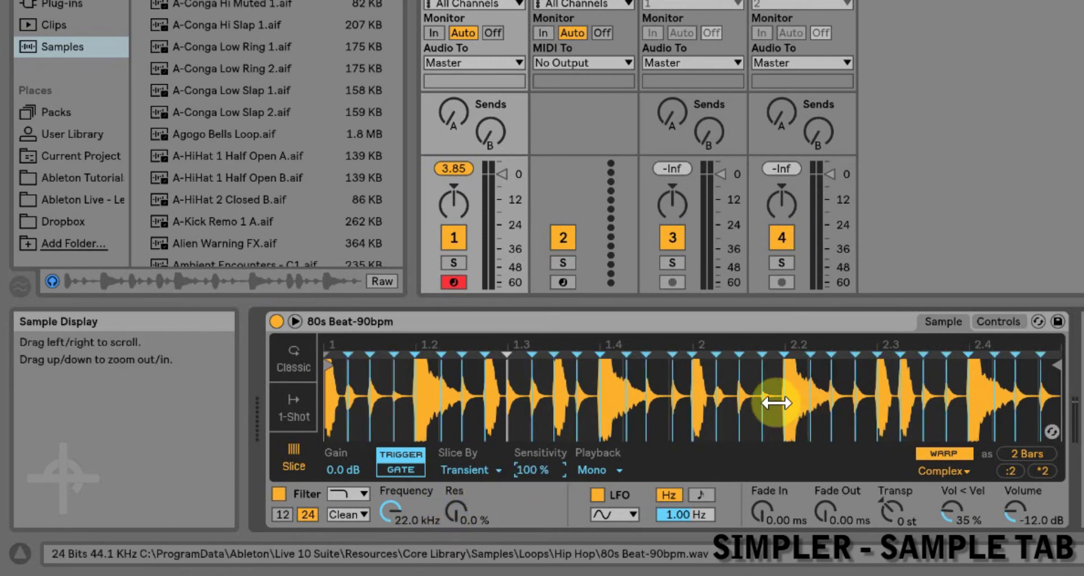
# - Deactivate the transient slice midway between positions 2 and 2.2 in the waveform
pyautogui.doubleClick(736, 354)
pyautogui.doubleClick(738, 354)
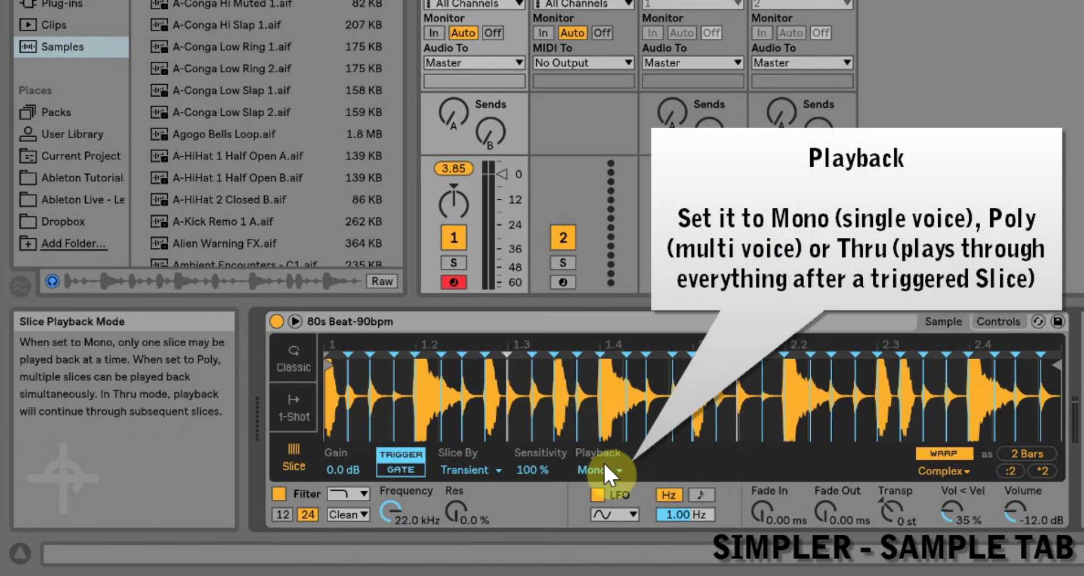
# - Try the Poly and Thru slice playback modes, play a slice, and leave playback on Poly
pyautogui.click(607, 472)
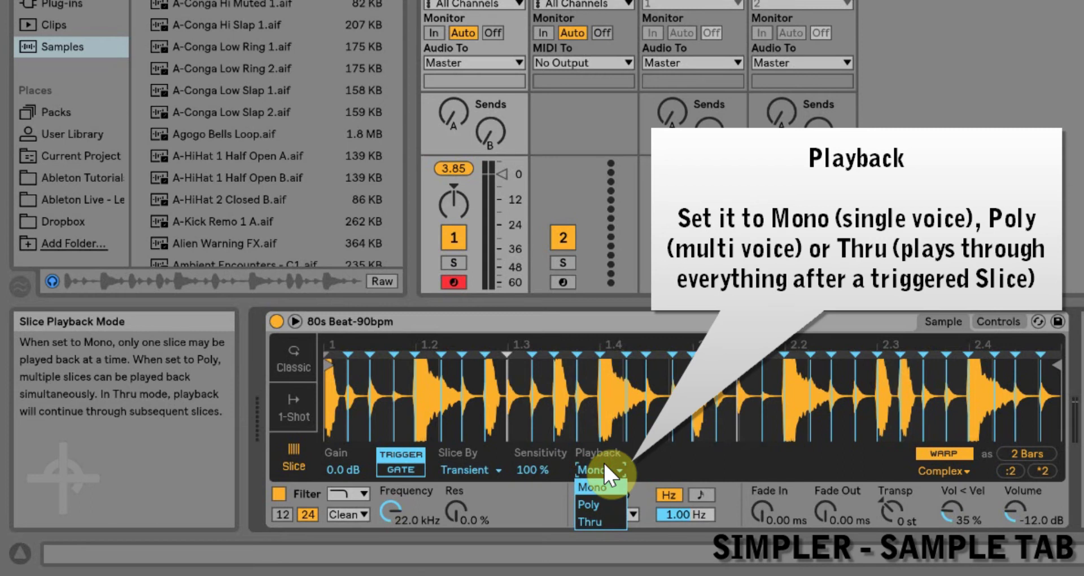
pyautogui.click(696, 463)
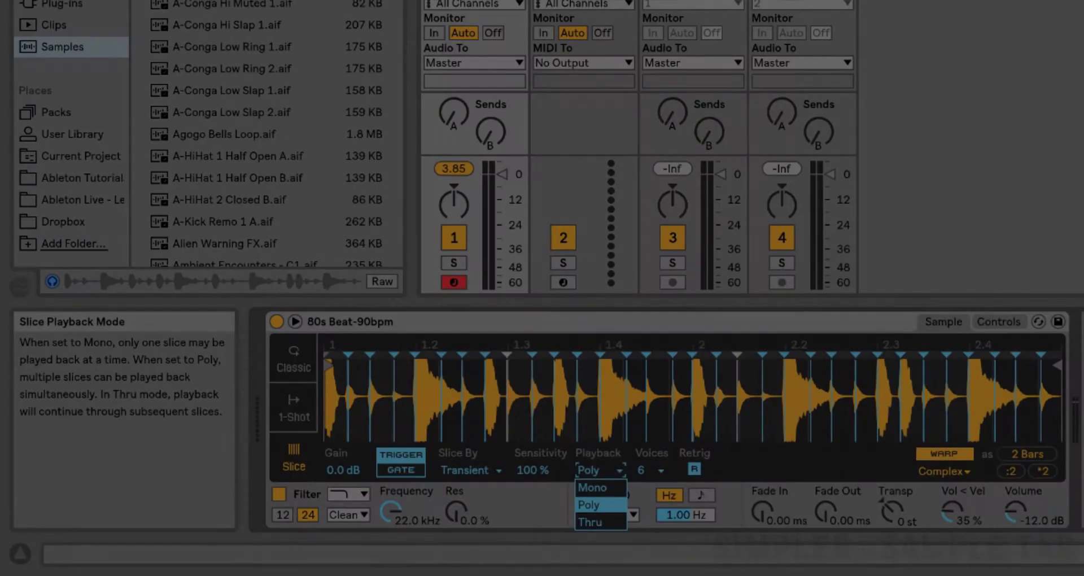
pyautogui.click(590, 516)
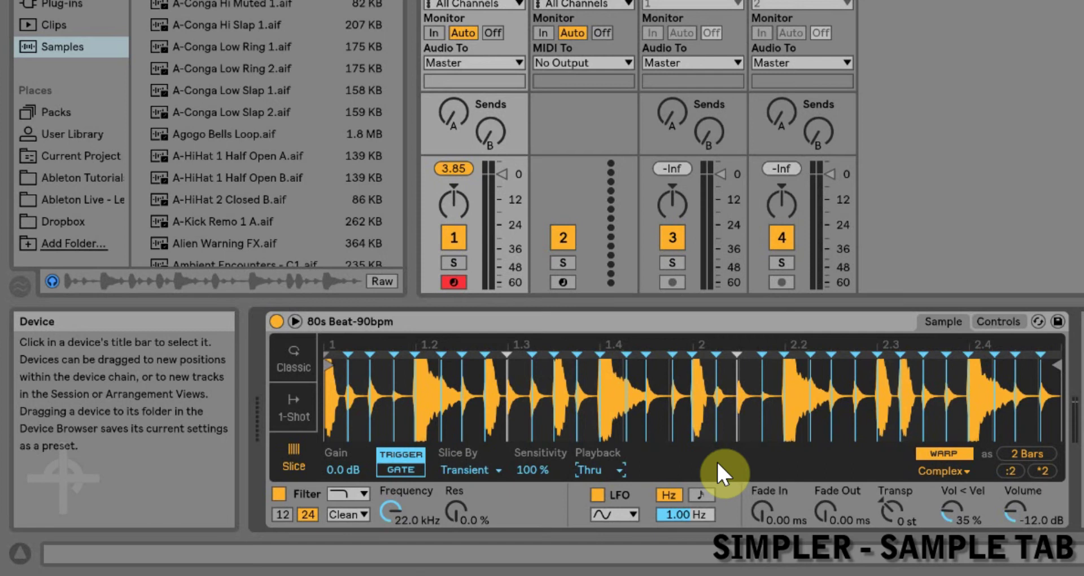
pyautogui.press('a')
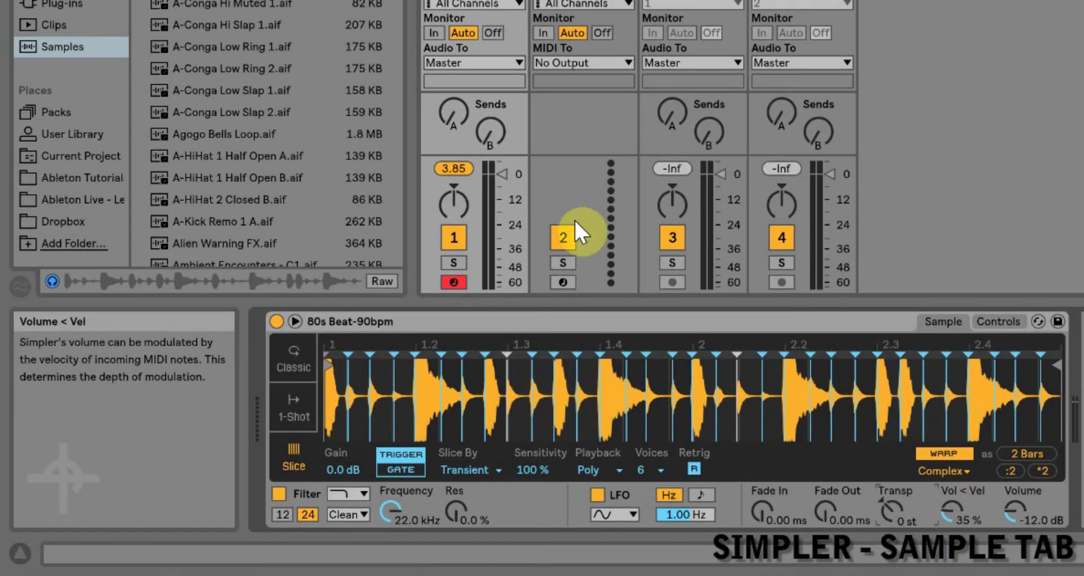
# - Return to Classic mode and load ARP Poly Lead - C3.aif in place of the current sample
pyautogui.click(302, 344)
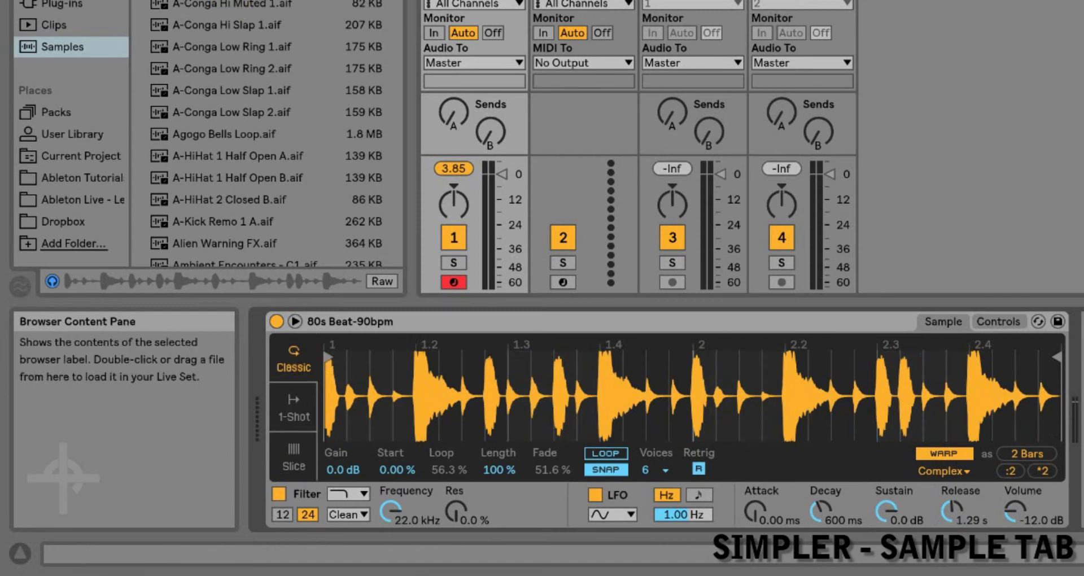
pyautogui.scroll(-7, 240, 8)
pyautogui.scroll(-5, 240, 8)
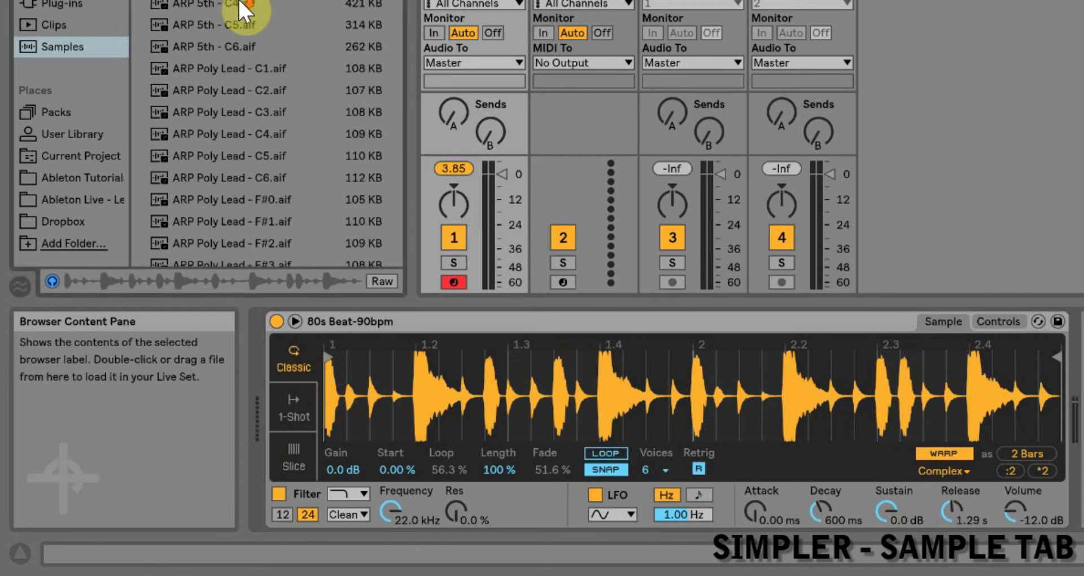
pyautogui.click(257, 108)
pyautogui.moveTo(259, 113); pyautogui.dragTo(544, 376)
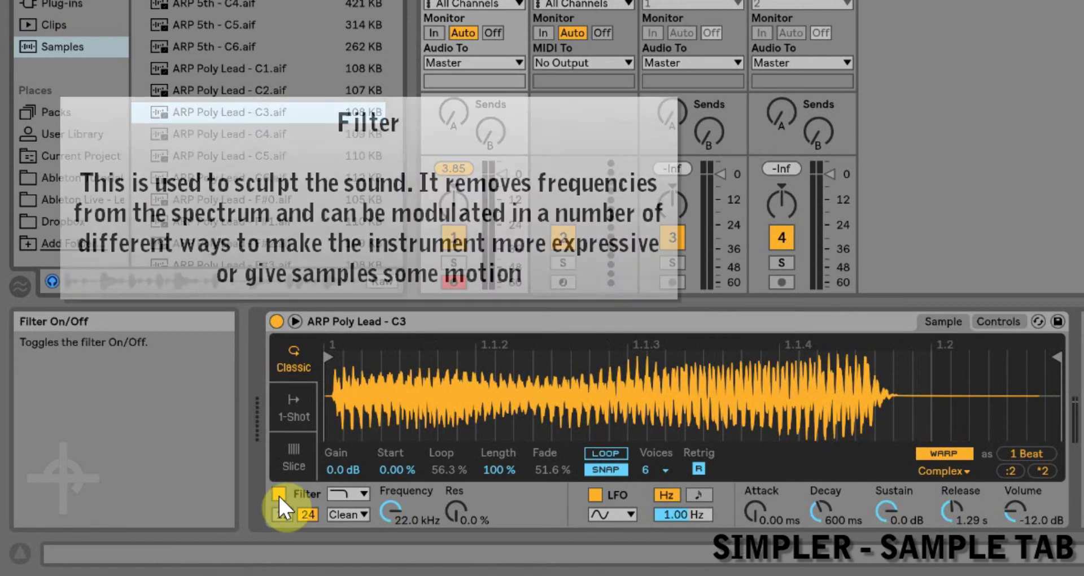
# - Check the filter's on/off switch and its filter type options, keeping the low-pass filter enabled
pyautogui.click(278, 493)
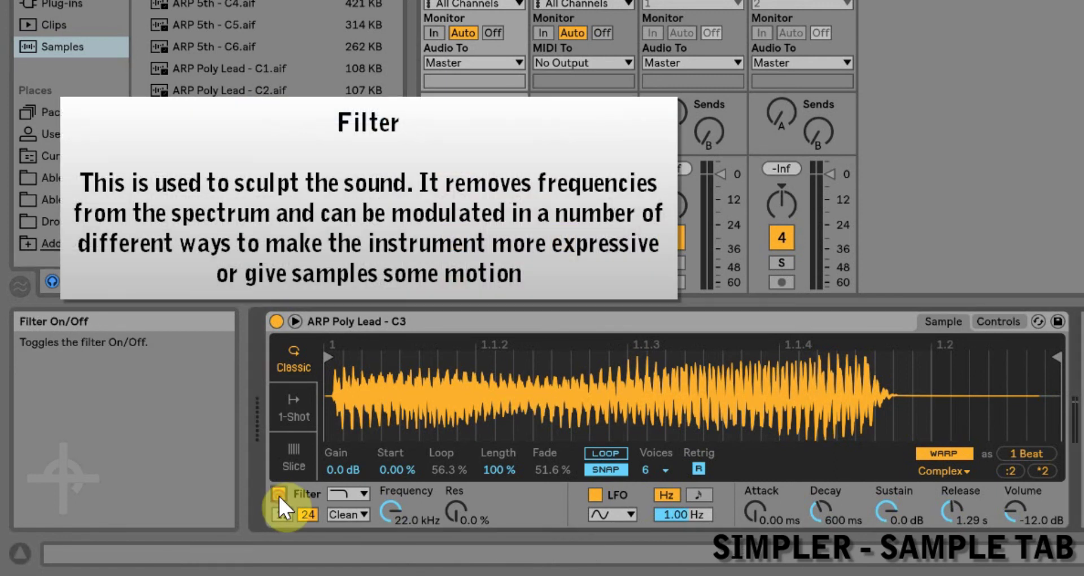
pyautogui.click(347, 493)
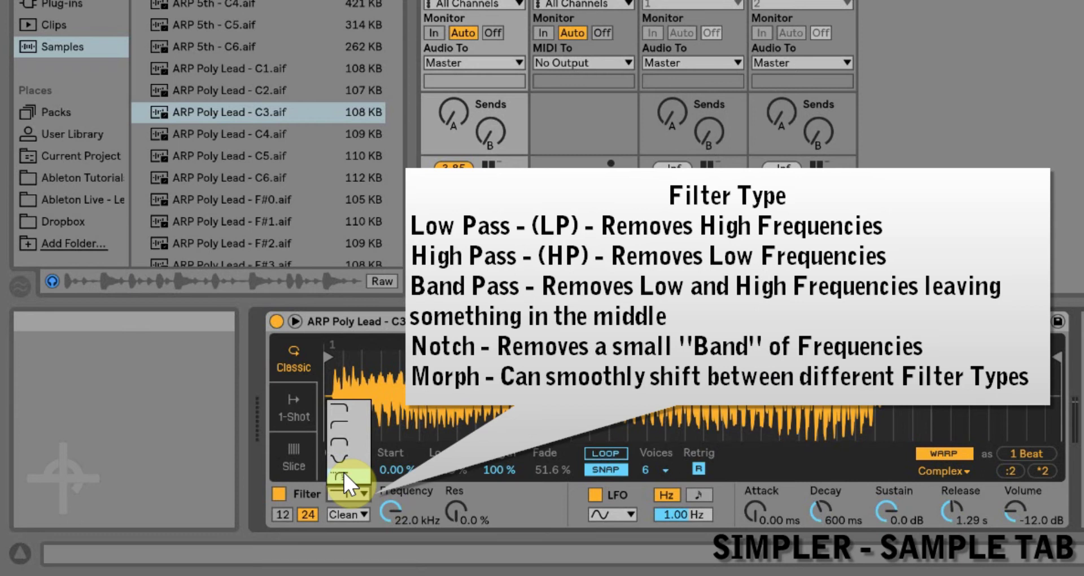
pyautogui.click(408, 489)
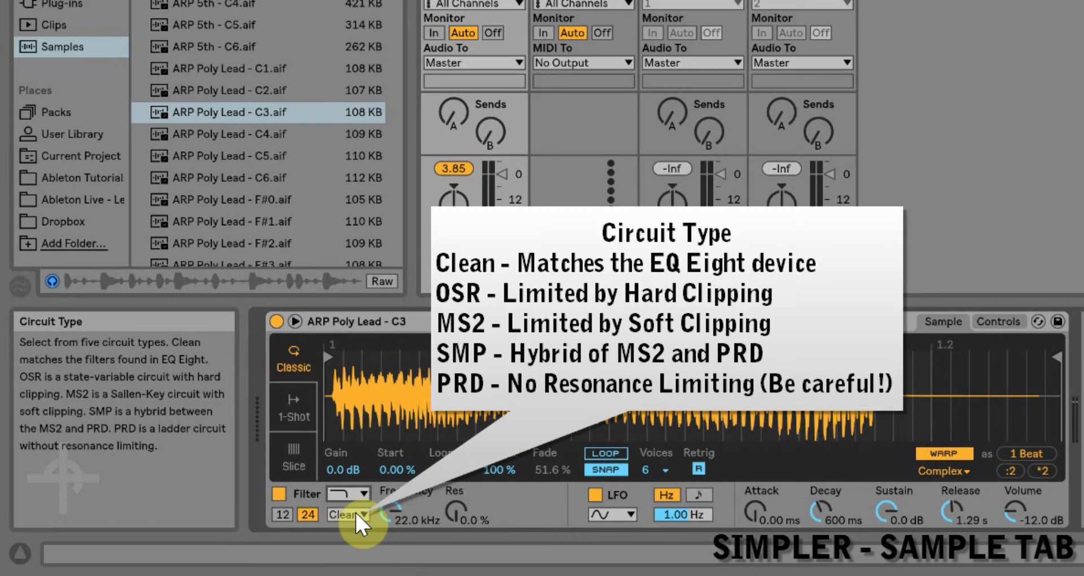
# - Try the OSR filter circuit, return the circuit type to Clean, and set the filter slope to 12 dB per octave
pyautogui.click(355, 510)
pyautogui.click(347, 439)
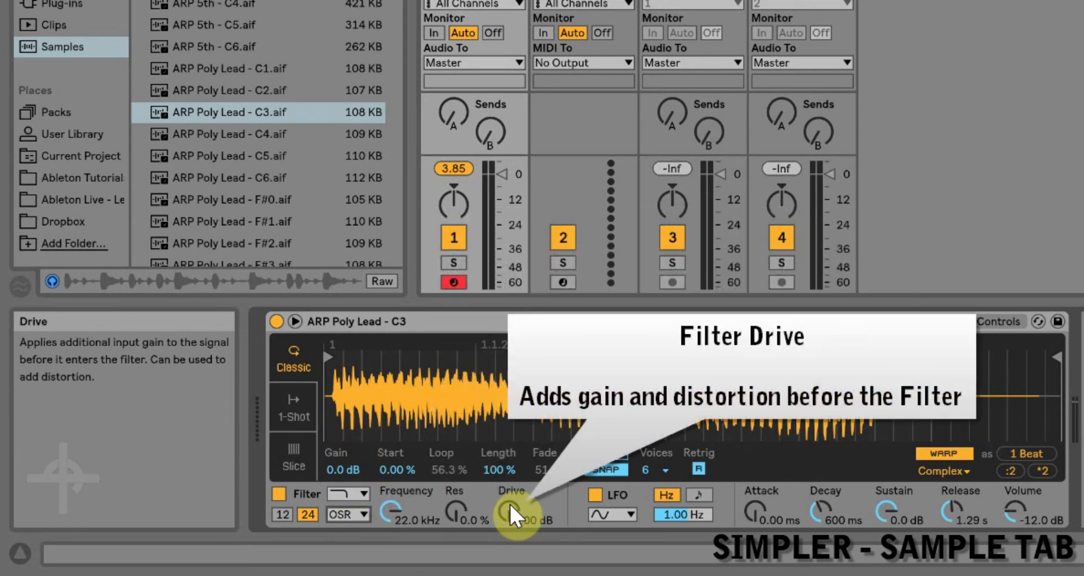
pyautogui.click(347, 515)
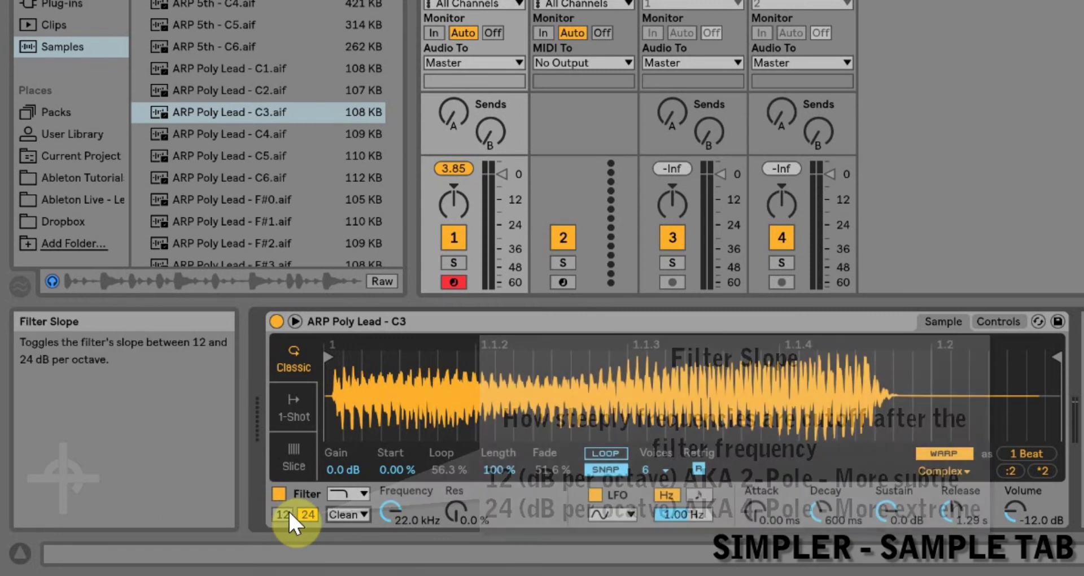
pyautogui.click(283, 514)
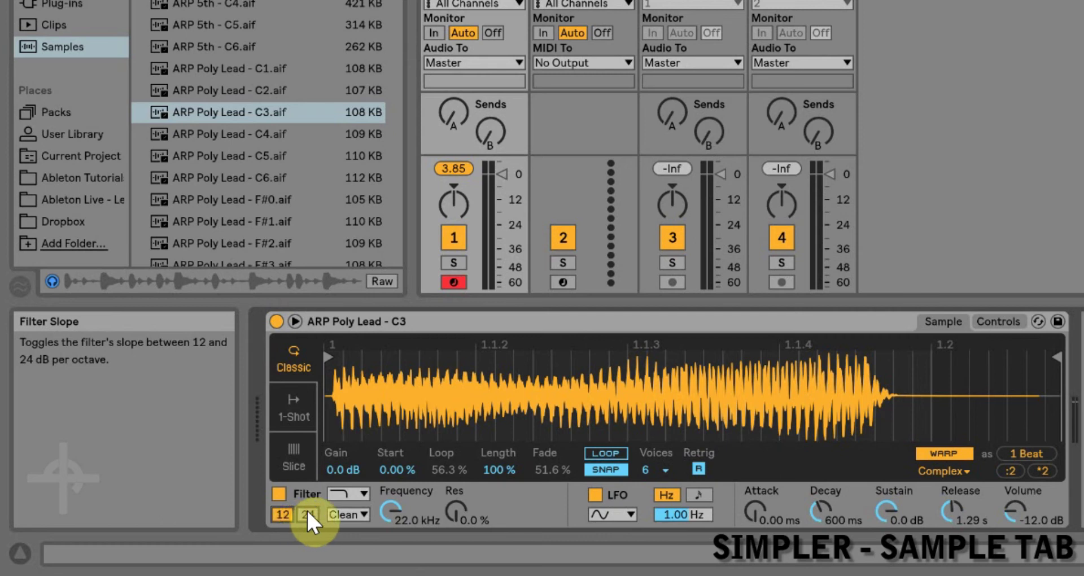
# - Set the filter slope to 24 dB per octave, then sweep the cutoff down to 231 Hz and back up to 18.8 kHz
pyautogui.click(306, 513)
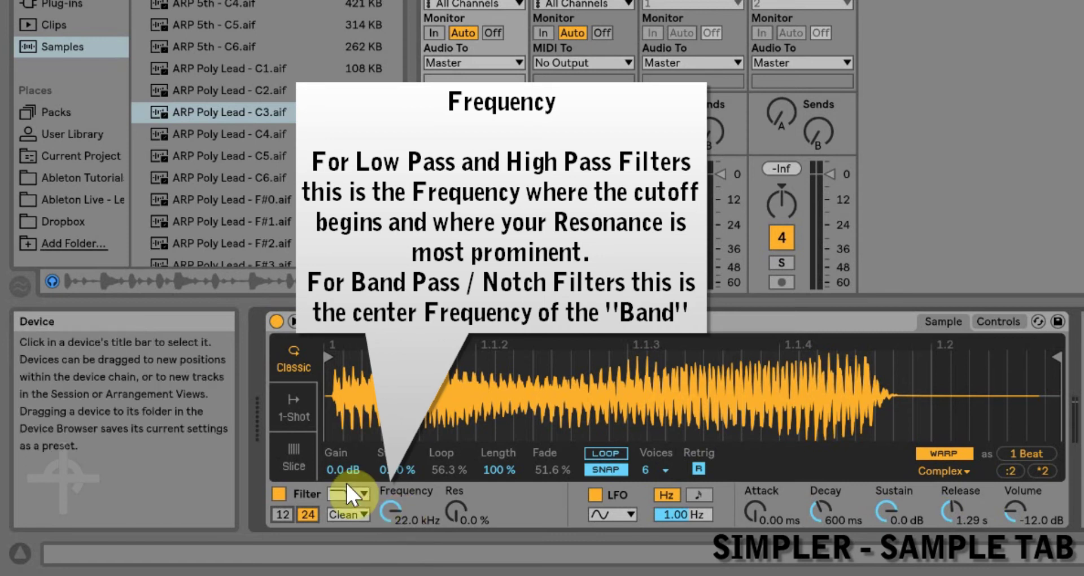
pyautogui.click(388, 508)
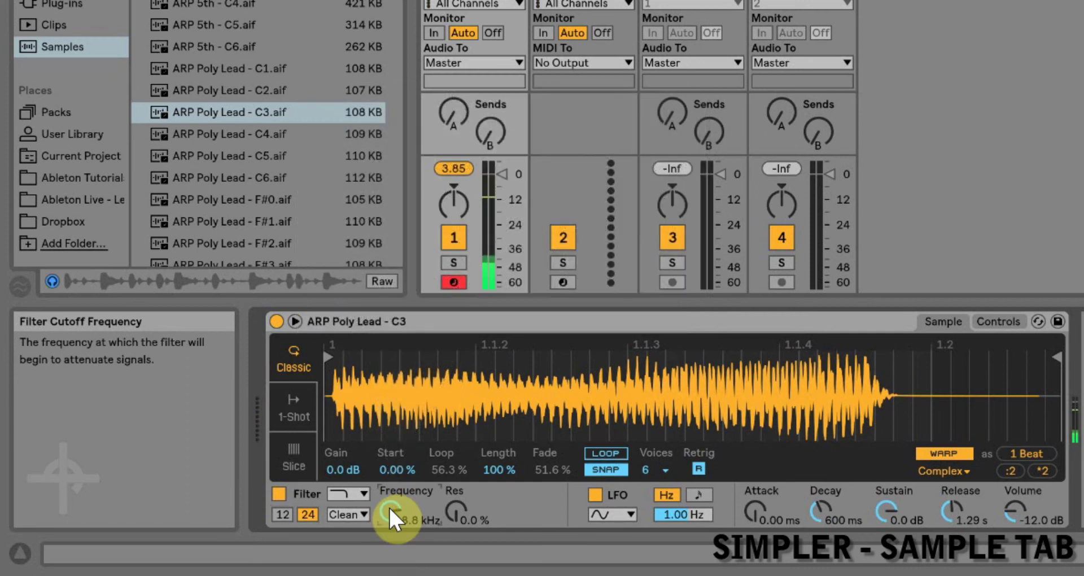
pyautogui.moveTo(389, 508); pyautogui.dragTo(389, 541)
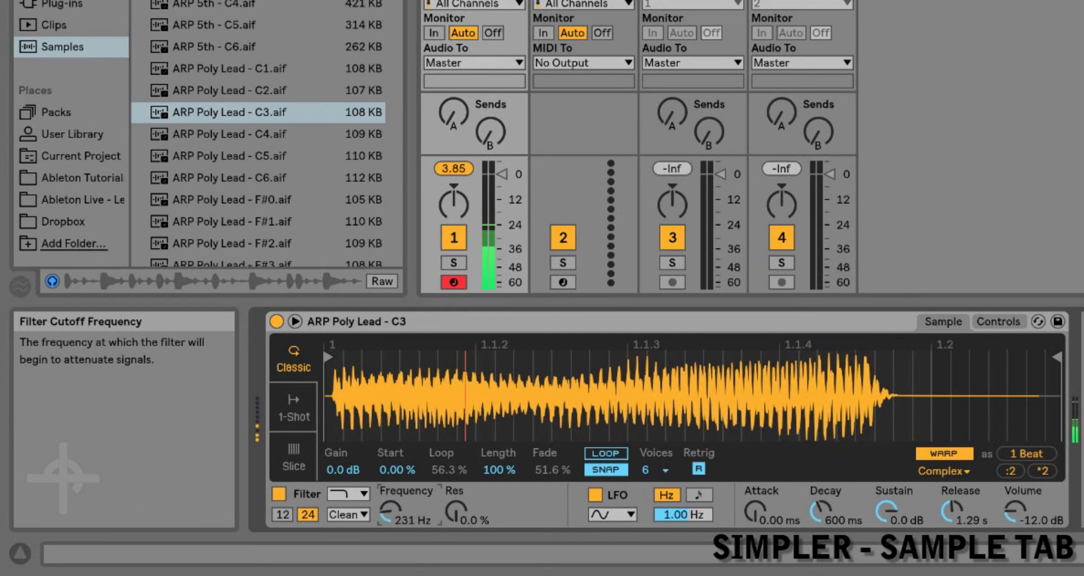
pyautogui.moveTo(389, 540); pyautogui.dragTo(389, 511)
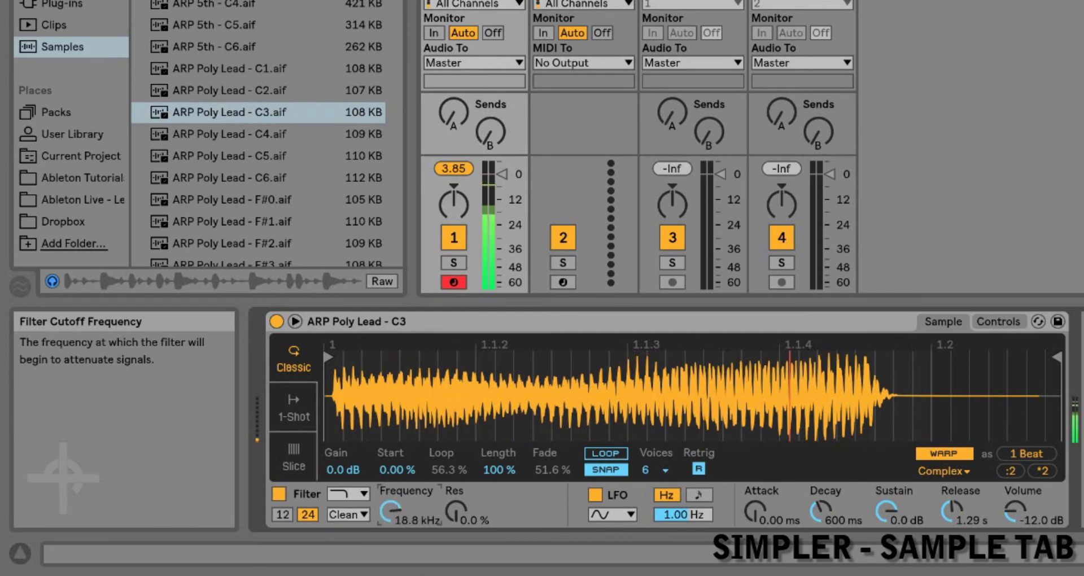
# - Try 49 % filter resonance while sweeping the cutoff, and return the resonance to 0 % with the cutoff at 6.60 kHz
pyautogui.moveTo(463, 516); pyautogui.dragTo(463, 507)
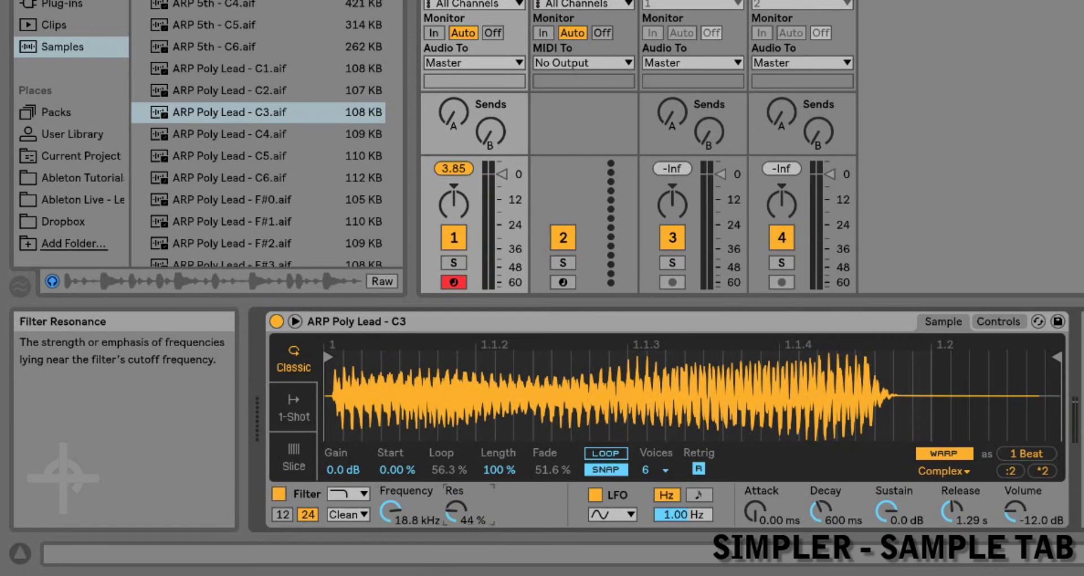
pyautogui.click(389, 512)
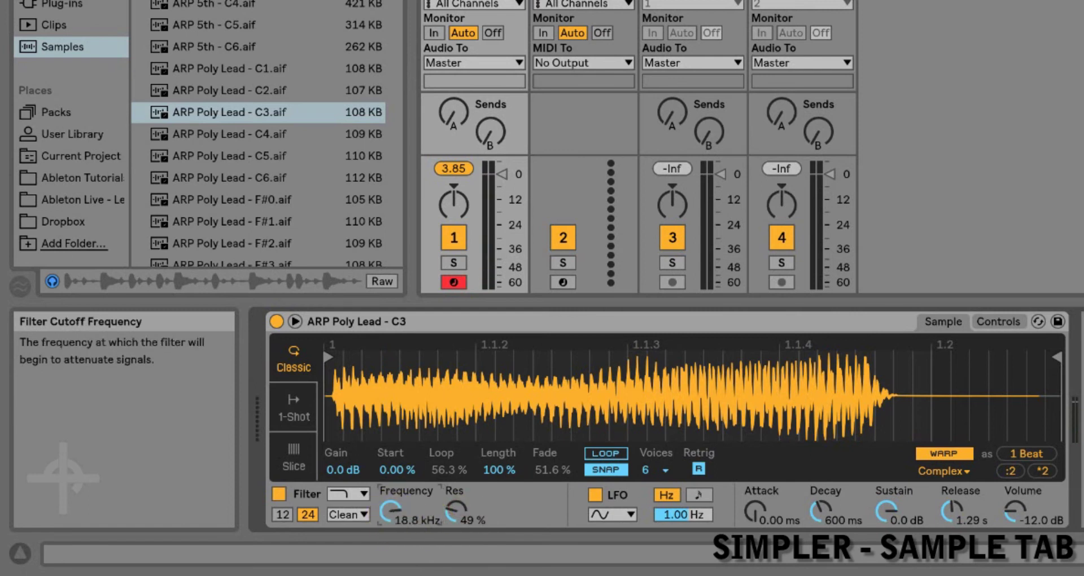
pyautogui.moveTo(389, 512)
pyautogui.mouseDown()
pyautogui.moveTo(389, 551)
pyautogui.moveTo(389, 531)
pyautogui.mouseUp()
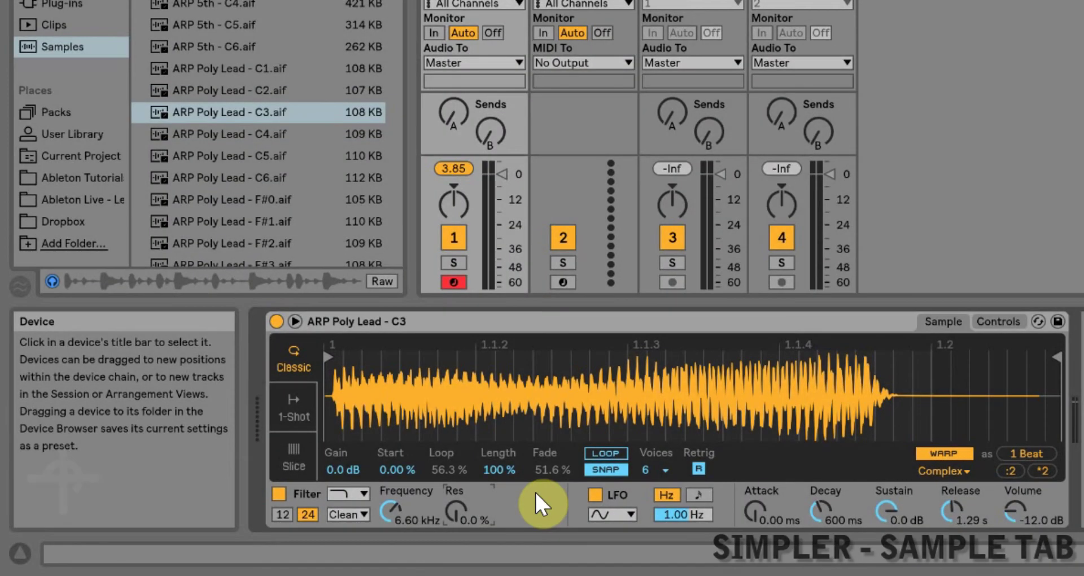
# - Switch the filter circuit to OSR, try 23.0 dB drive, 72 % resonance and a 593 Hz cutoff, and reset those three controls to their defaults
pyautogui.click(347, 514)
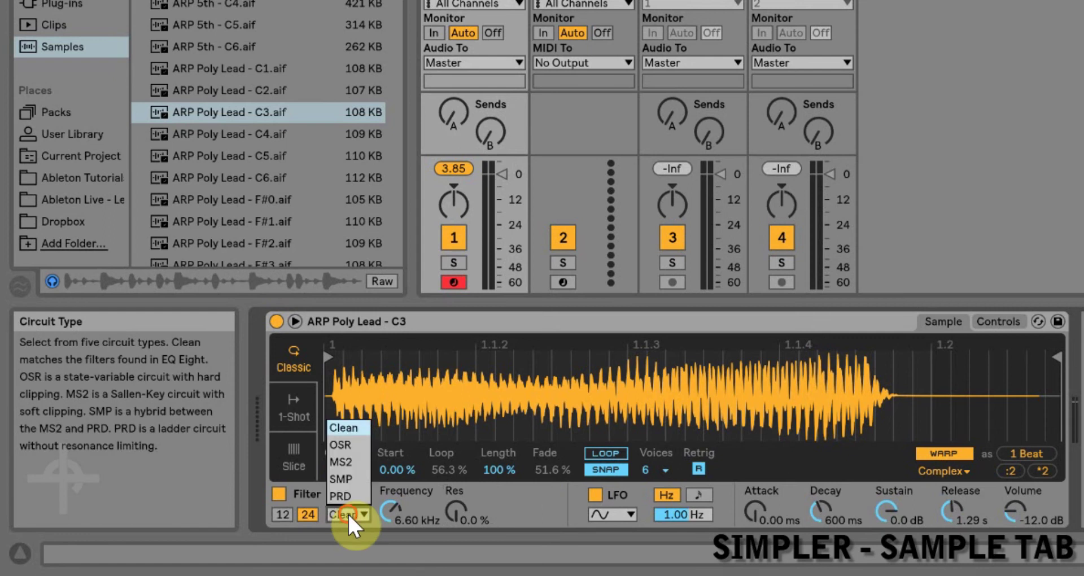
pyautogui.click(351, 444)
pyautogui.moveTo(516, 497)
pyautogui.mouseDown()
pyautogui.moveTo(516, 474)
pyautogui.moveTo(509, 485)
pyautogui.mouseUp()
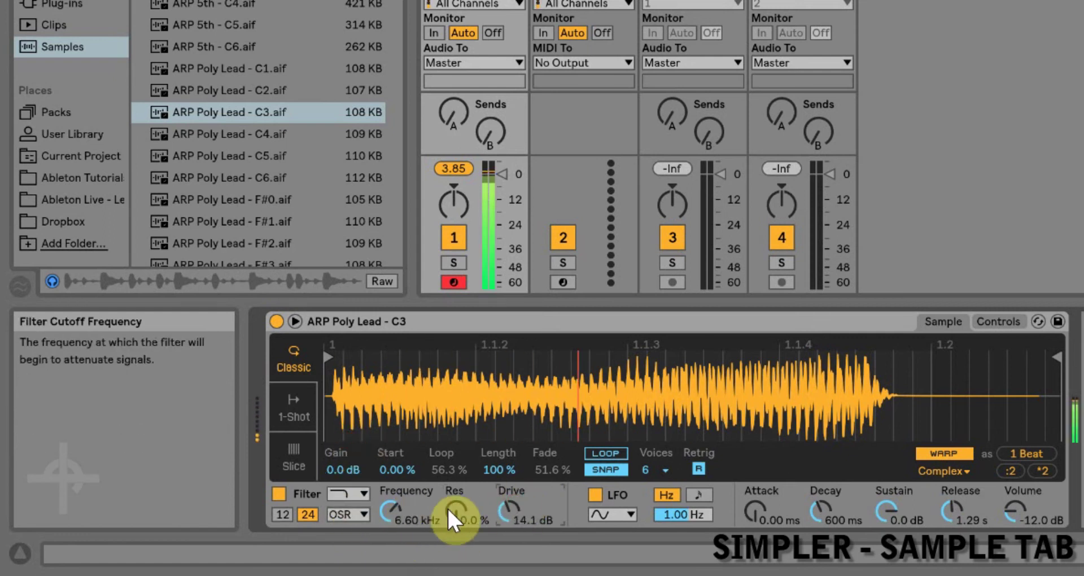
pyautogui.moveTo(452, 508); pyautogui.dragTo(455, 480)
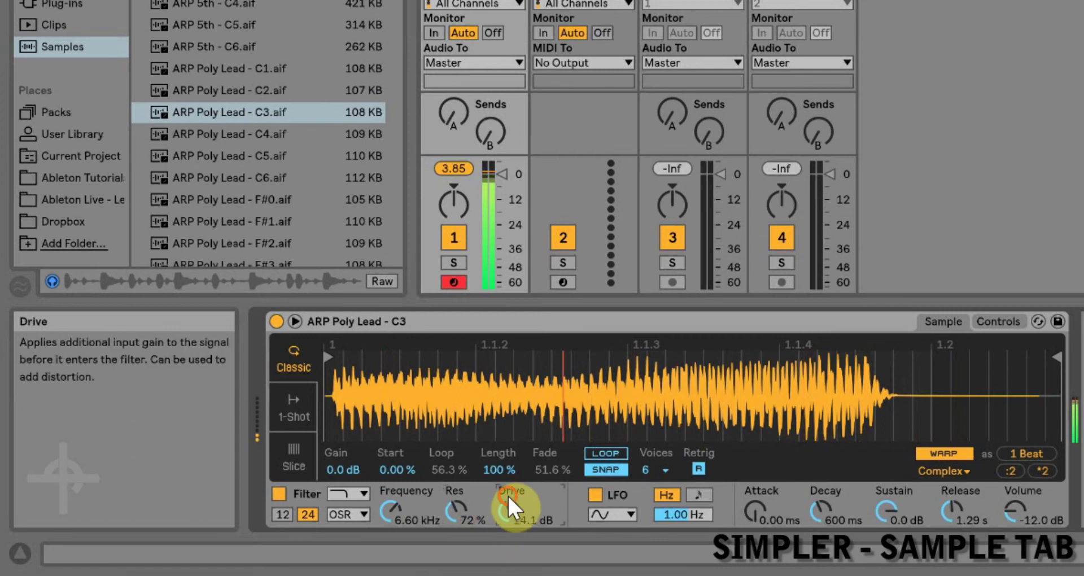
pyautogui.moveTo(518, 502); pyautogui.dragTo(518, 477)
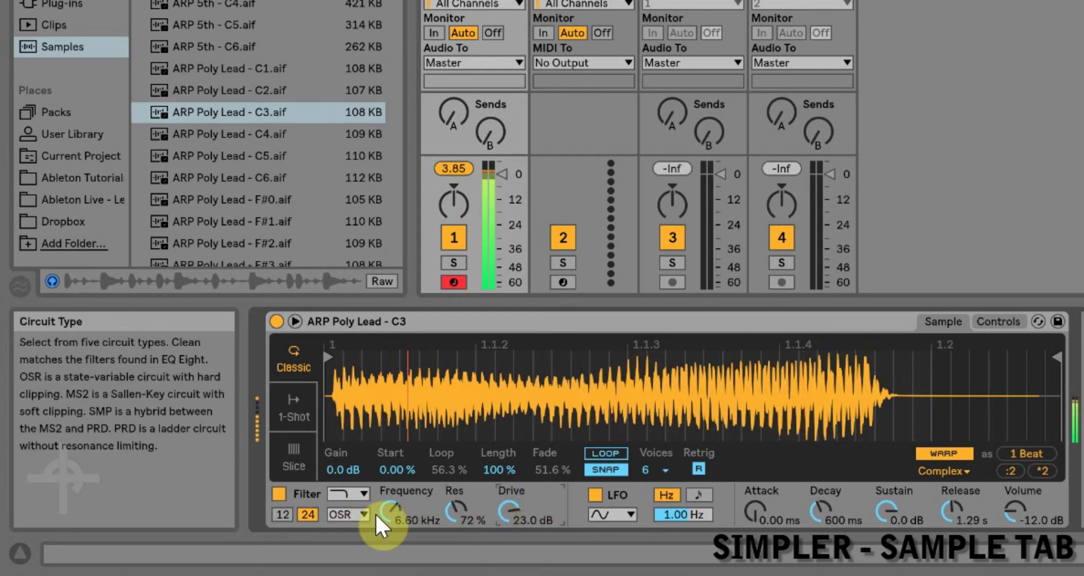
pyautogui.moveTo(389, 511); pyautogui.dragTo(388, 539)
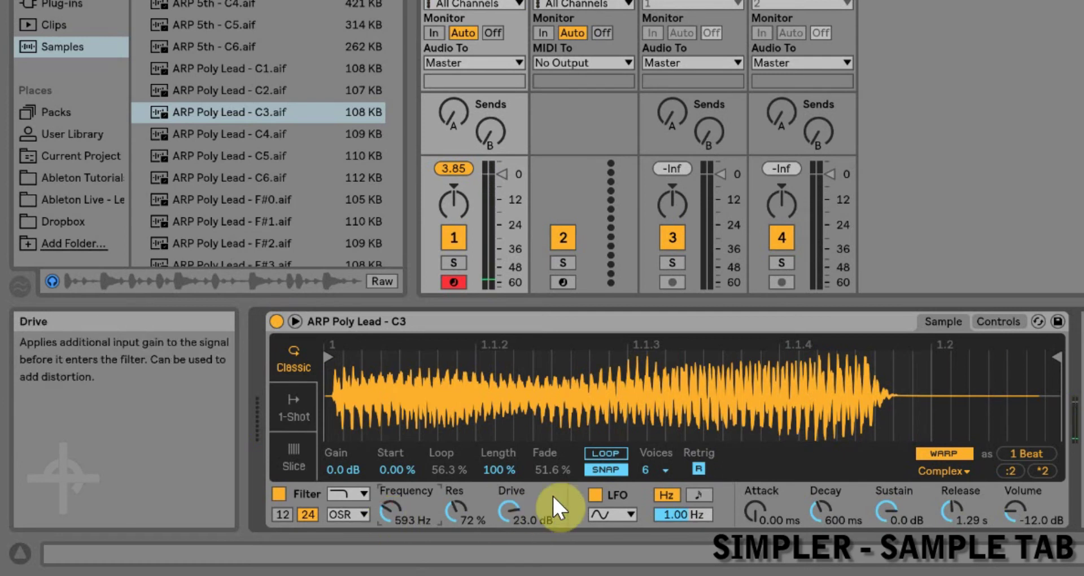
pyautogui.press('Delete')
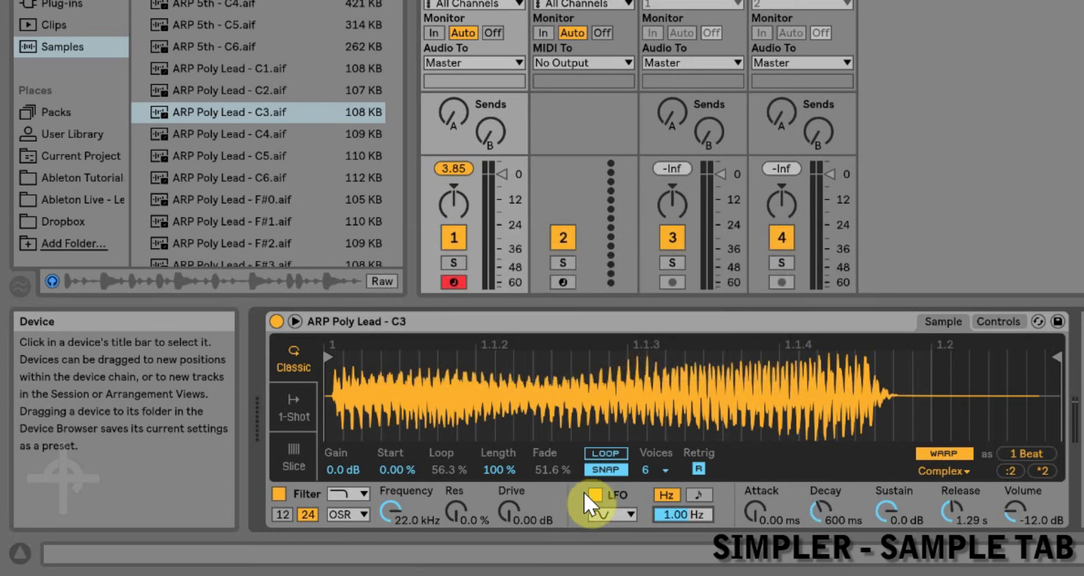
# - Check the LFO's on/off switch and its waveform options, keeping the LFO enabled with the sine shape
pyautogui.click(594, 496)
pyautogui.click(594, 496)
pyautogui.click(599, 511)
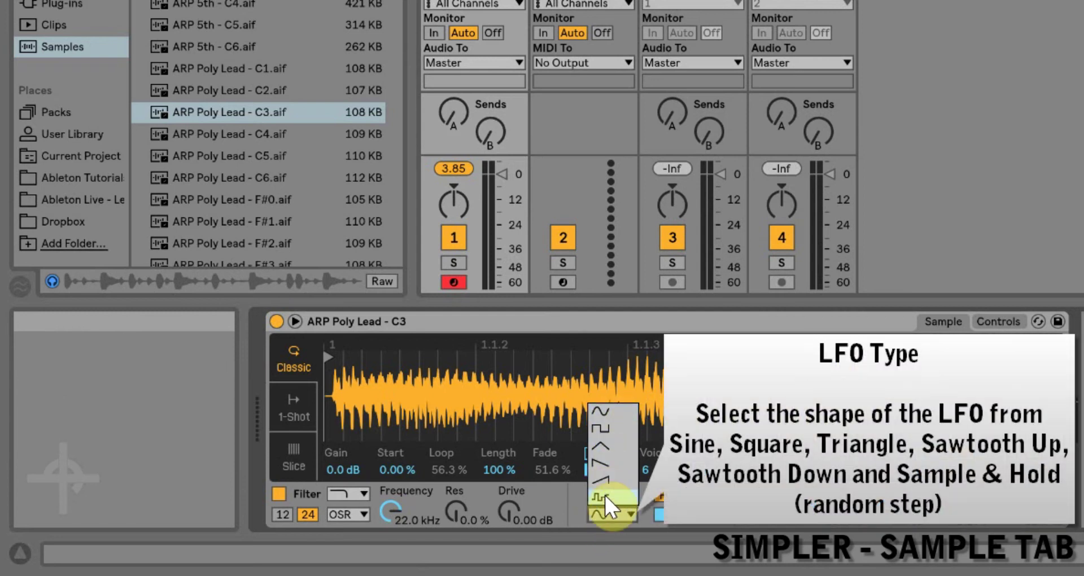
pyautogui.click(611, 417)
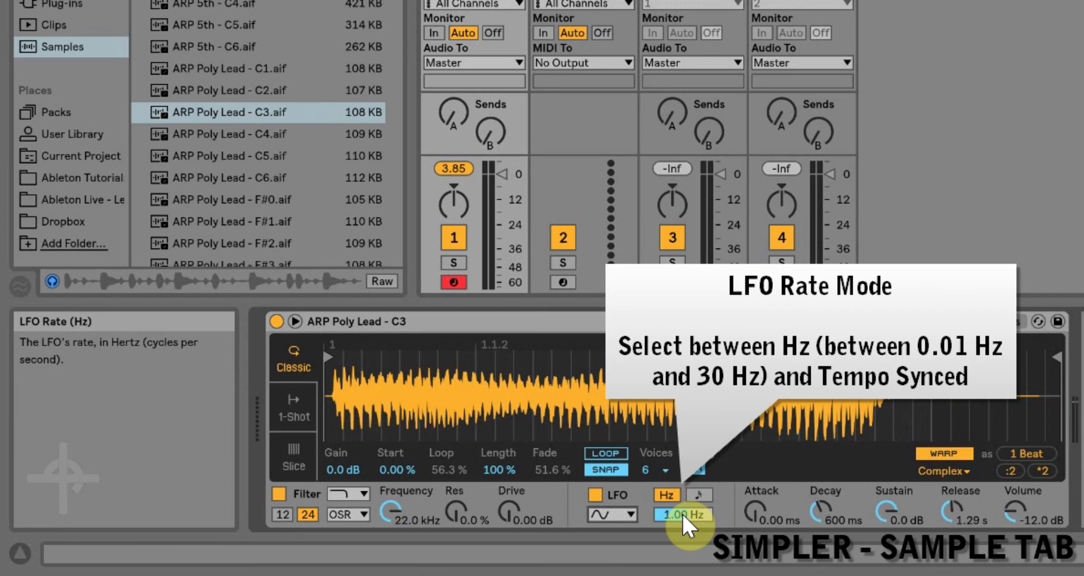
# - Set the LFO rate to 4.89 Hz, try the tempo-synced rate mode, and return the rate mode to Hz
pyautogui.moveTo(682, 513); pyautogui.dragTo(683, 542)
pyautogui.click(698, 495)
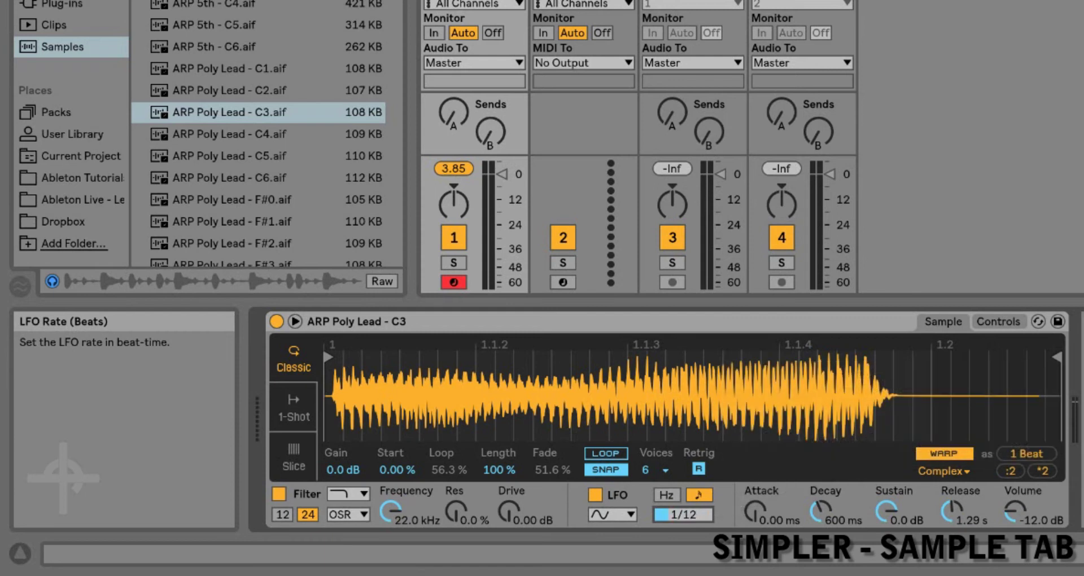
pyautogui.click(698, 495)
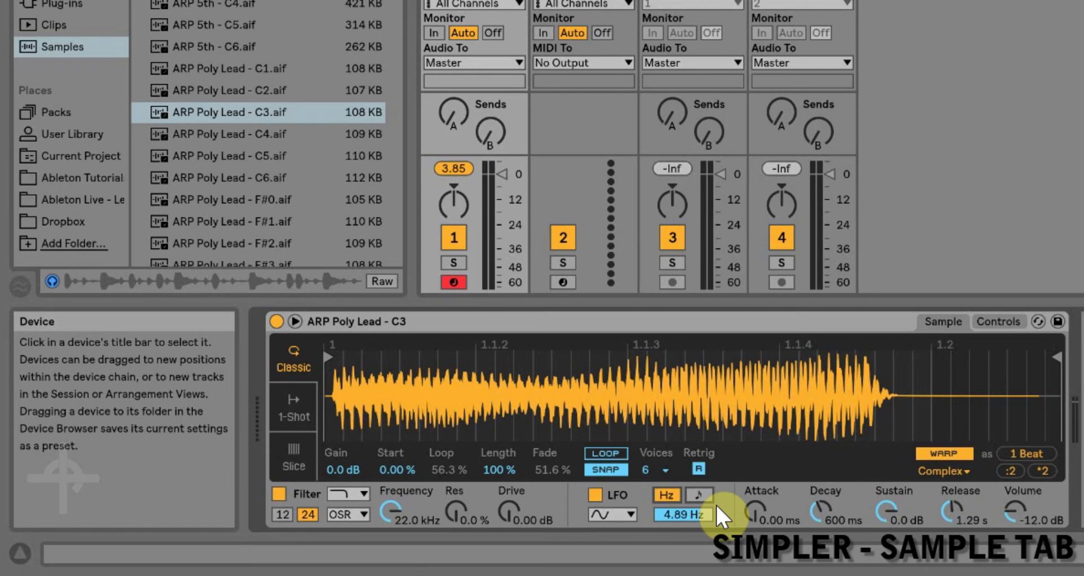
# - In the Controls view, shape the filter response to 738 Hz with 45 % resonance and switch the filter to band-pass
pyautogui.click(1004, 317)
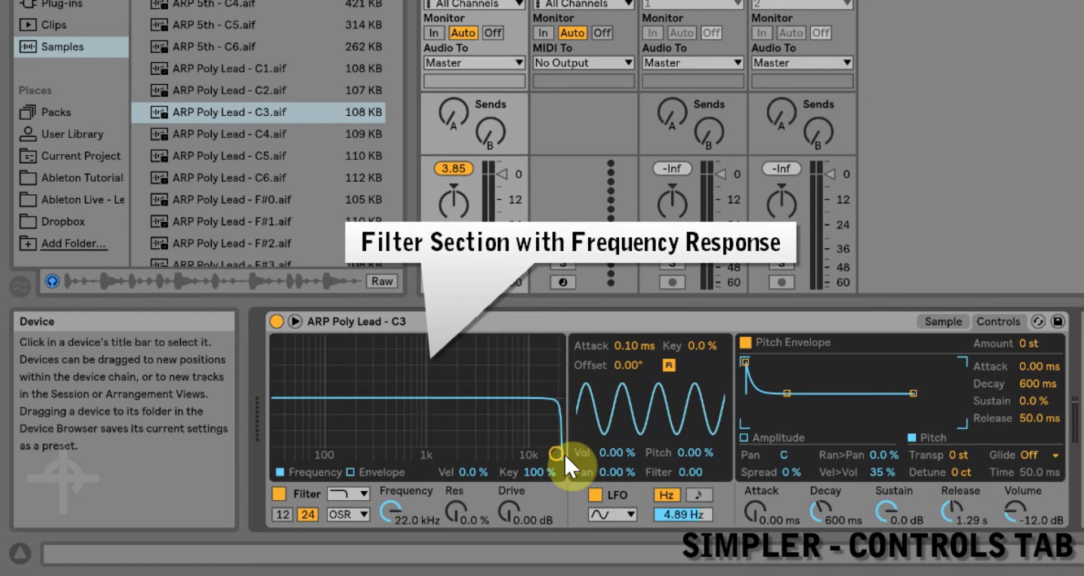
pyautogui.moveTo(556, 452); pyautogui.dragTo(404, 451)
pyautogui.click(345, 492)
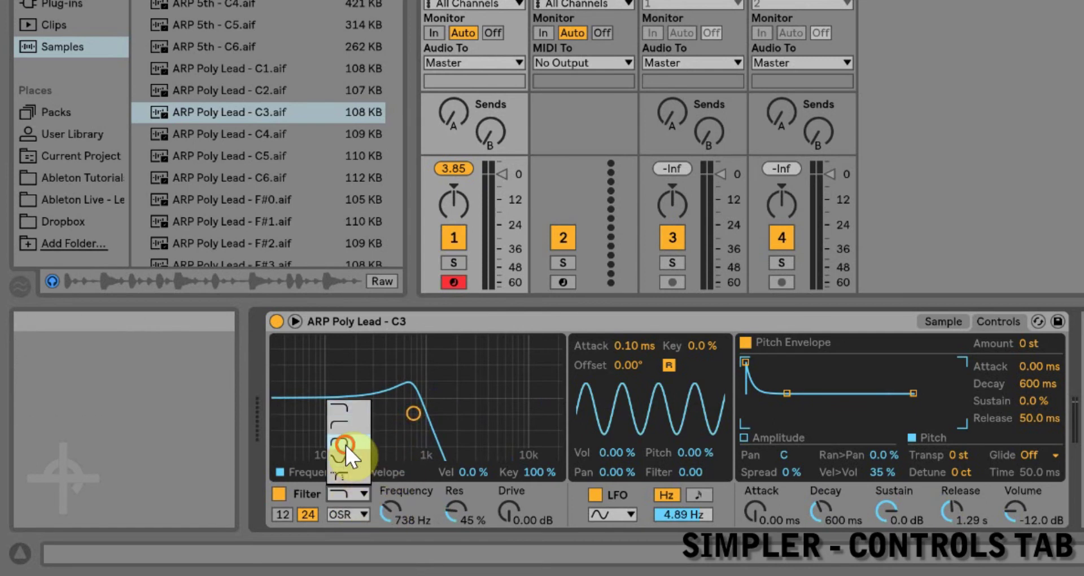
pyautogui.click(346, 445)
# - Switch the filter type to Morph, try the morph control, and shape the response to 846 Hz with 23 % resonance
pyautogui.click(347, 490)
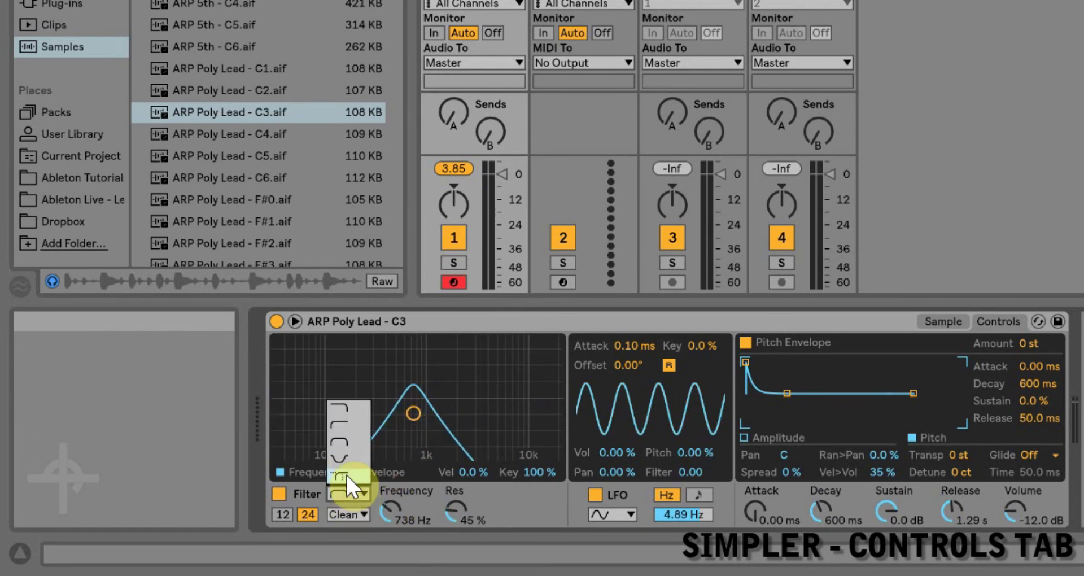
pyautogui.click(346, 472)
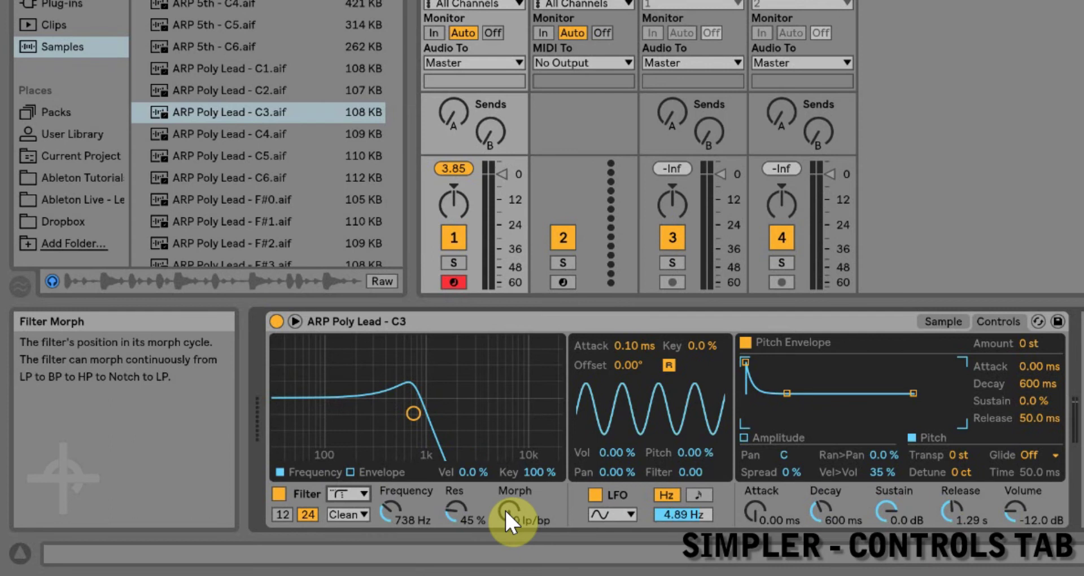
pyautogui.moveTo(505, 509); pyautogui.dragTo(504, 486)
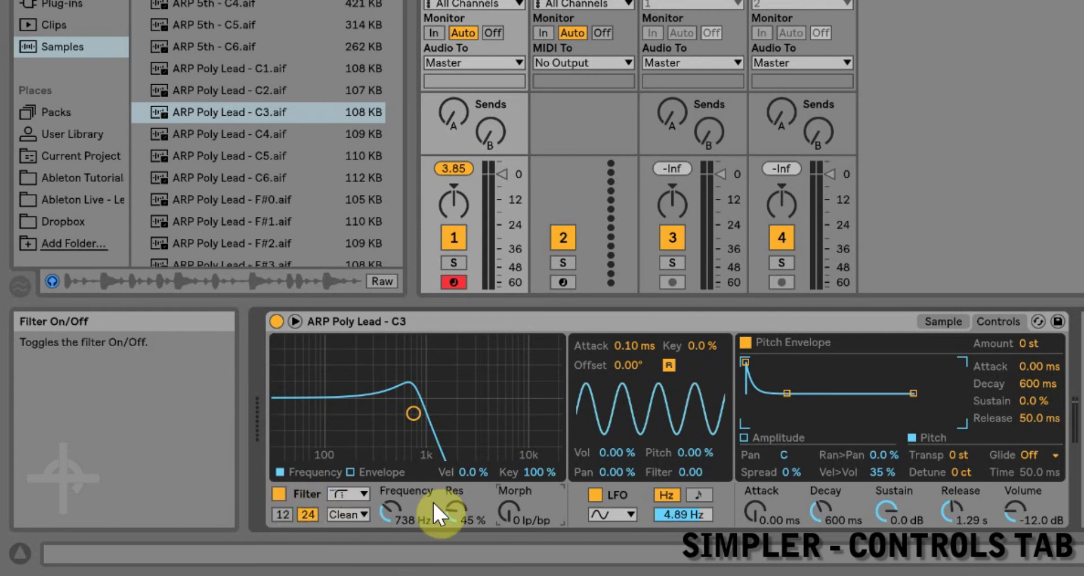
pyautogui.moveTo(408, 410); pyautogui.dragTo(418, 432)
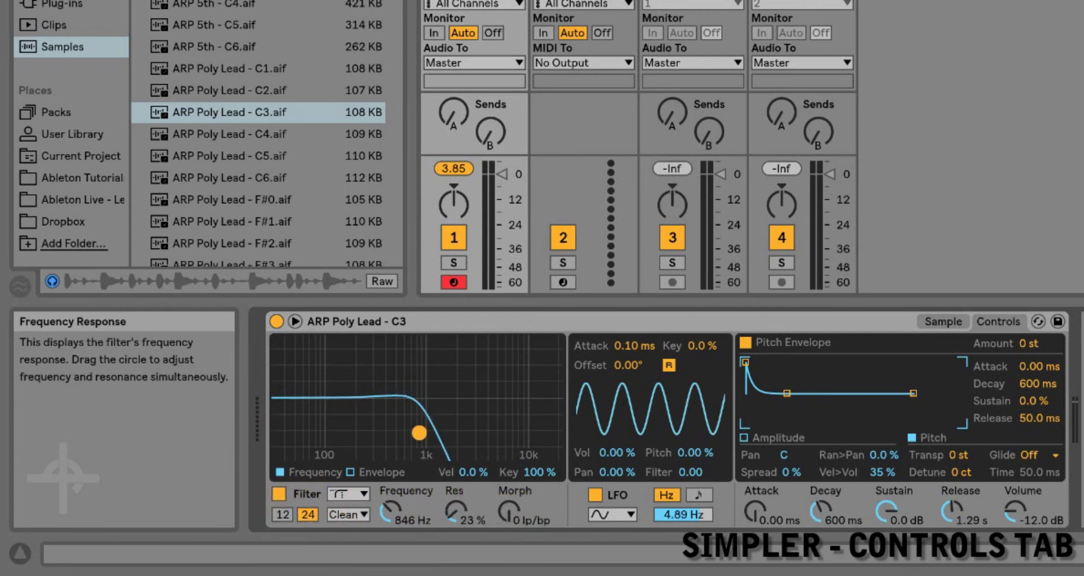
# - Show the filter envelope, set its amount to 36, and try different attack times, leaving the attack at 0.00 ms
pyautogui.click(350, 470)
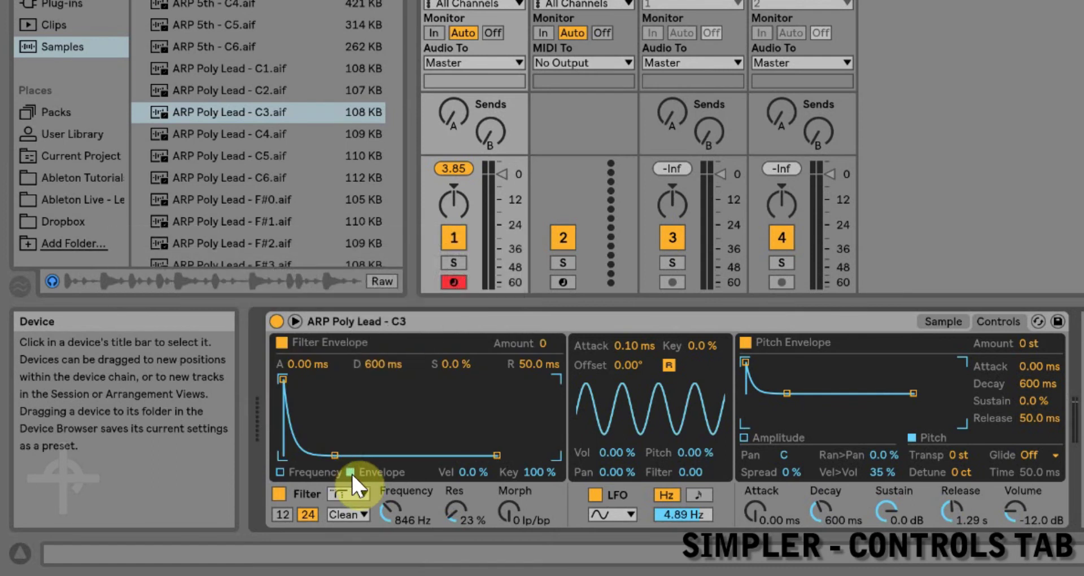
pyautogui.moveTo(283, 378); pyautogui.dragTo(307, 372)
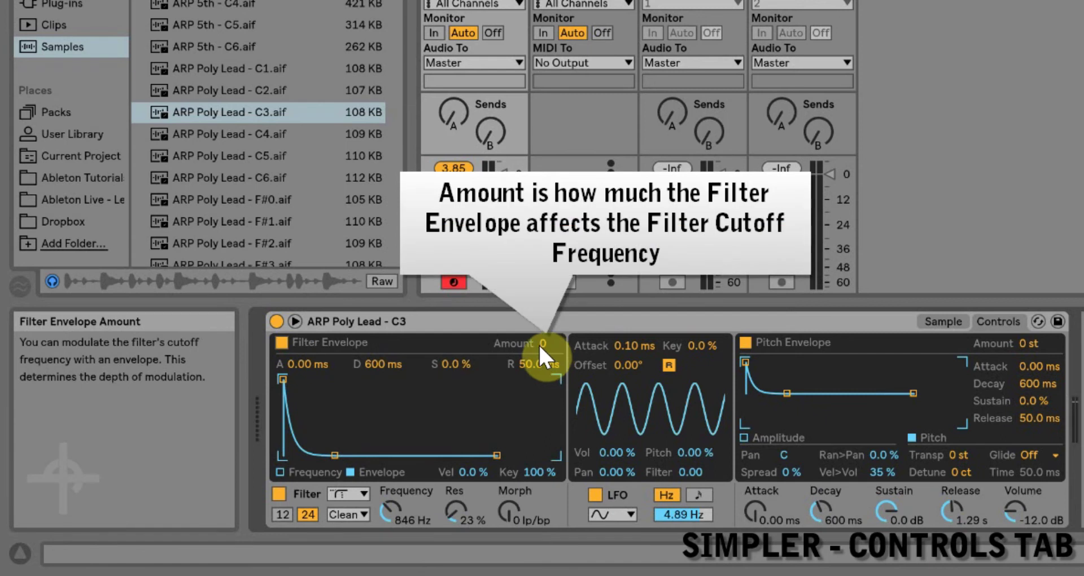
pyautogui.moveTo(539, 345); pyautogui.dragTo(539, 321)
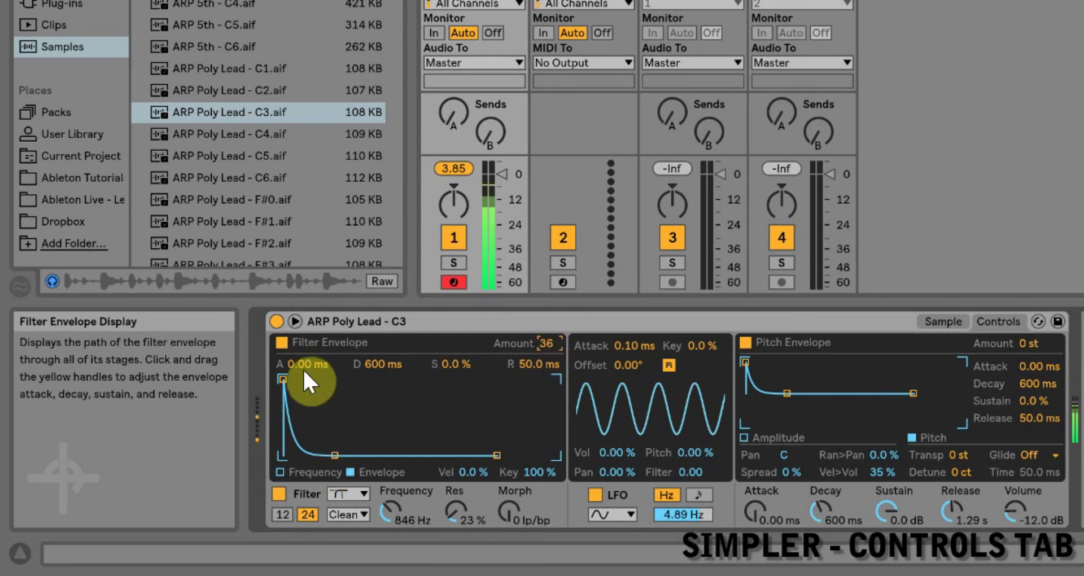
pyautogui.moveTo(306, 364)
pyautogui.mouseDown()
pyautogui.moveTo(306, 325)
pyautogui.moveTo(306, 351)
pyautogui.mouseUp()
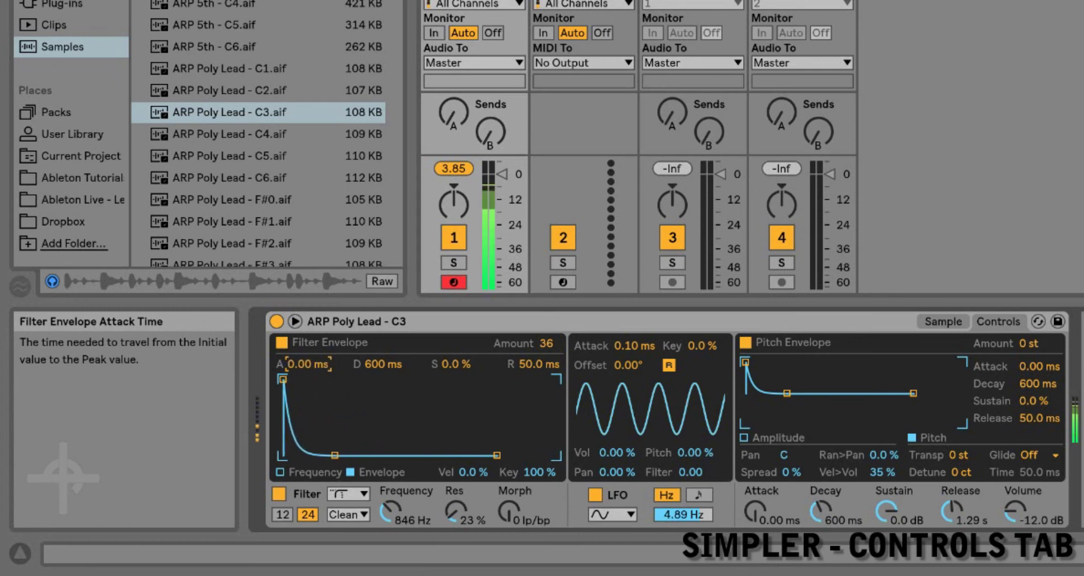
# - Try a 59 % velocity influence on the filter cutoff and return it to 0.0 %
pyautogui.click(468, 471)
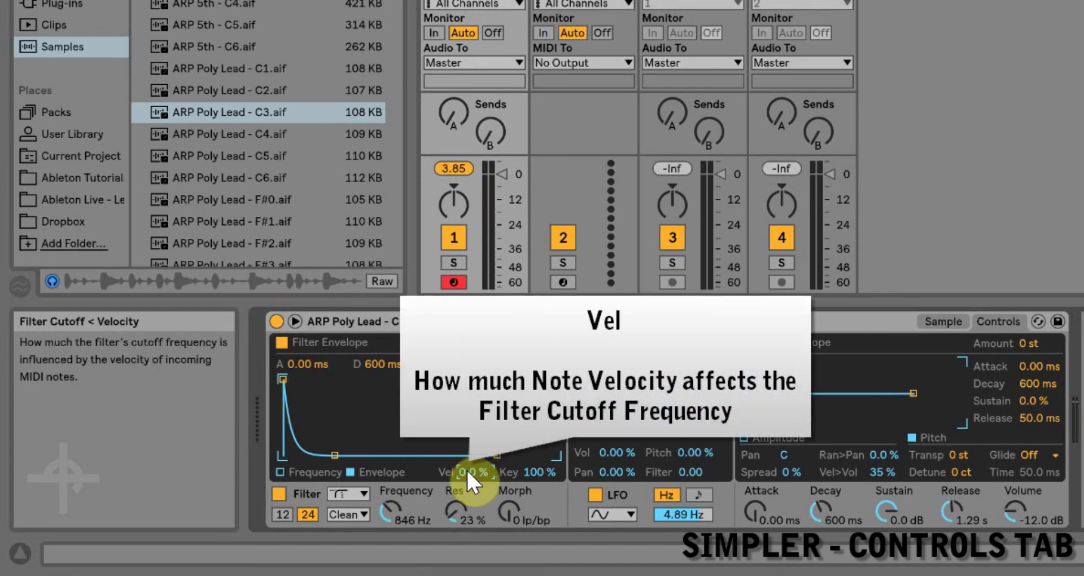
pyautogui.moveTo(466, 470); pyautogui.dragTo(466, 394)
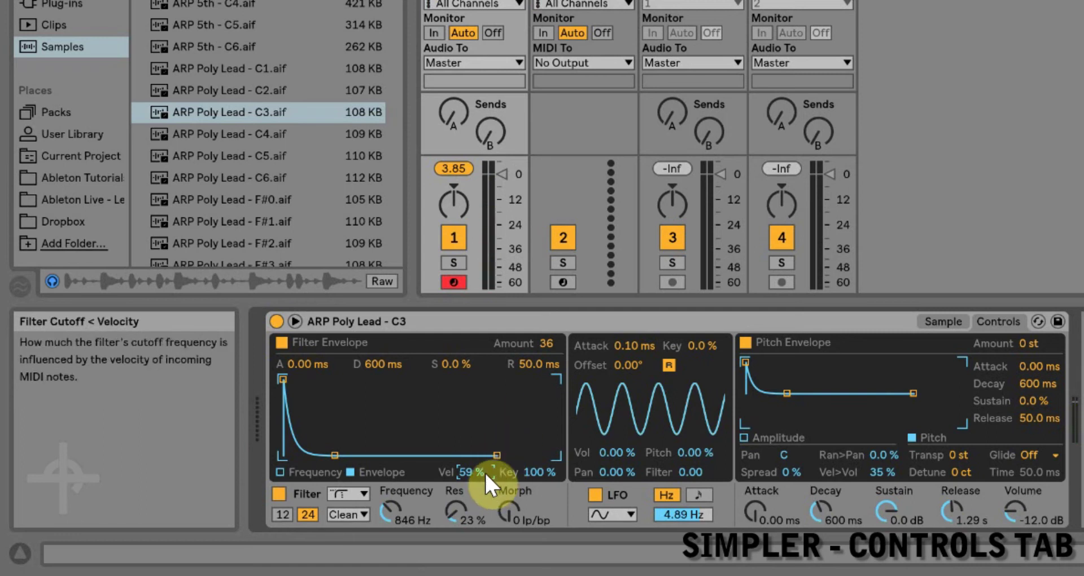
pyautogui.moveTo(484, 470); pyautogui.dragTo(485, 508)
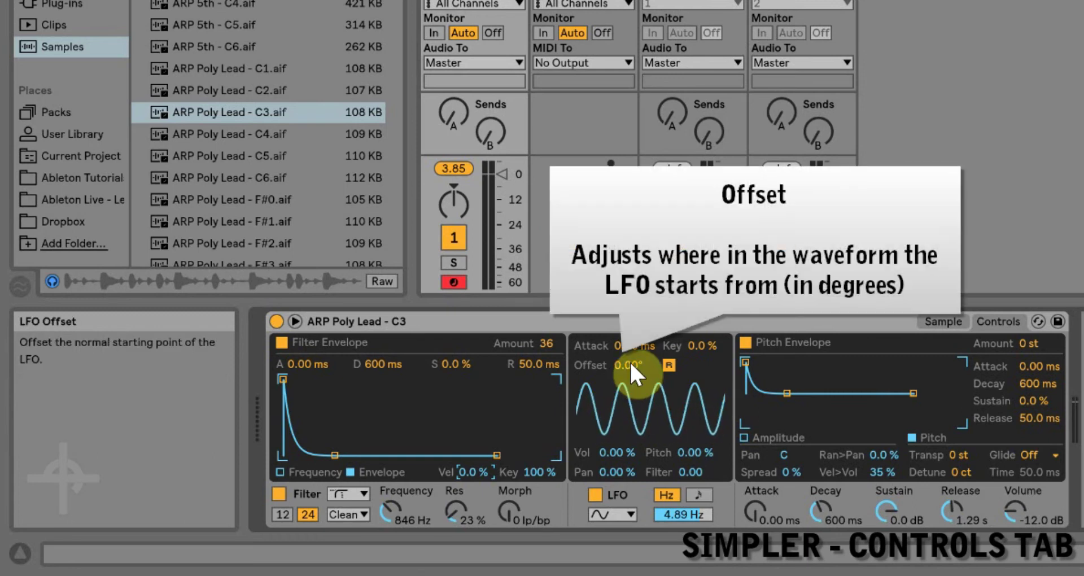
# - Set the LFO offset to 273° and turn off LFO retrigger
pyautogui.moveTo(629, 360); pyautogui.dragTo(629, 281)
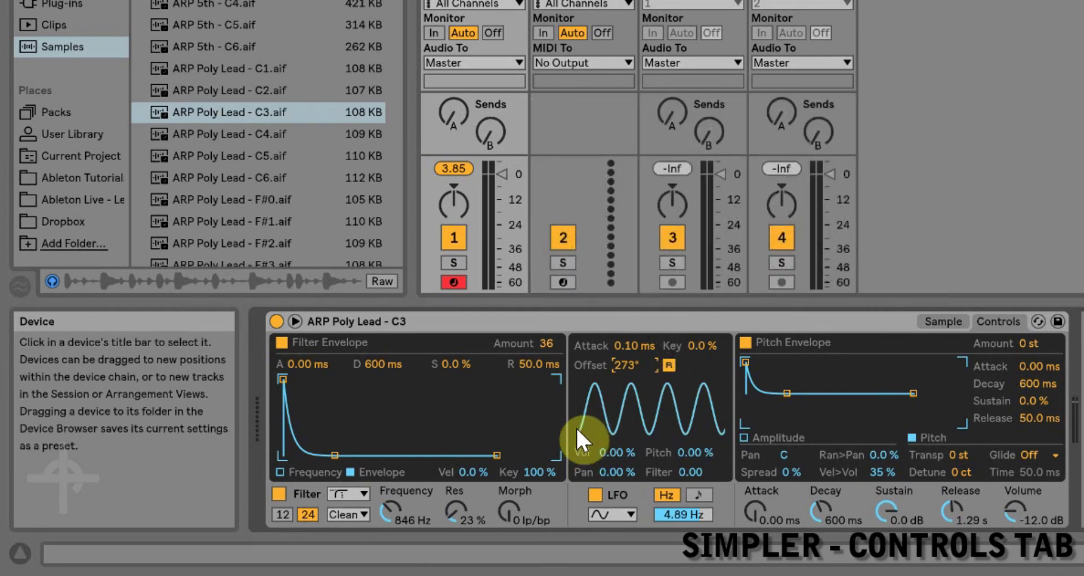
pyautogui.click(667, 365)
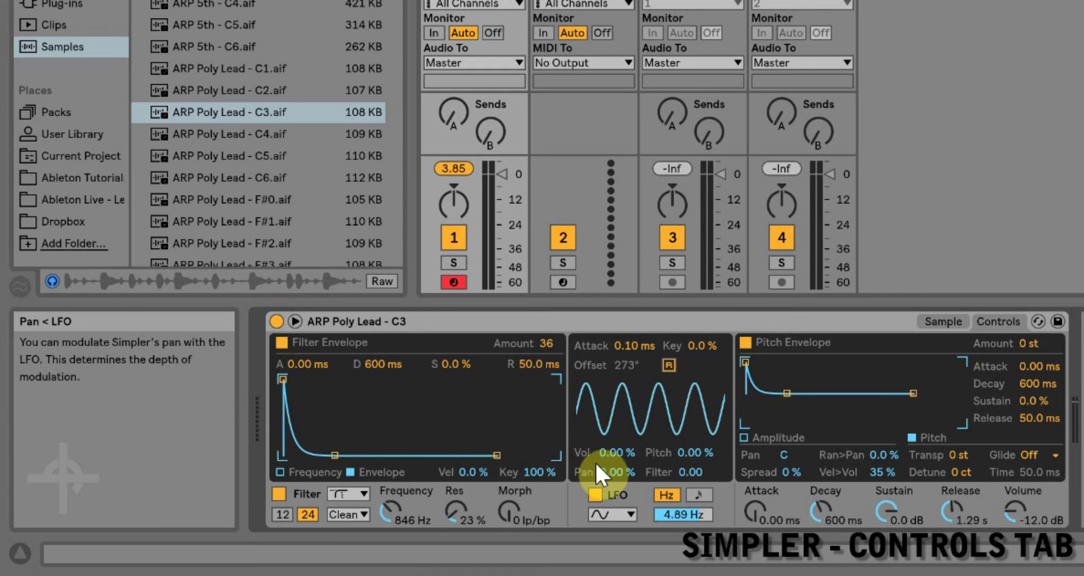
# - Try 100 % LFO modulation of the volume and return it to 0.00 %
pyautogui.click(618, 451)
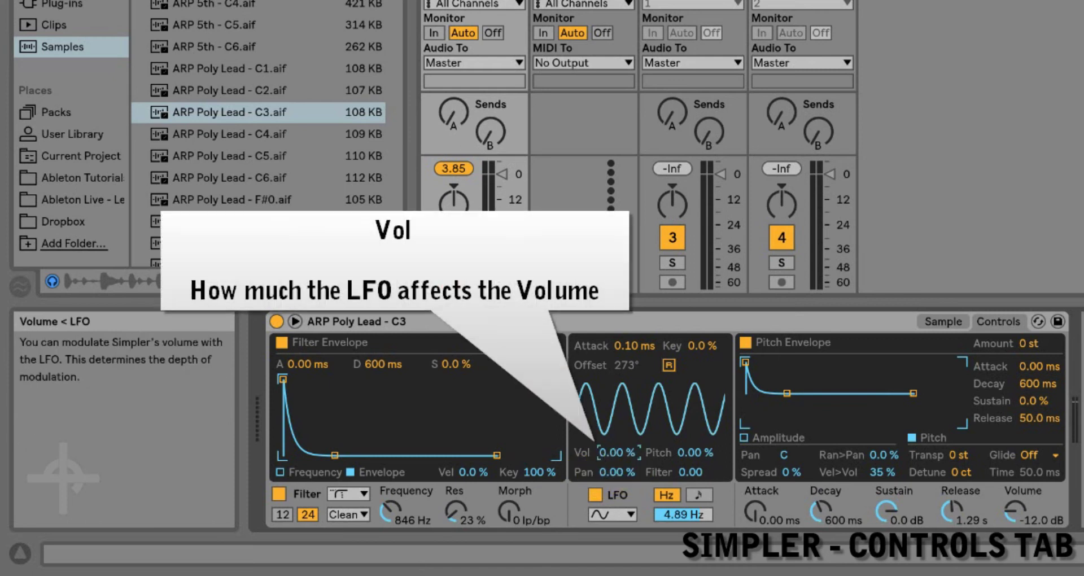
pyautogui.moveTo(617, 452); pyautogui.dragTo(617, 369)
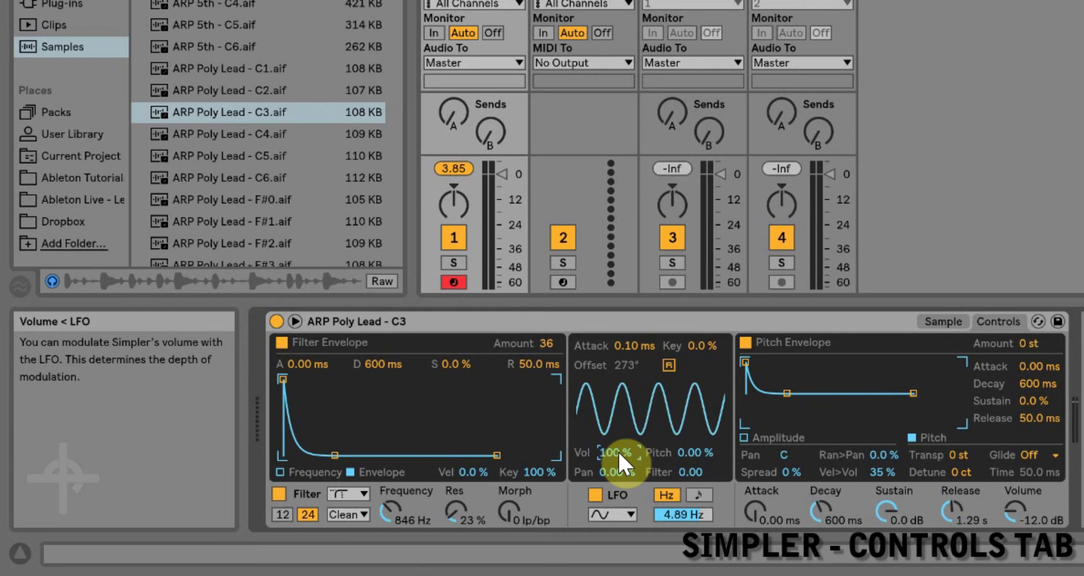
pyautogui.moveTo(618, 450); pyautogui.dragTo(618, 508)
# - Try LFO modulation of the pitch and 100 % LFO modulation of the pan, returning both to 0.00 %
pyautogui.moveTo(687, 452)
pyautogui.mouseDown()
pyautogui.moveTo(687, 395)
pyautogui.moveTo(687, 453)
pyautogui.mouseUp()
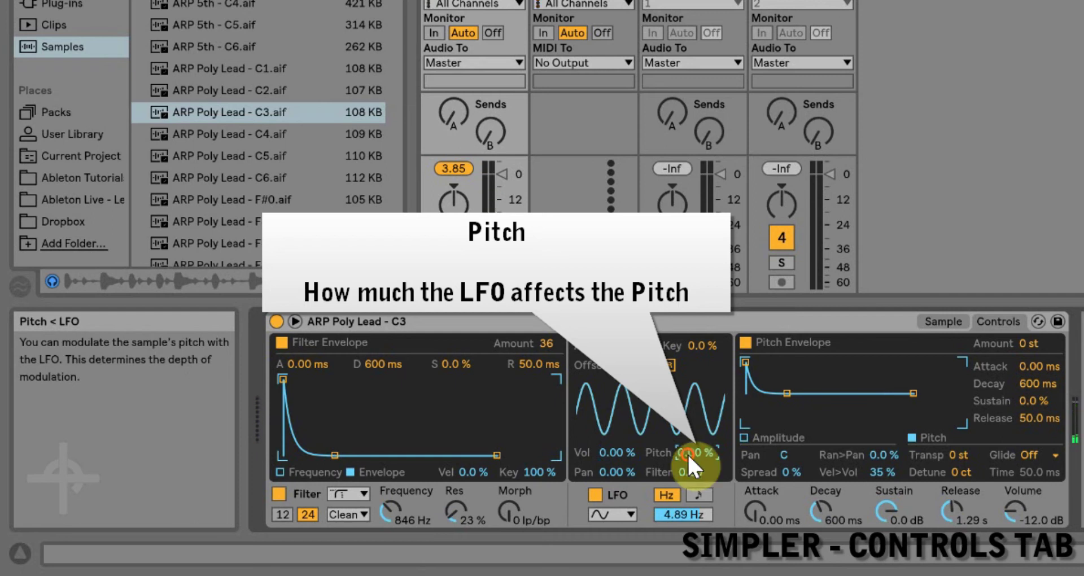
pyautogui.click(607, 468)
pyautogui.moveTo(608, 468); pyautogui.dragTo(612, 409)
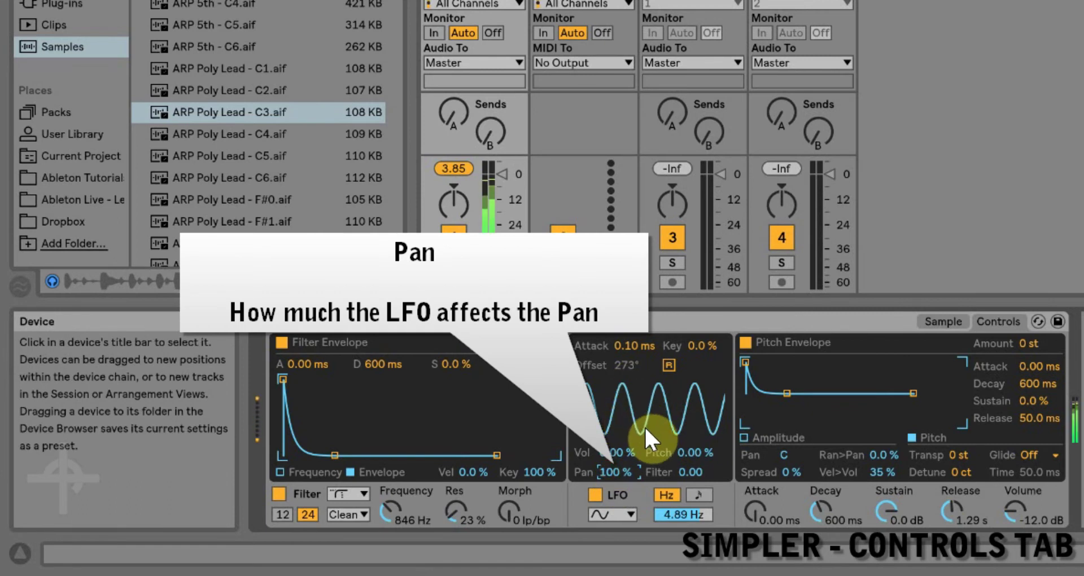
pyautogui.moveTo(620, 472); pyautogui.dragTo(621, 516)
pyautogui.moveTo(608, 473); pyautogui.dragTo(609, 505)
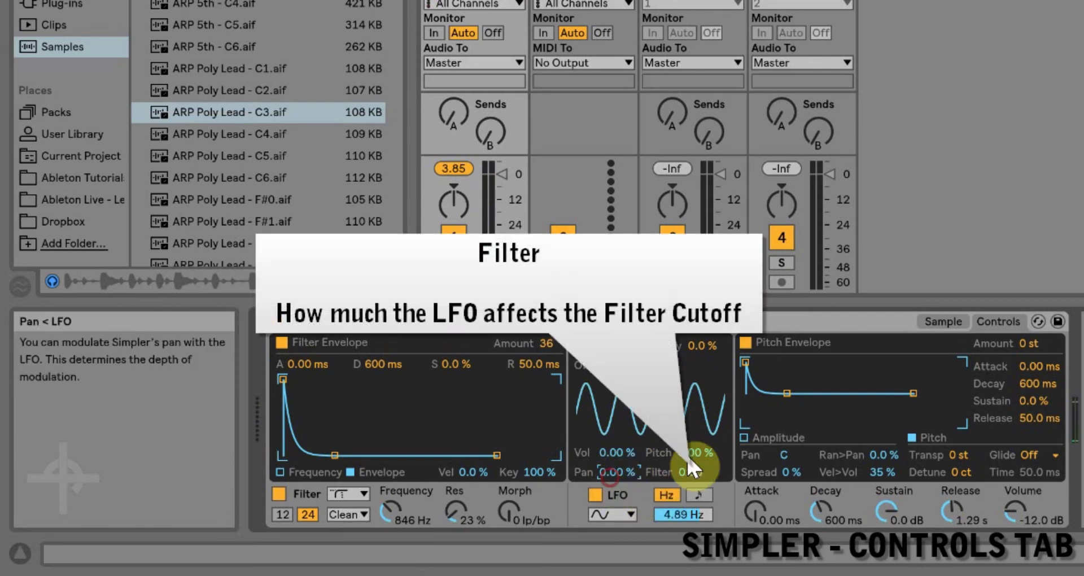
# - Set the LFO rate to 0.80 Hz while trying an LFO filter modulation of 24.0, and look through the LFO waveforms
pyautogui.moveTo(693, 473); pyautogui.dragTo(693, 429)
pyautogui.moveTo(691, 472); pyautogui.dragTo(688, 559)
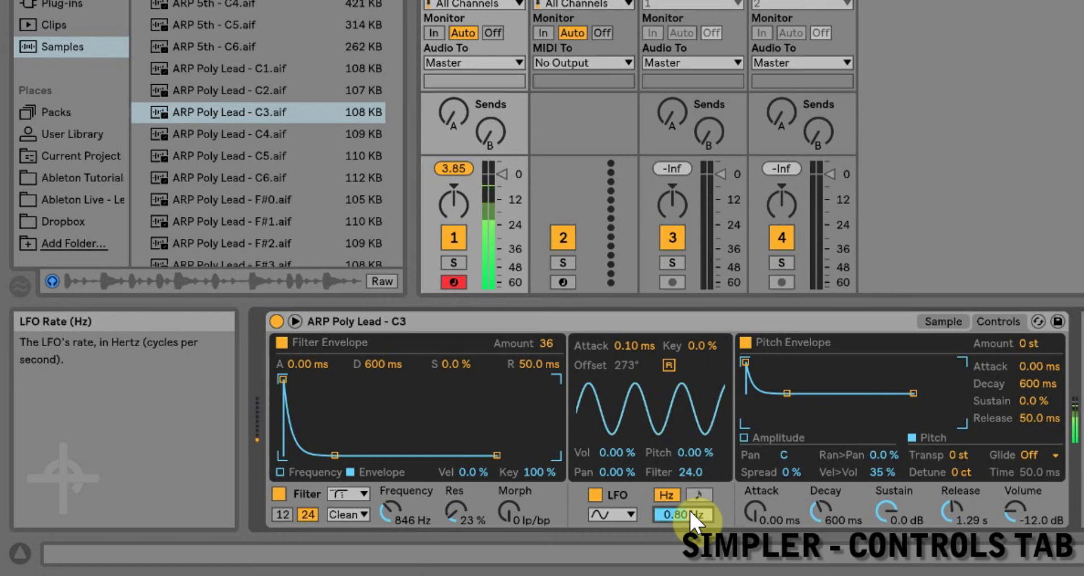
pyautogui.click(609, 511)
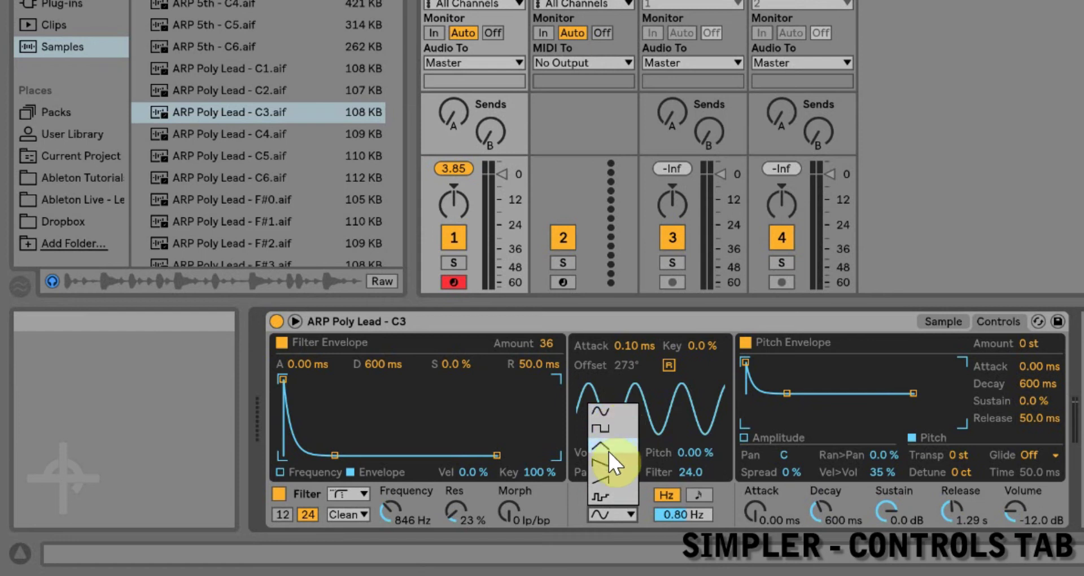
pyautogui.click(605, 481)
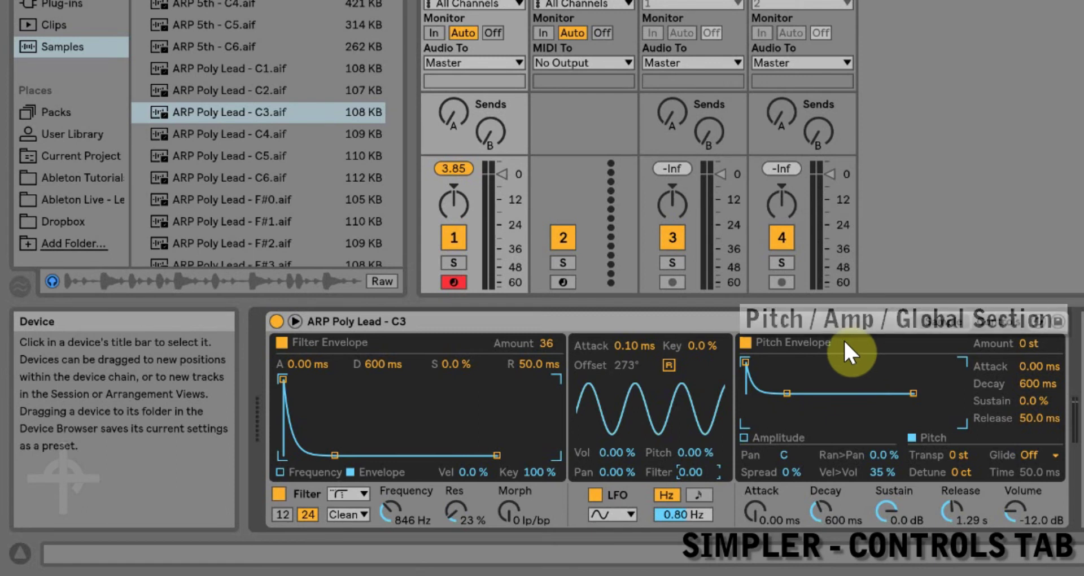
# - Set the enabled pitch envelope to an amount of +18 st, 3.10 ms attack, 60.0 s decay and 5.7 % sustain
pyautogui.click(744, 343)
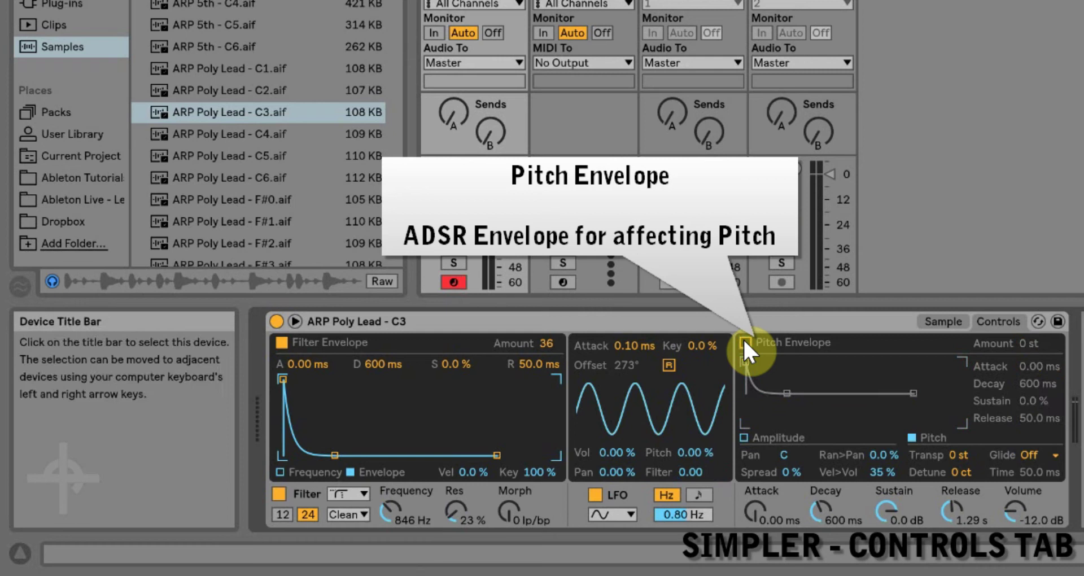
pyautogui.click(744, 342)
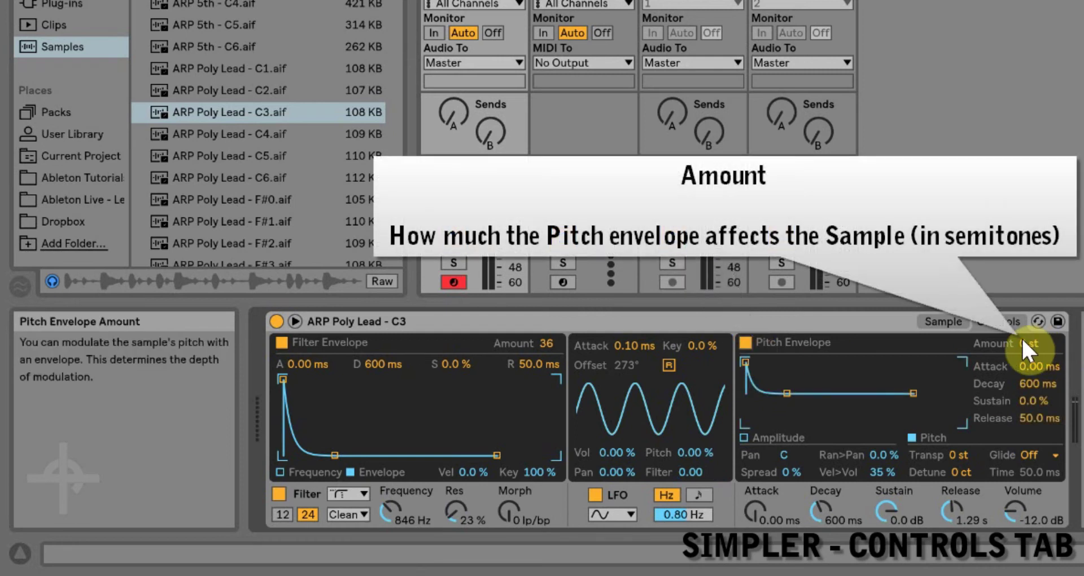
pyautogui.click(1023, 341)
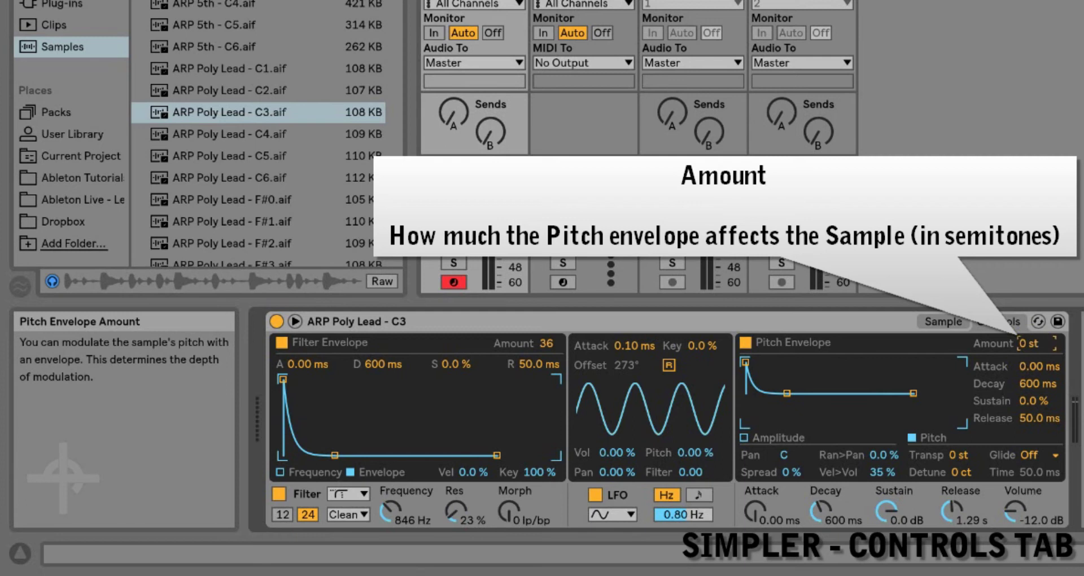
pyautogui.moveTo(1029, 343); pyautogui.dragTo(1029, 316)
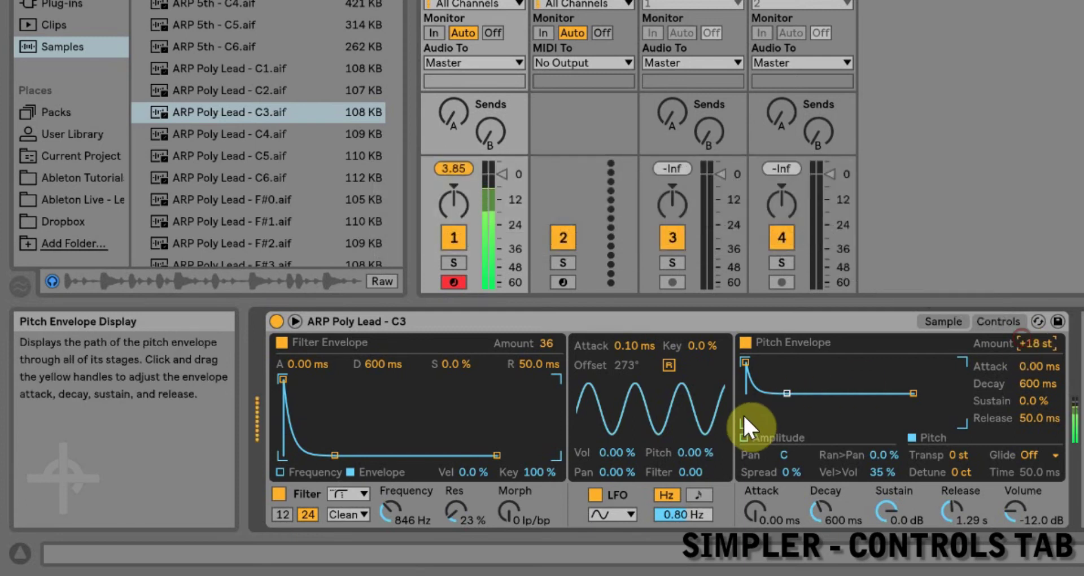
pyautogui.moveTo(787, 393); pyautogui.dragTo(817, 391)
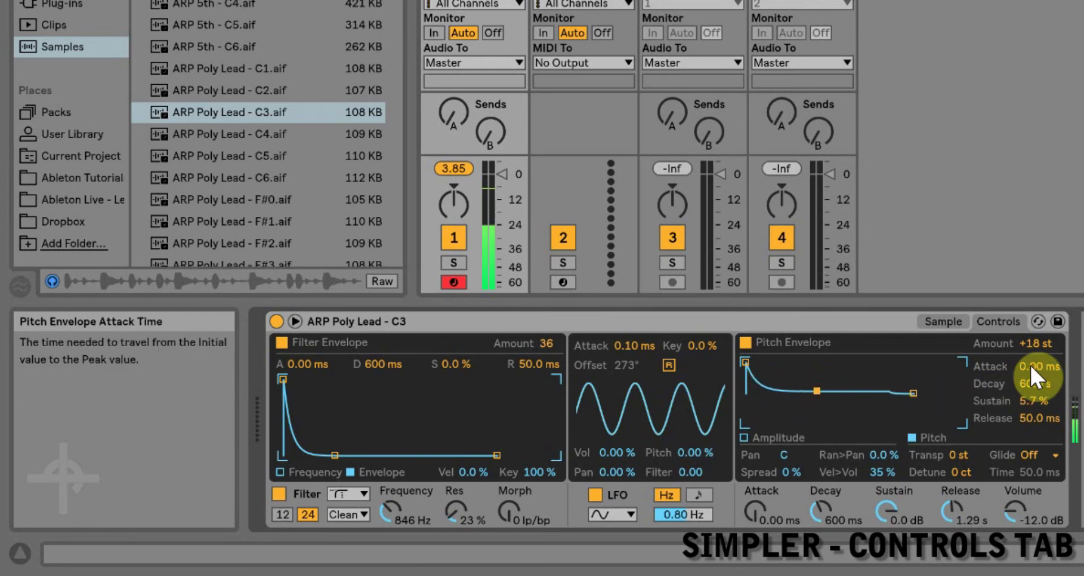
pyautogui.moveTo(1030, 364); pyautogui.dragTo(730, 325)
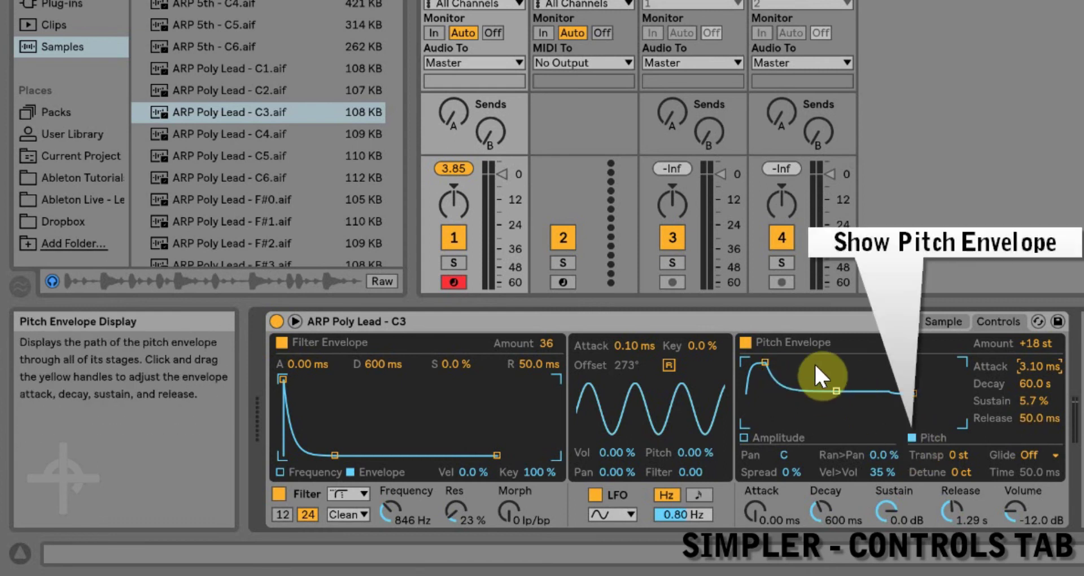
# - Show the amplitude envelope and shorten its release to 277 ms
pyautogui.click(743, 436)
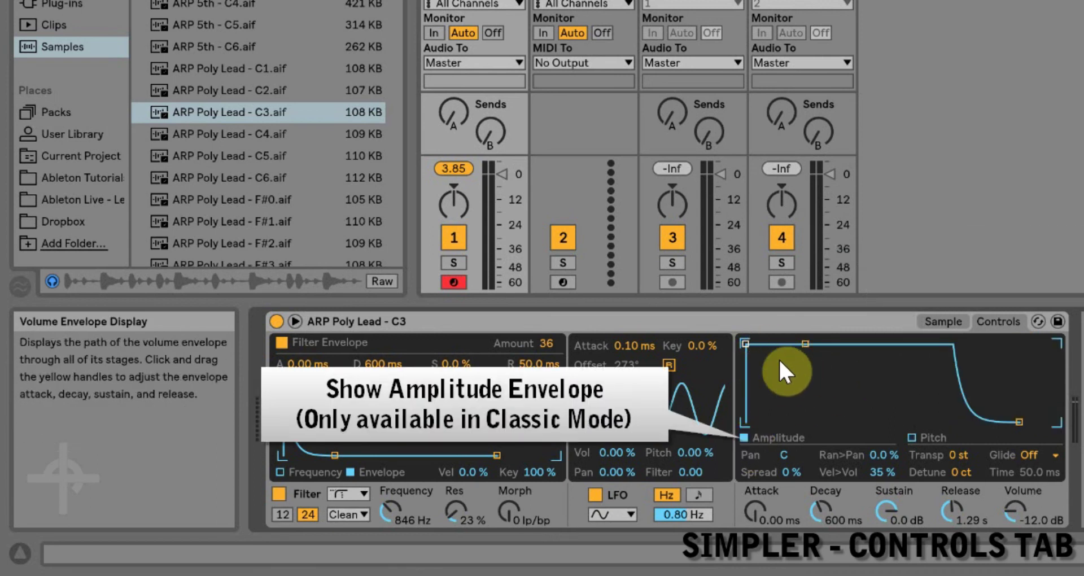
pyautogui.moveTo(746, 343)
pyautogui.mouseDown()
pyautogui.moveTo(848, 343)
pyautogui.moveTo(745, 343)
pyautogui.mouseUp()
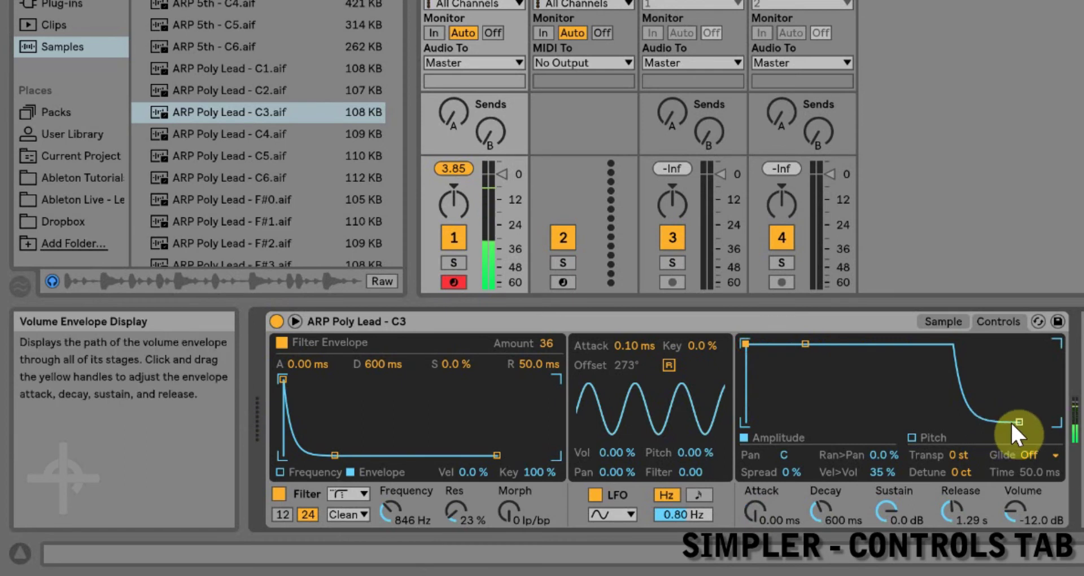
pyautogui.moveTo(1010, 421)
pyautogui.mouseDown()
pyautogui.moveTo(1001, 421)
pyautogui.moveTo(1031, 414)
pyautogui.moveTo(982, 422)
pyautogui.moveTo(1005, 422)
pyautogui.mouseUp()
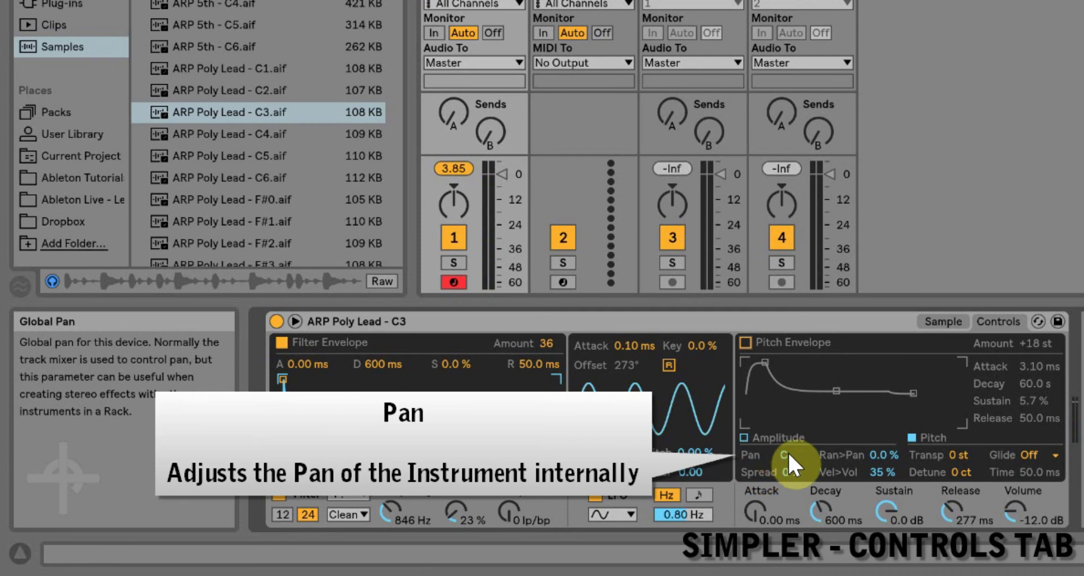
# - Try different global pan positions and a random pan of 40 %, returning them to C and 0.0 %
pyautogui.moveTo(781, 453); pyautogui.dragTo(782, 423)
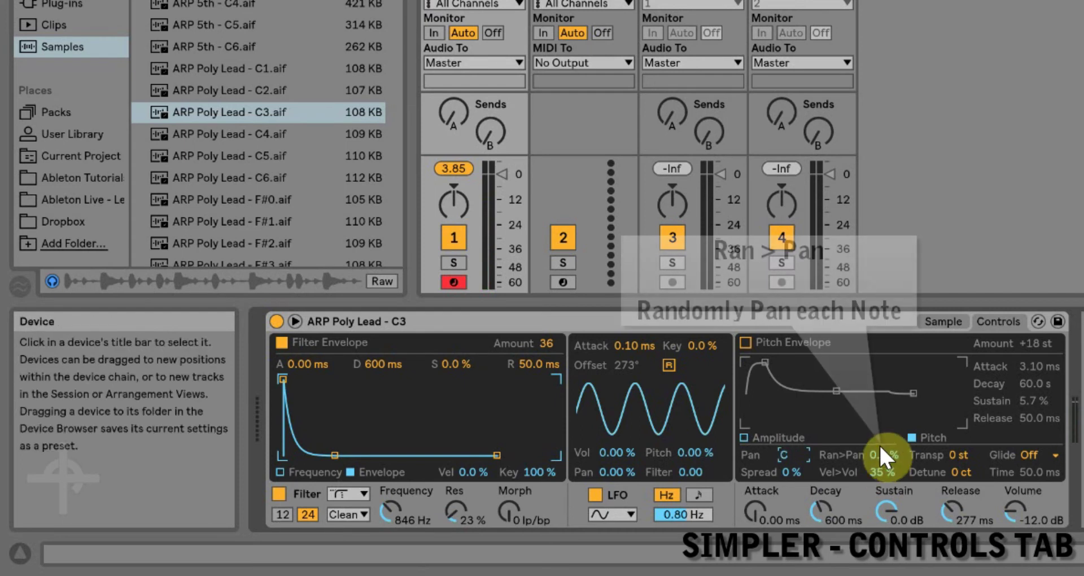
pyautogui.click(882, 453)
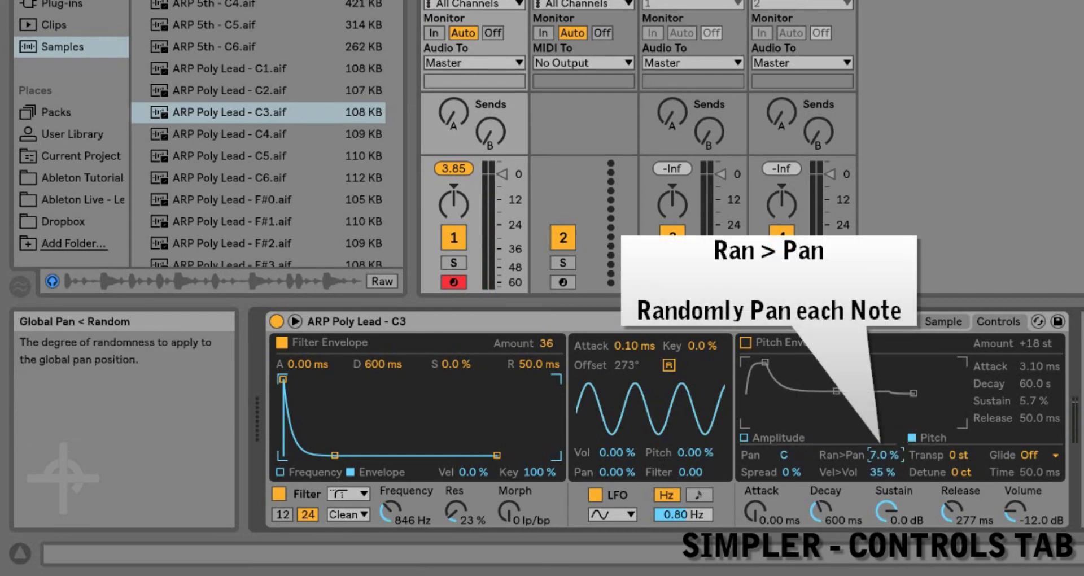
pyautogui.moveTo(882, 453); pyautogui.dragTo(865, 433)
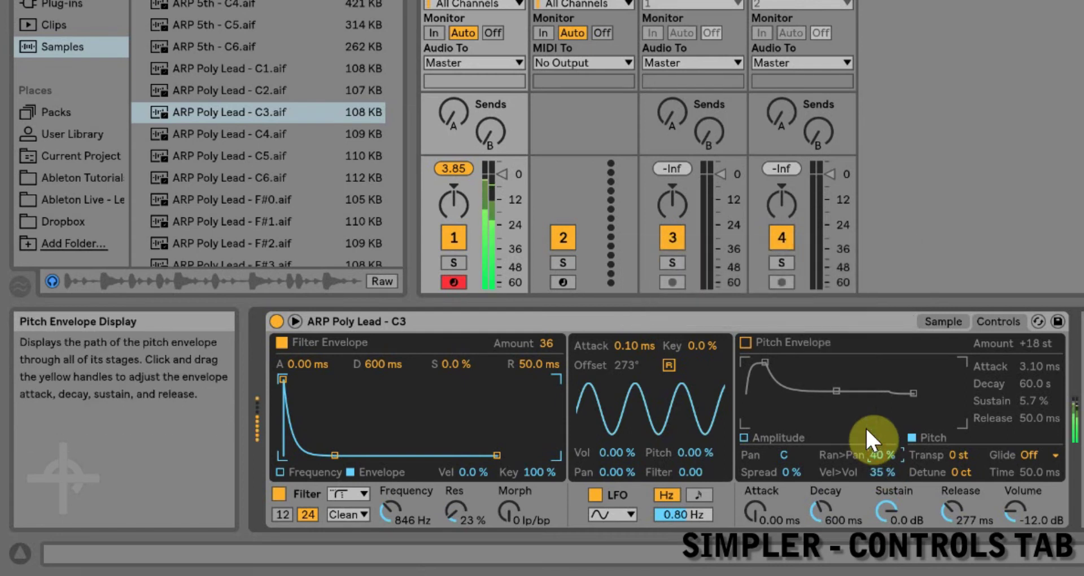
pyautogui.moveTo(879, 454); pyautogui.dragTo(879, 424)
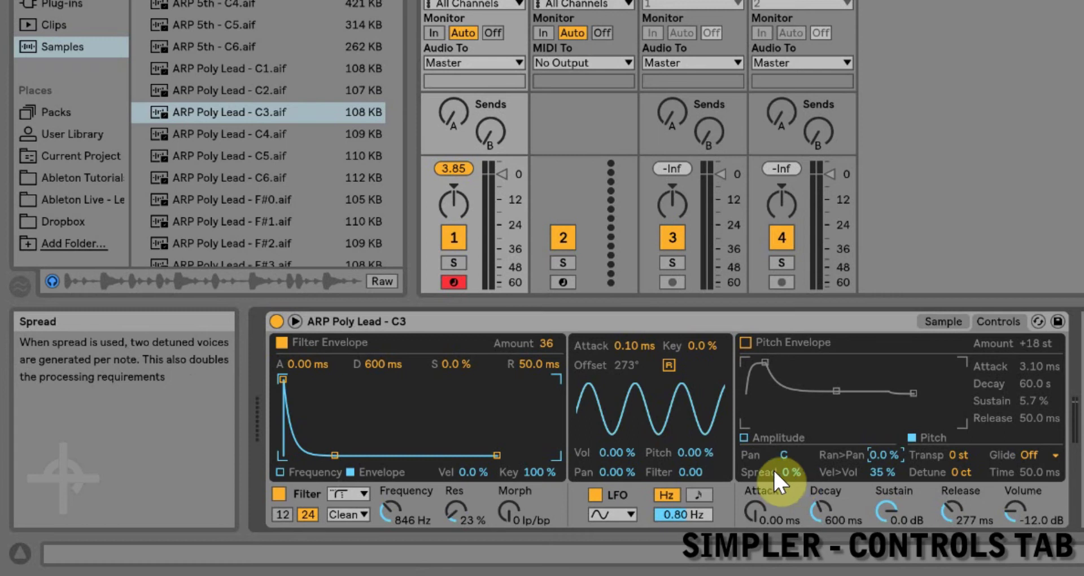
# - Try a 32 % spread and return it to 0 %
pyautogui.click(783, 471)
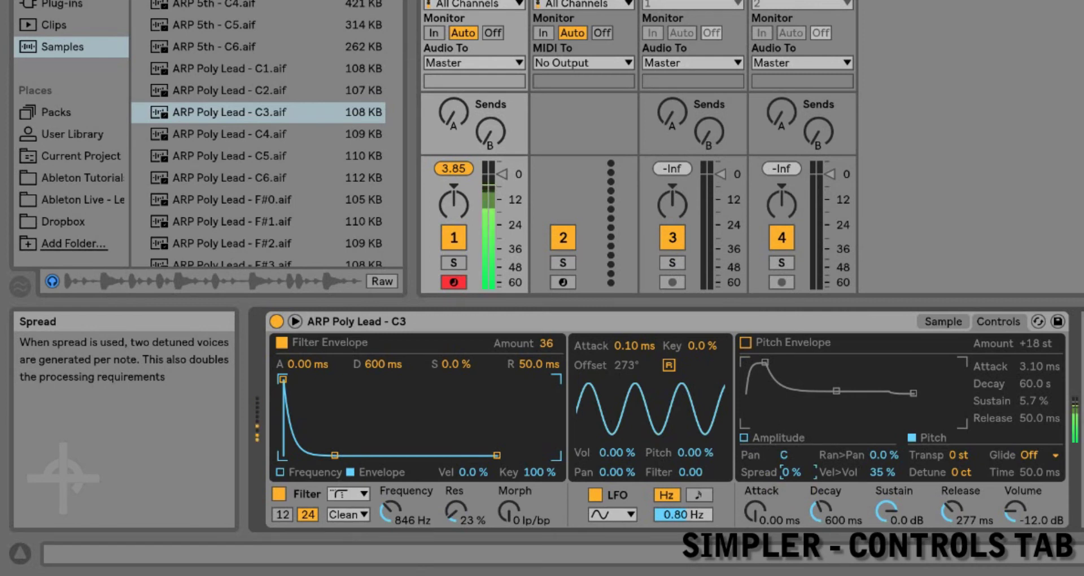
pyautogui.moveTo(783, 471); pyautogui.dragTo(794, 456)
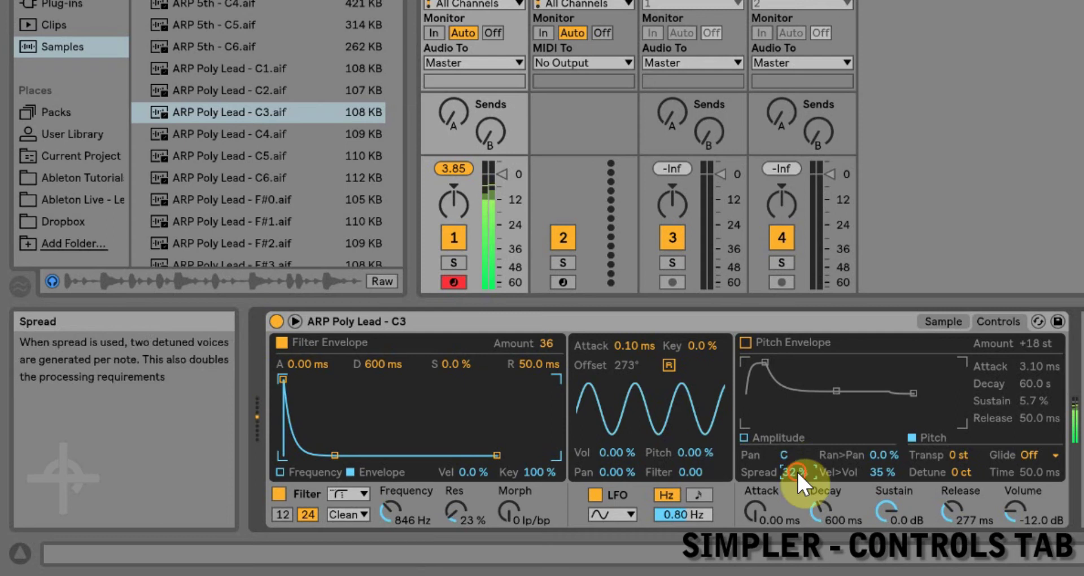
pyautogui.moveTo(797, 471); pyautogui.dragTo(797, 485)
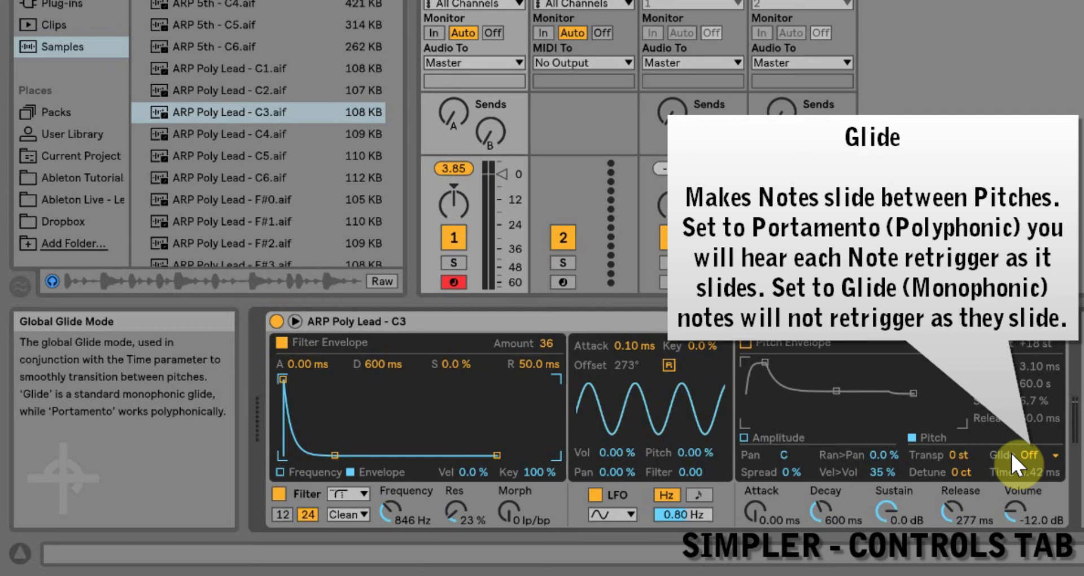
# - Set the glide mode to Portamento and try longer glide times of 2.55 ms, 54.2 ms and 1.65 s
pyautogui.click(1041, 453)
pyautogui.click(1046, 483)
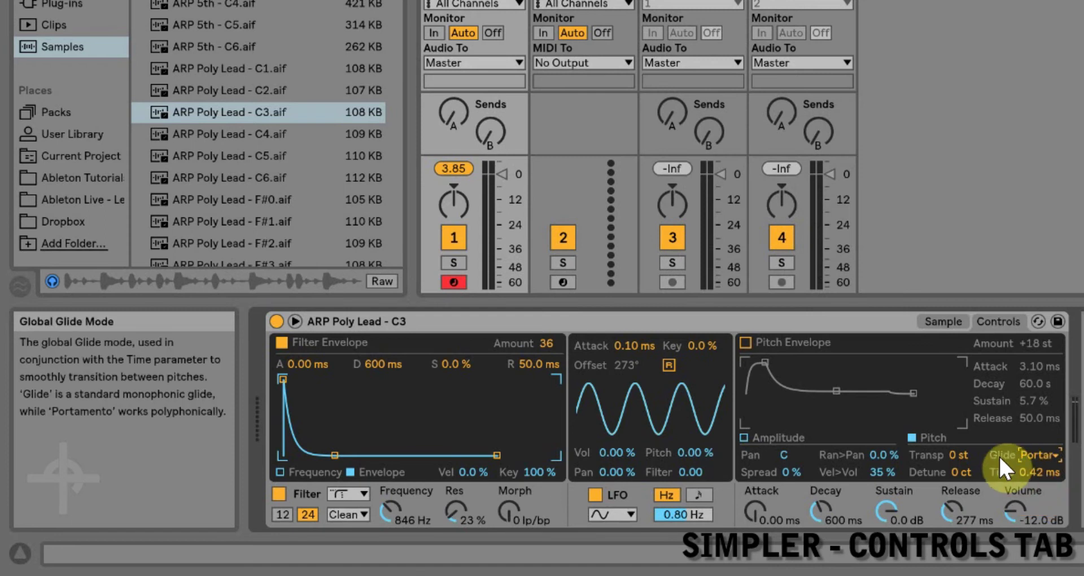
pyautogui.moveTo(1042, 471); pyautogui.dragTo(1043, 460)
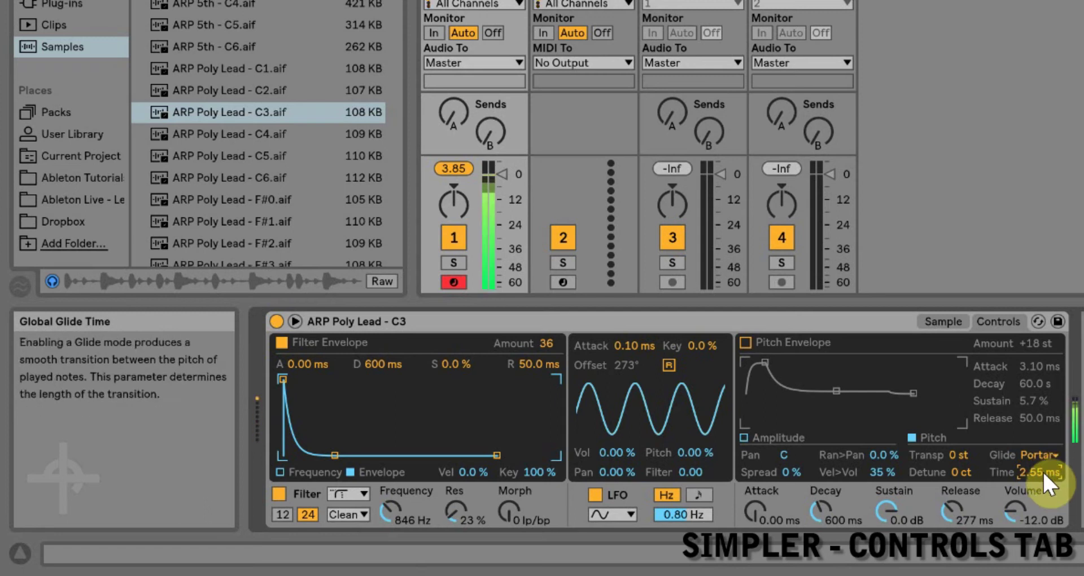
pyautogui.moveTo(1043, 472); pyautogui.dragTo(1043, 418)
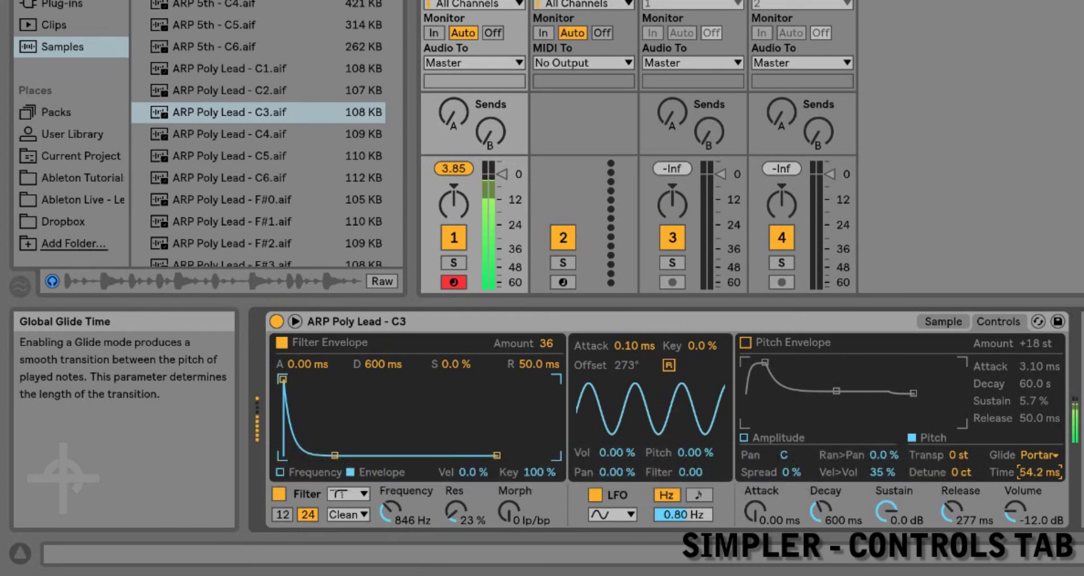
pyautogui.moveTo(1039, 472); pyautogui.dragTo(1039, 440)
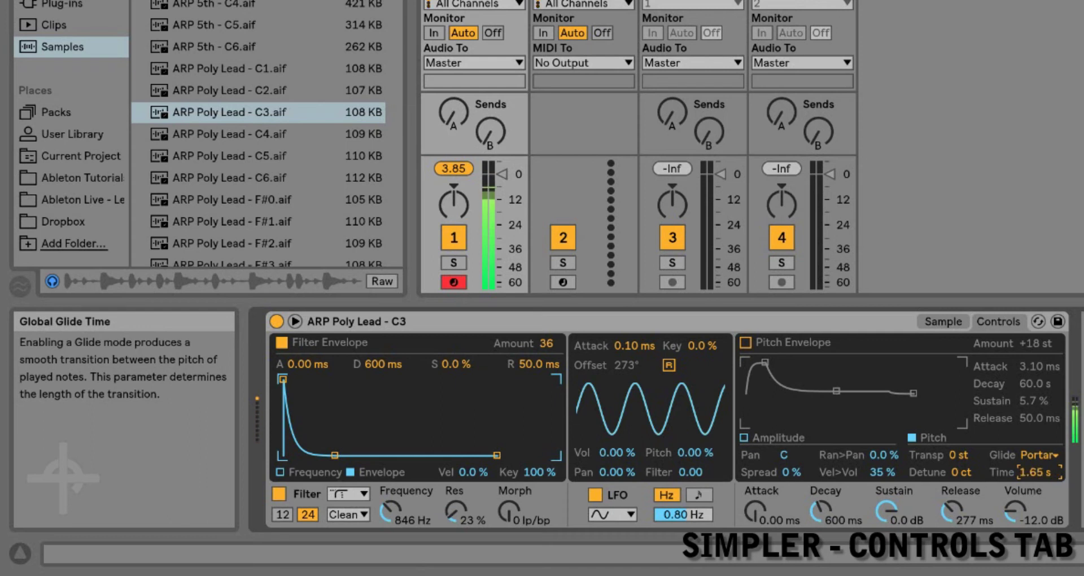
pyautogui.click(1033, 446)
pyautogui.click(1033, 506)
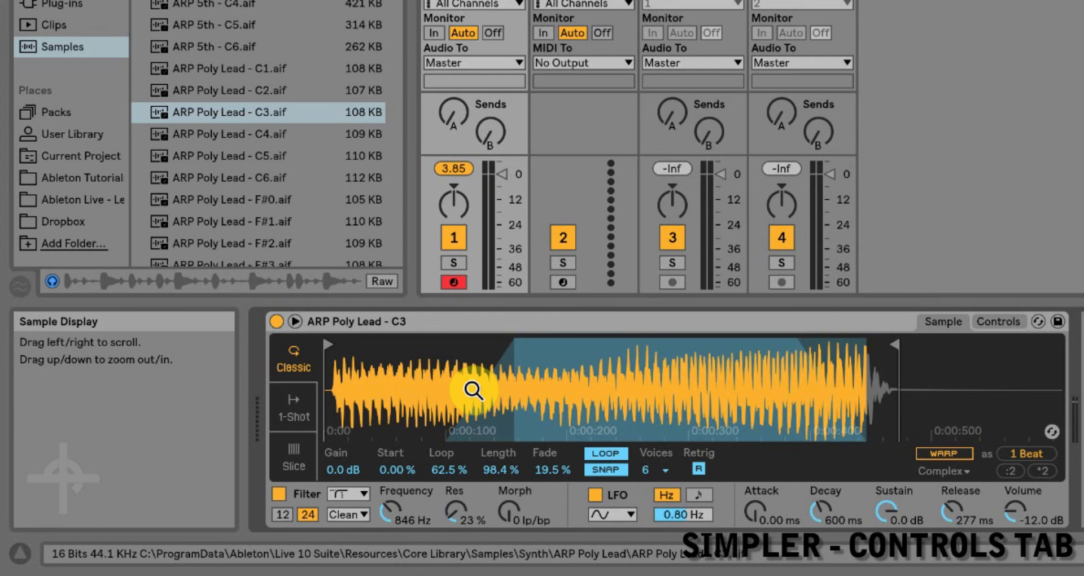
# - MIDI-map the sample's Length to channel/CC 1/6 and its Loop to 1/1 in Absolute mode, and leave MIDI mapping
pyautogui.hotkey('ctrl', 'm')
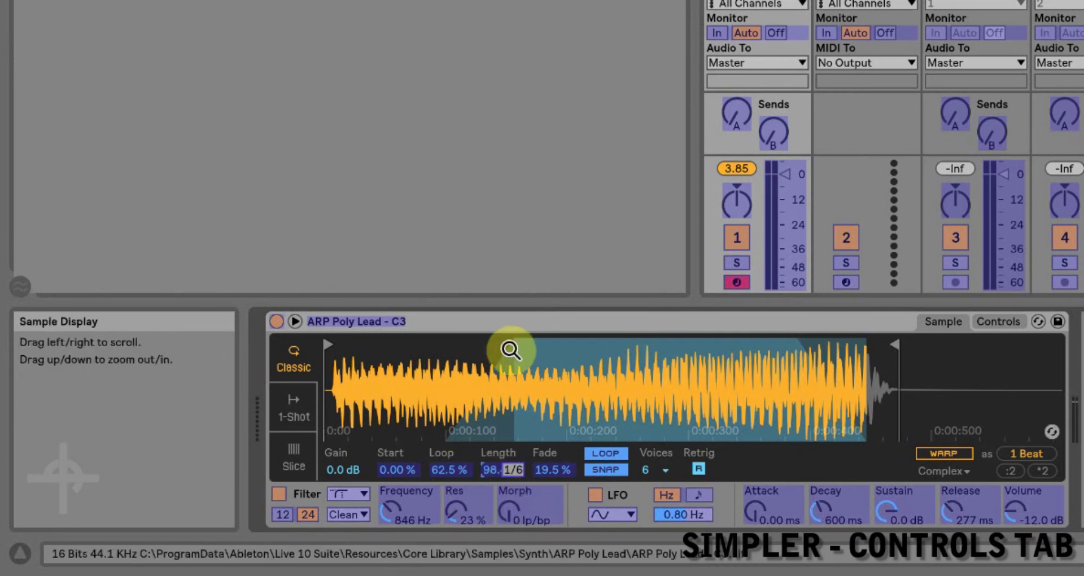
pyautogui.click(456, 462)
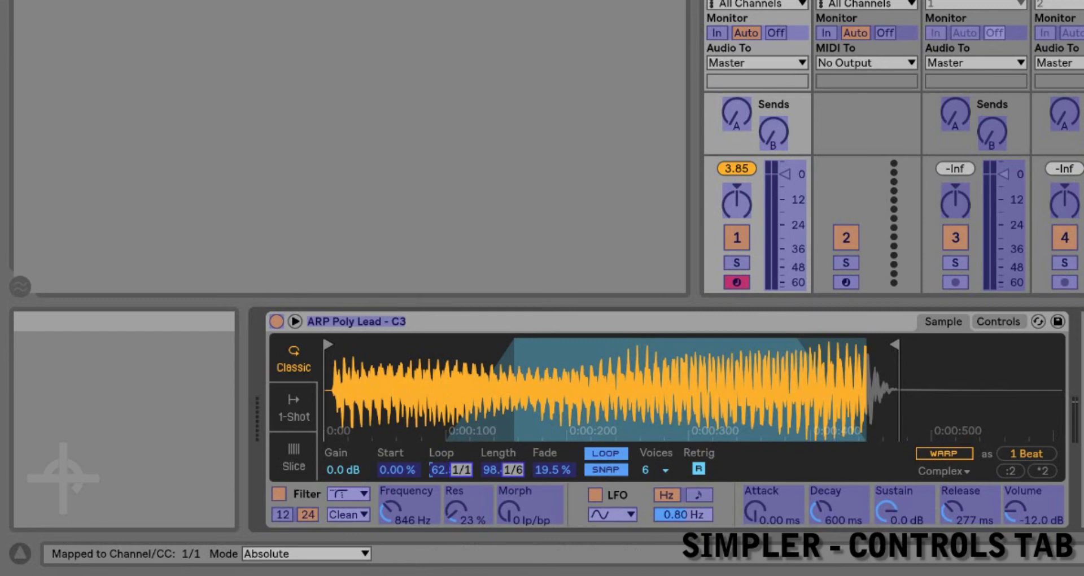
pyautogui.hotkey('ctrl', 'm')
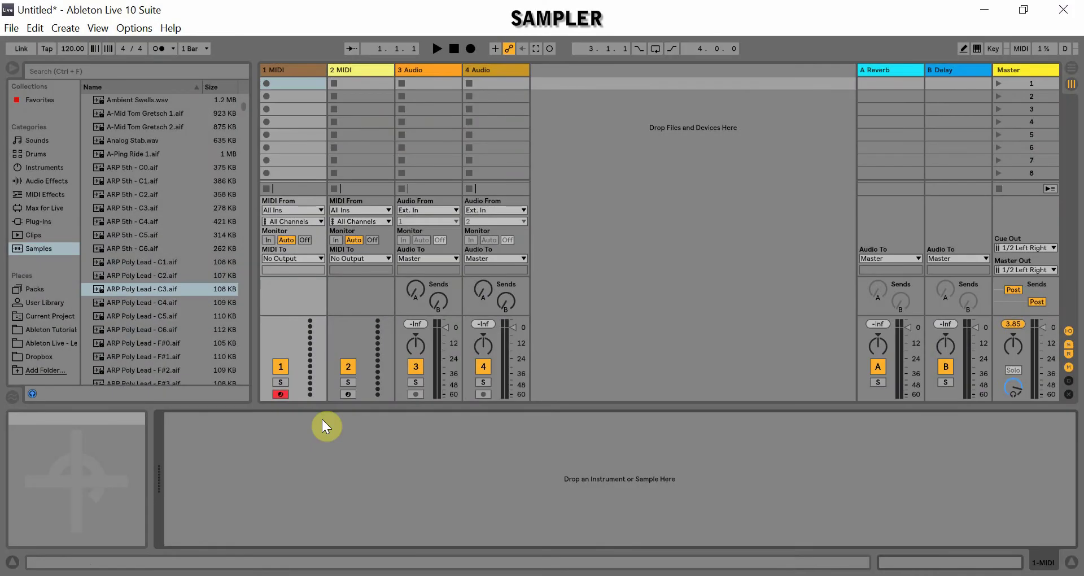
# - Load the Sampler instrument onto the empty first MIDI track
pyautogui.click(32, 167)
pyautogui.click(103, 206)
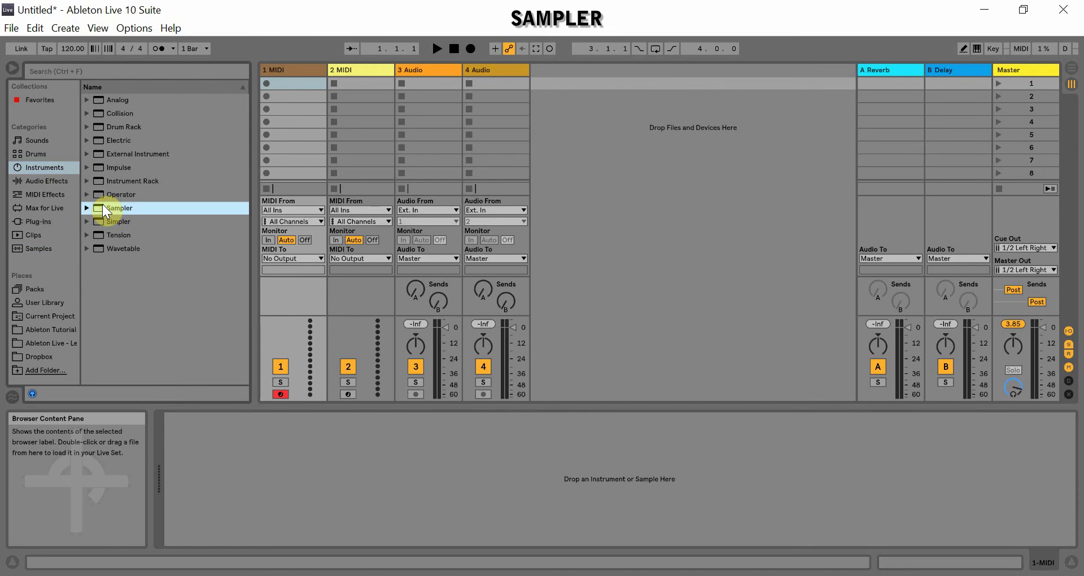
pyautogui.moveTo(103, 207); pyautogui.dragTo(298, 104)
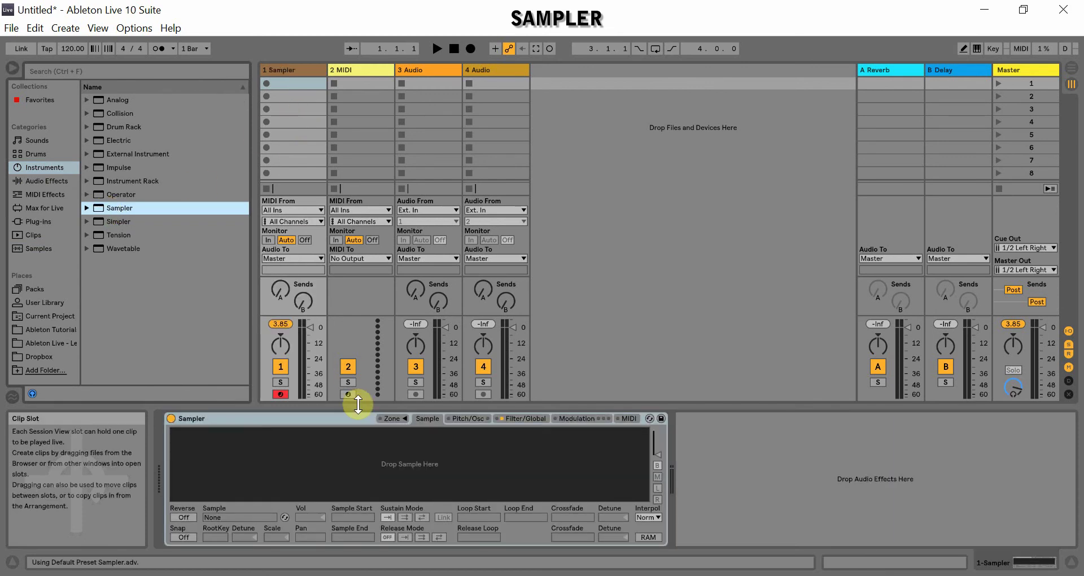
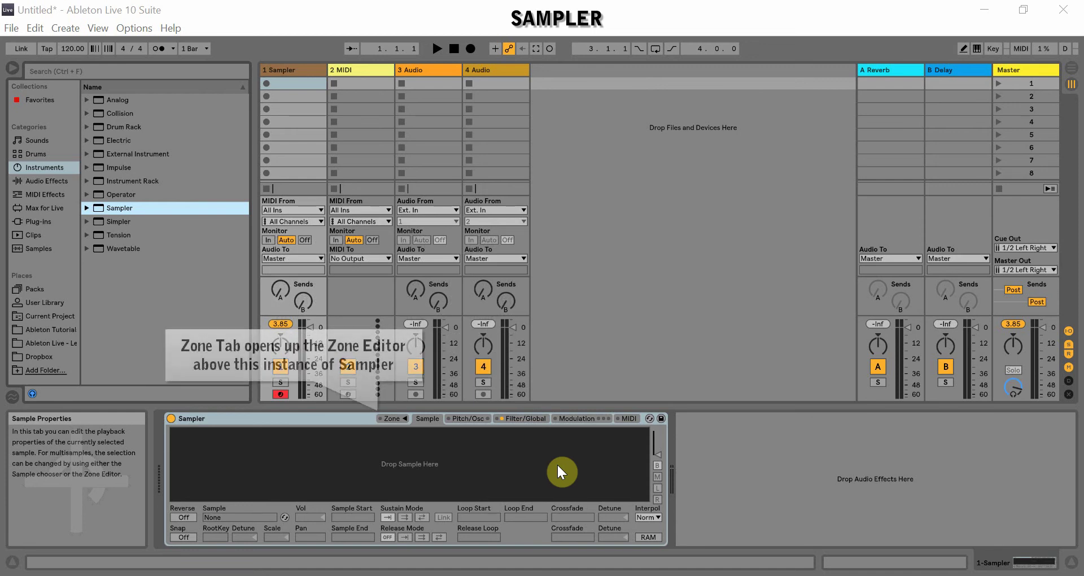
# - Open Sampler's Zone editor and load the samples ARP Poly Lead - C1 through C6 into it together
pyautogui.click(393, 418)
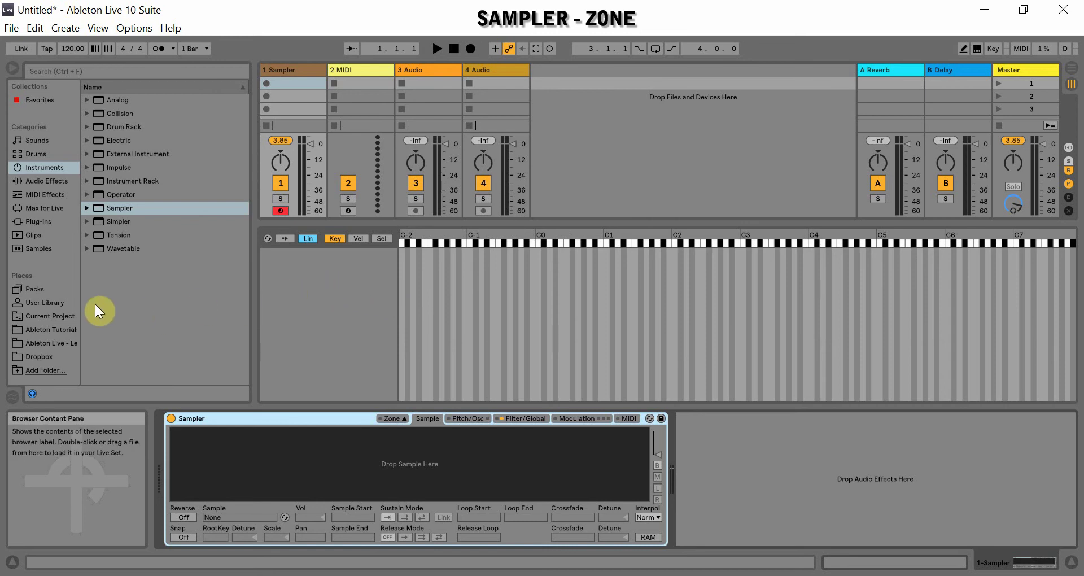
pyautogui.click(44, 248)
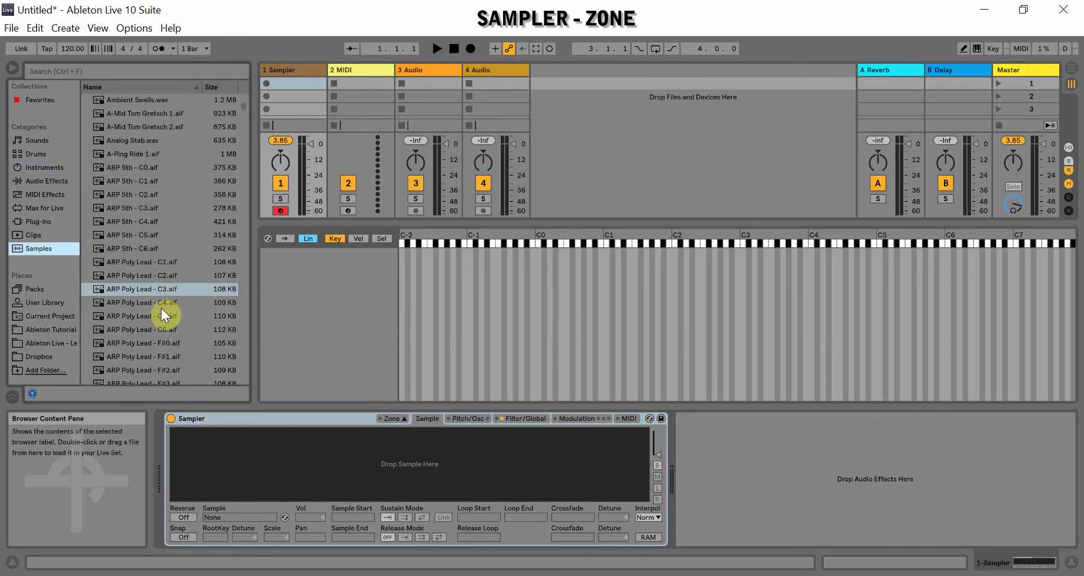
pyautogui.scroll(-2, 164, 313)
pyautogui.click(161, 237)
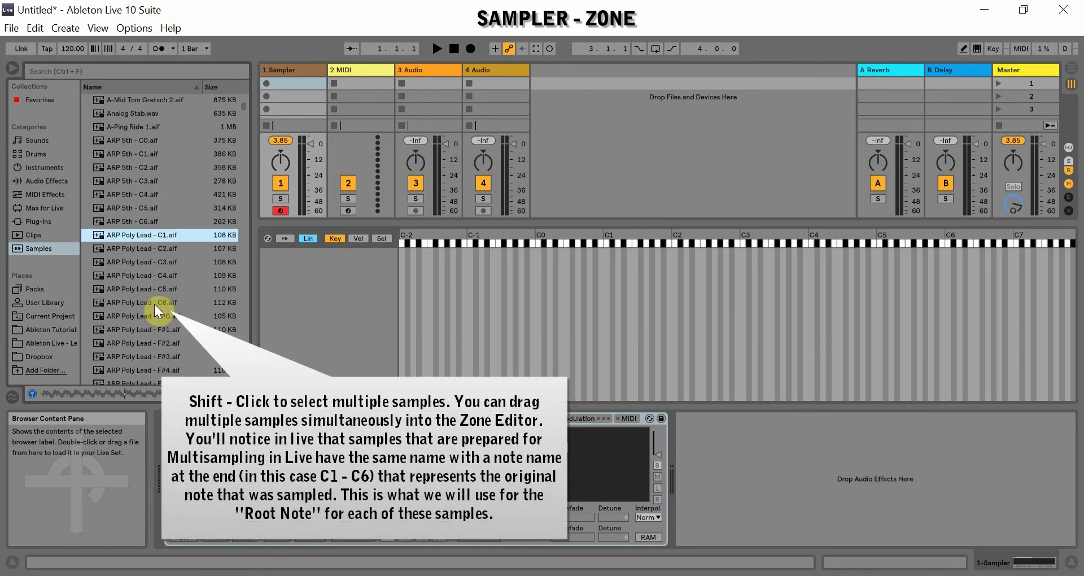
pyautogui.keyDown('shift'); pyautogui.click(151, 303); pyautogui.keyUp('shift')
pyautogui.moveTo(137, 266); pyautogui.dragTo(343, 309)
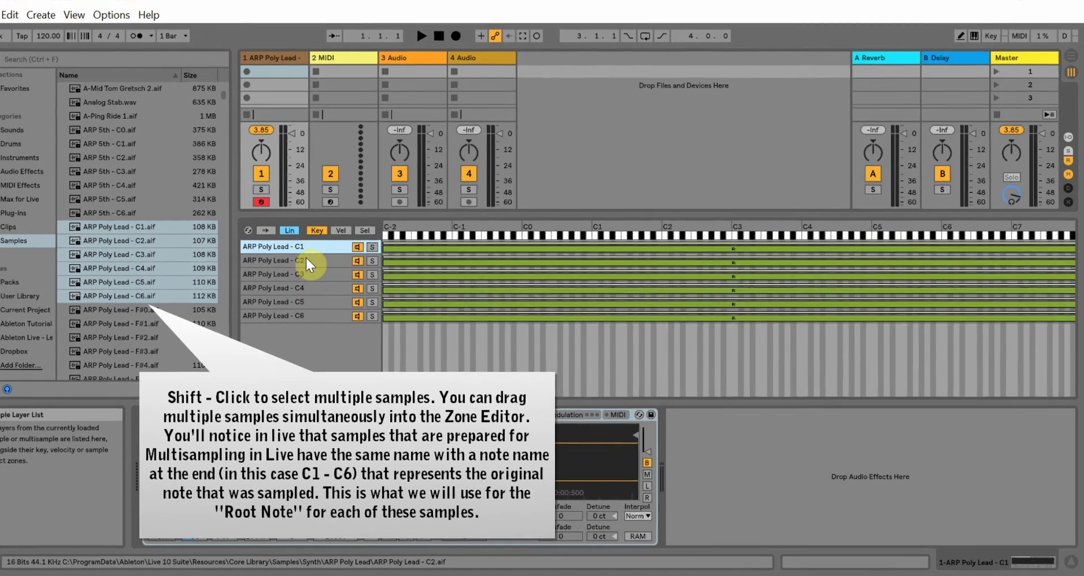
# - Solo the ARP Poly Lead layers from C1 through C6 one after another, ending with no layer soloed
pyautogui.click(324, 267)
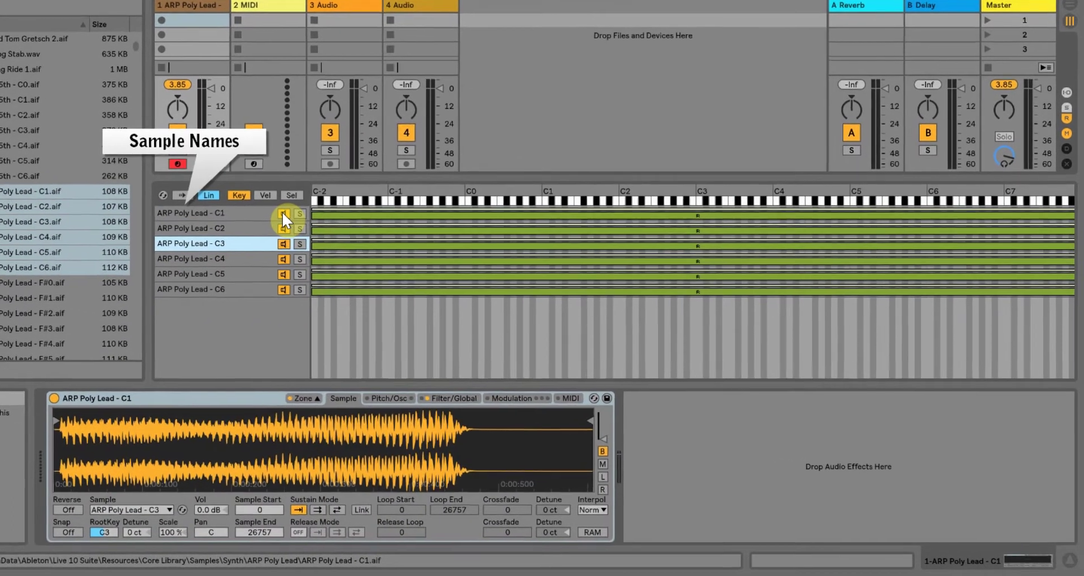
pyautogui.click(333, 237)
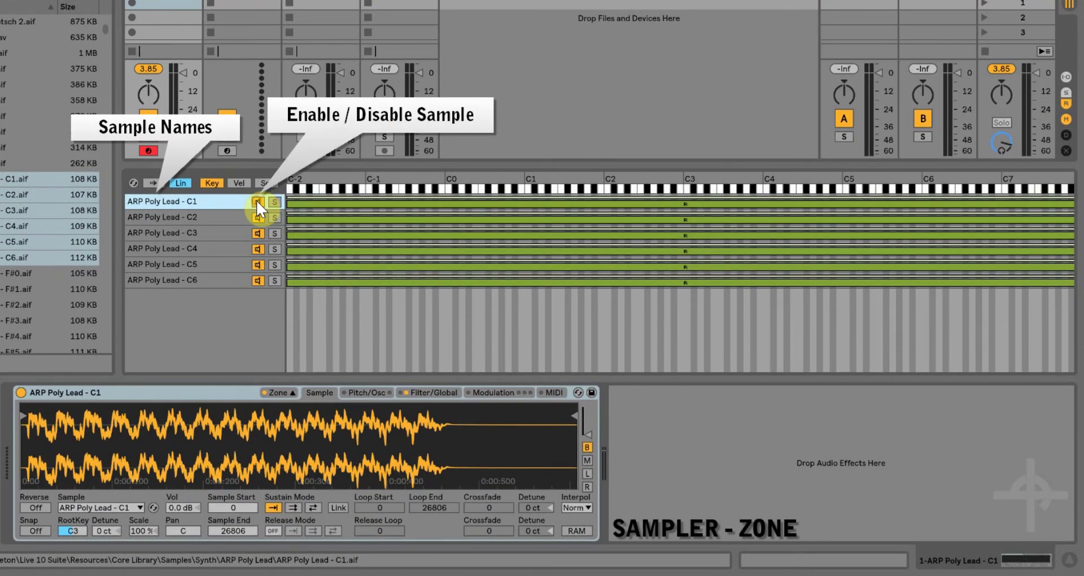
pyautogui.click(276, 201)
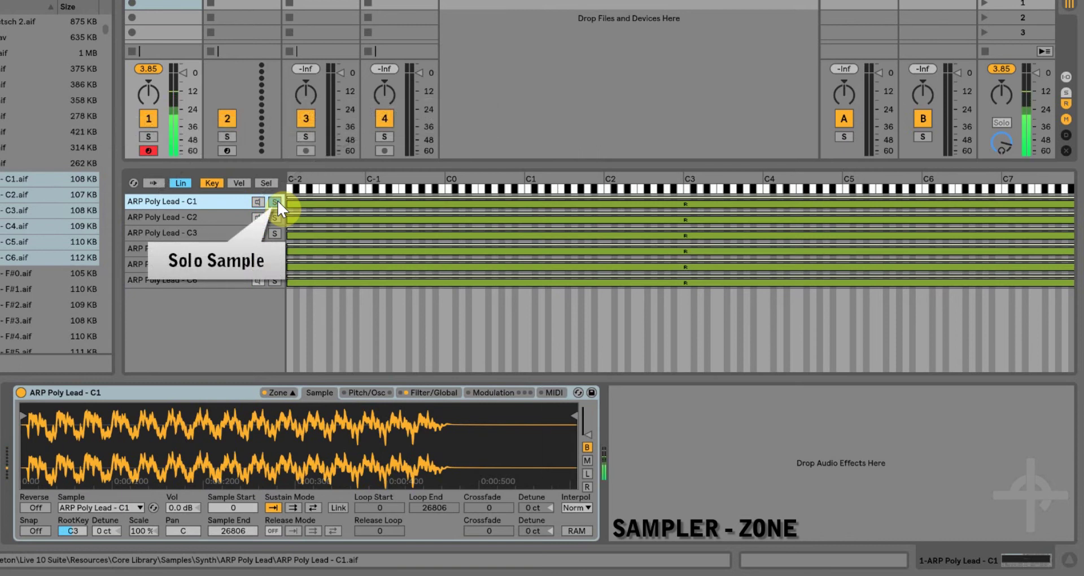
pyautogui.click(276, 222)
pyautogui.click(273, 232)
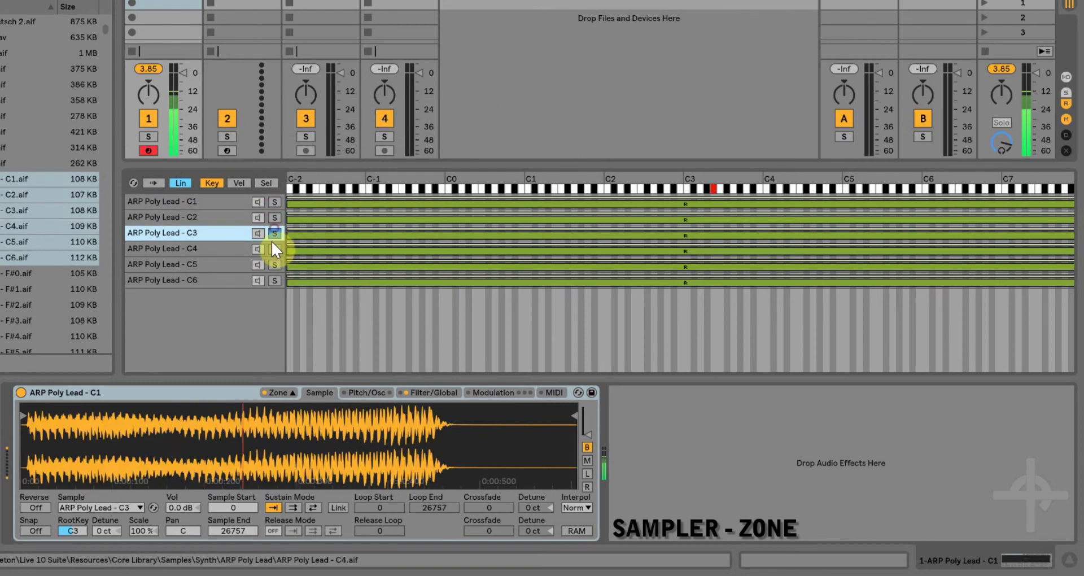
pyautogui.click(270, 249)
pyautogui.click(271, 265)
pyautogui.click(272, 279)
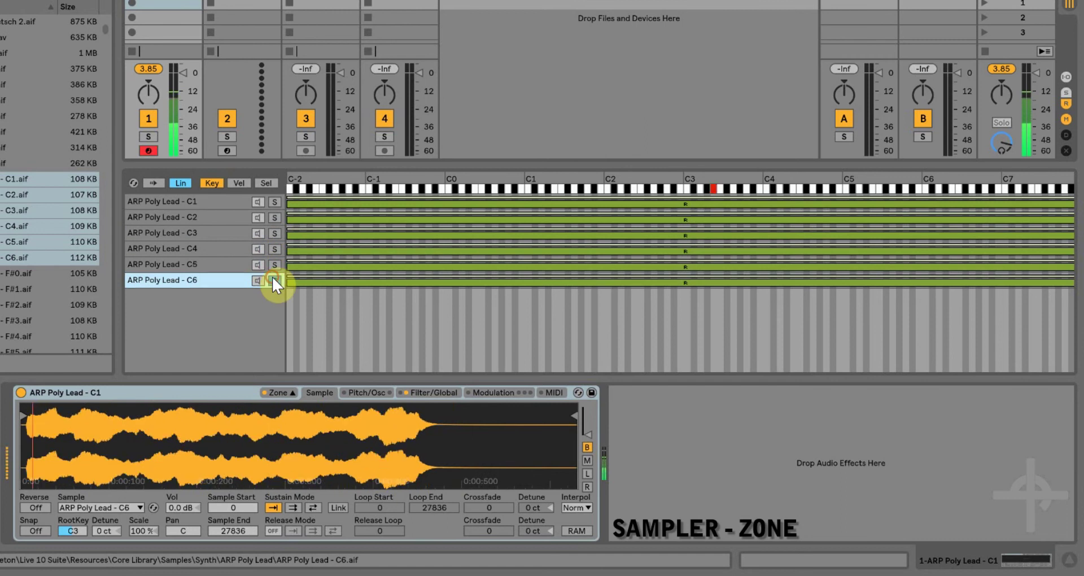
pyautogui.click(275, 280)
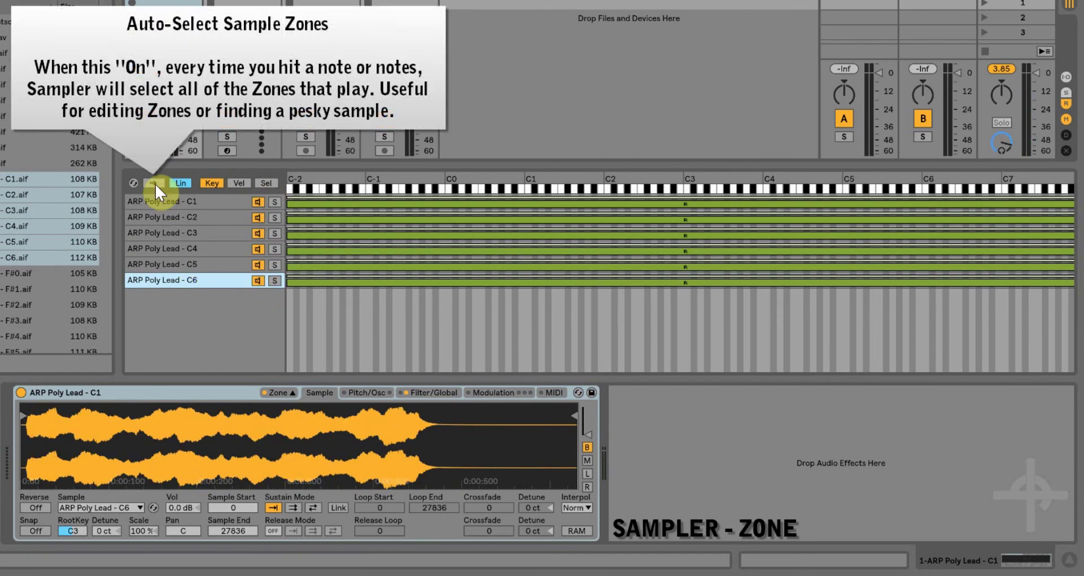
# - Turn on auto-selection of playing sample zones and play a note to select the matching layers
pyautogui.click(154, 184)
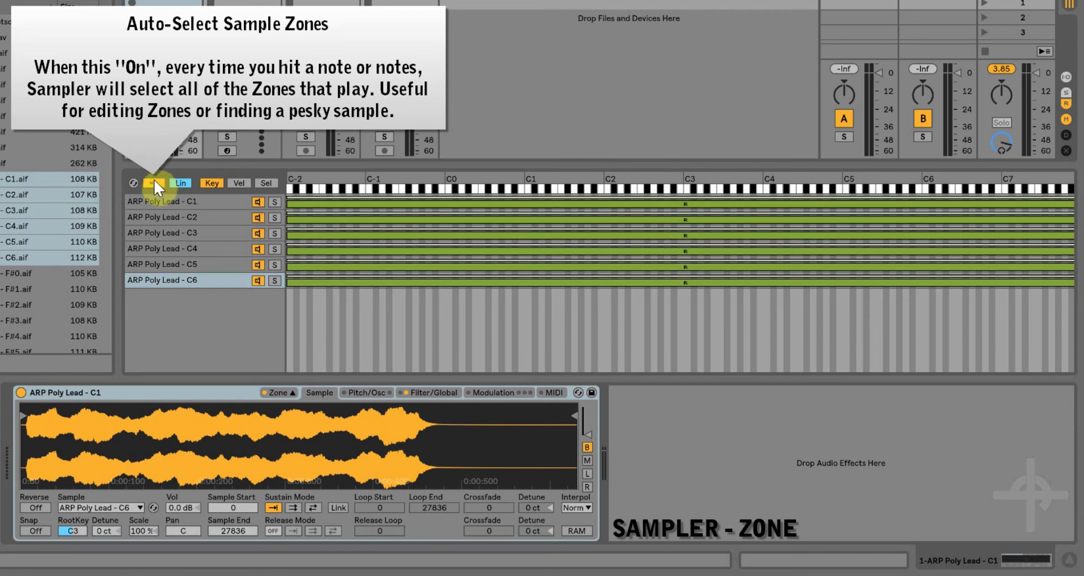
pyautogui.press('f')
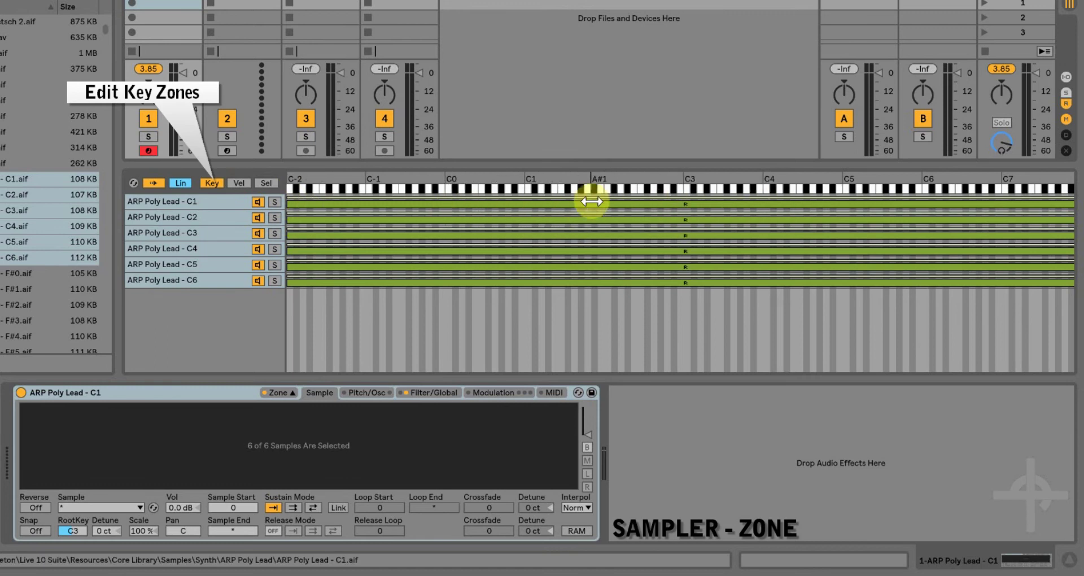
# - View the layers' velocity zones and sample select zones, and return to the key zones
pyautogui.click(239, 179)
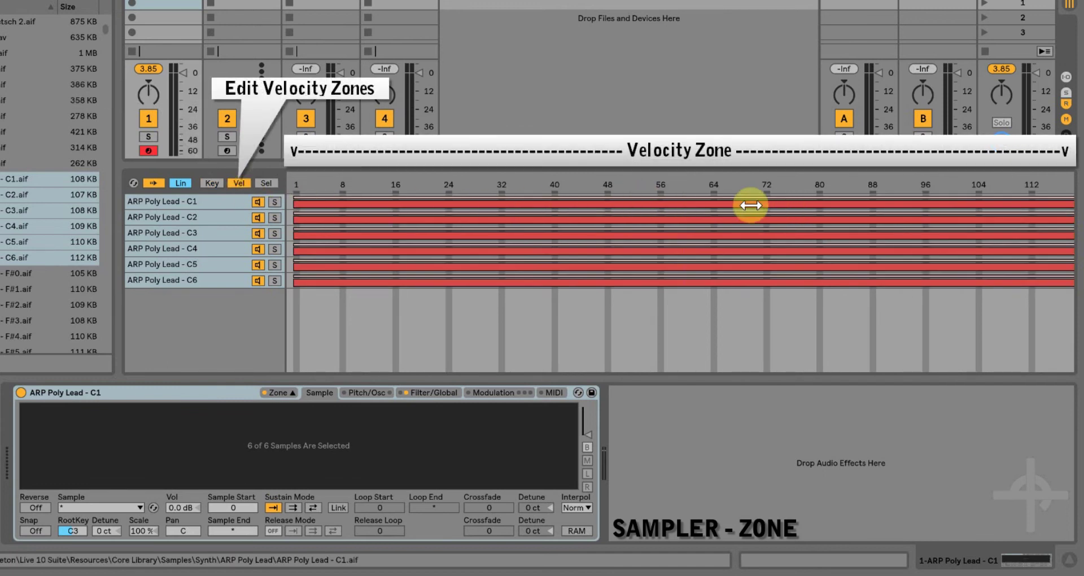
pyautogui.click(274, 183)
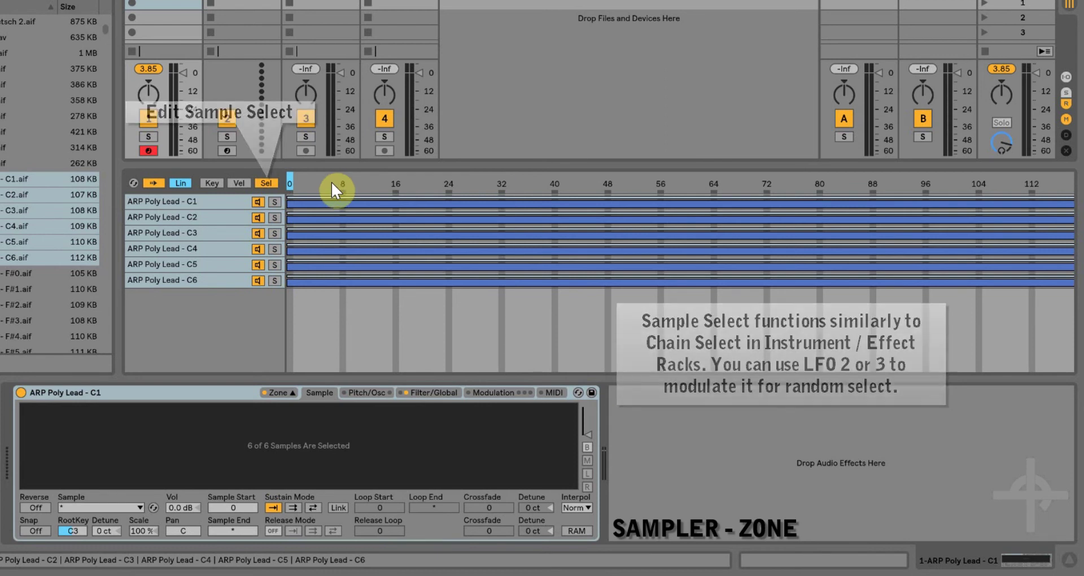
pyautogui.click(215, 183)
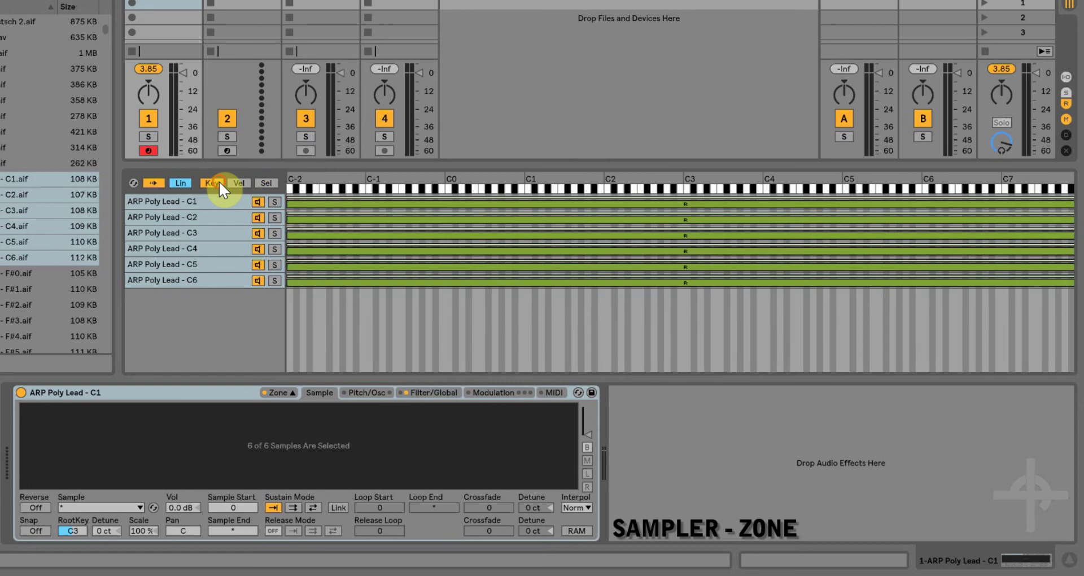
# - Try the Small, Medium and Large scales for the Zone editor and return it to Medium
pyautogui.rightClick(498, 179)
pyautogui.click(517, 220)
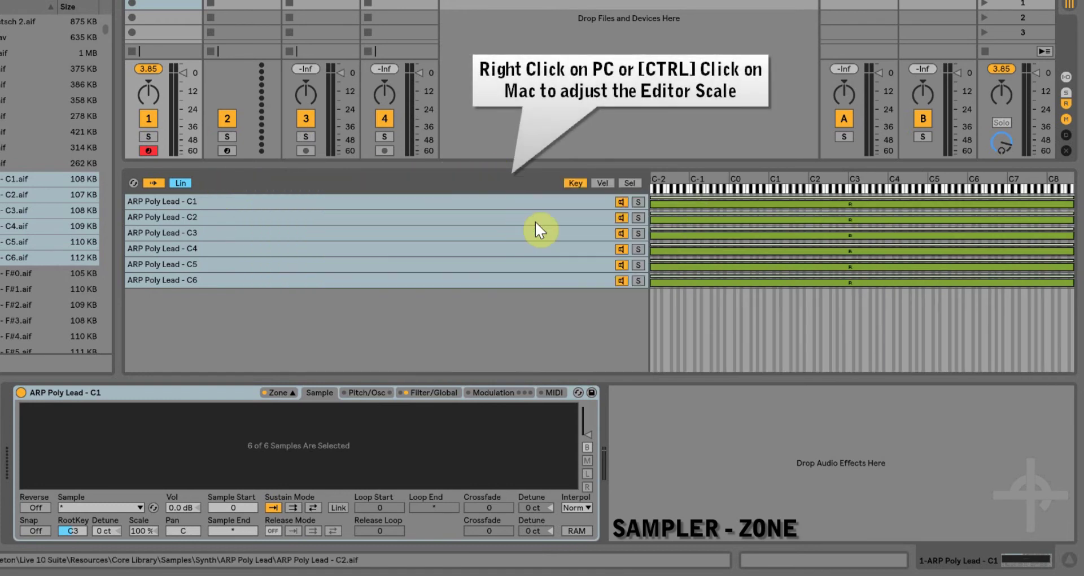
pyautogui.rightClick(773, 180)
pyautogui.click(785, 235)
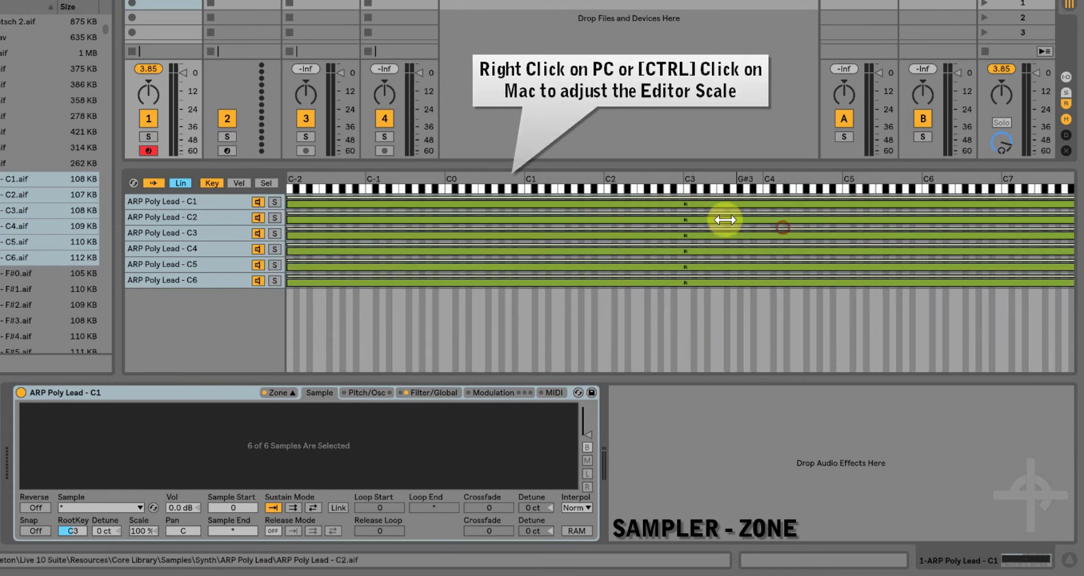
pyautogui.rightClick(614, 180)
pyautogui.click(639, 247)
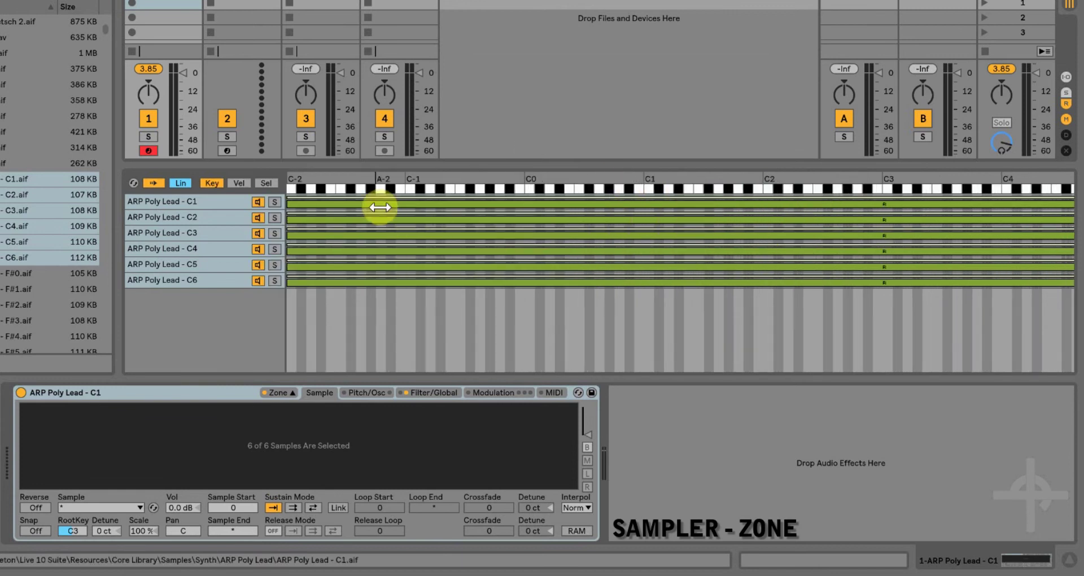
pyautogui.rightClick(591, 181)
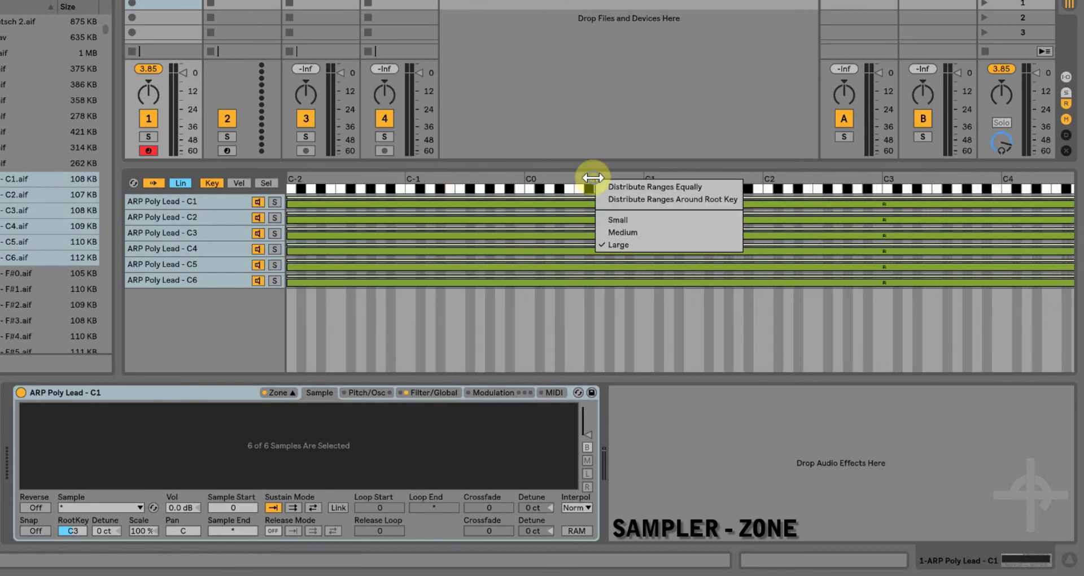
pyautogui.click(625, 234)
pyautogui.moveTo(435, 180); pyautogui.dragTo(592, 192)
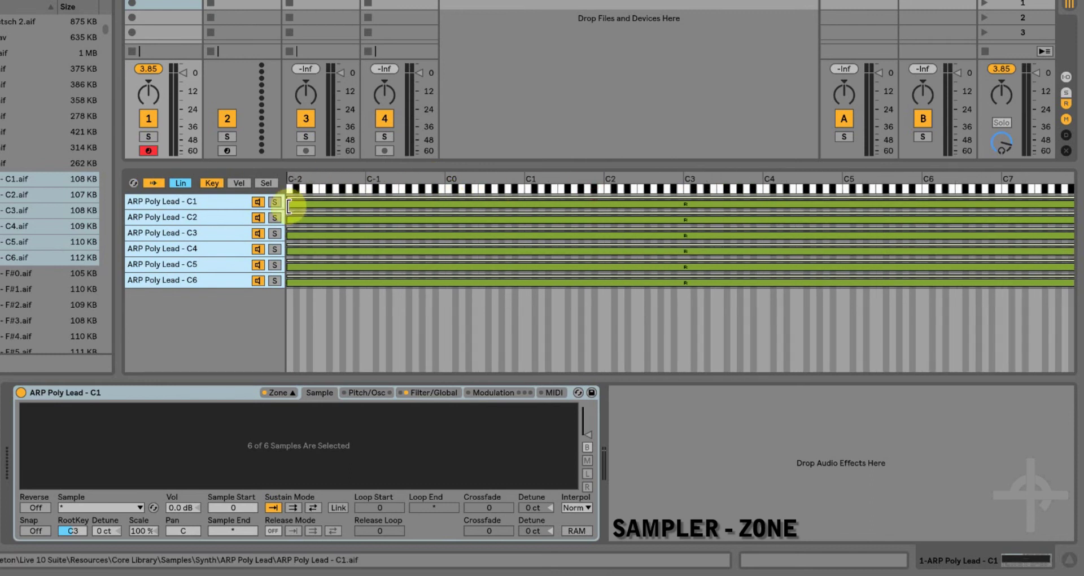
# - Limit the C1 layer's key zone to C2 through about E3 and audition the layer with solo on and off
pyautogui.moveTo(289, 207); pyautogui.dragTo(249, 210)
pyautogui.click(215, 203)
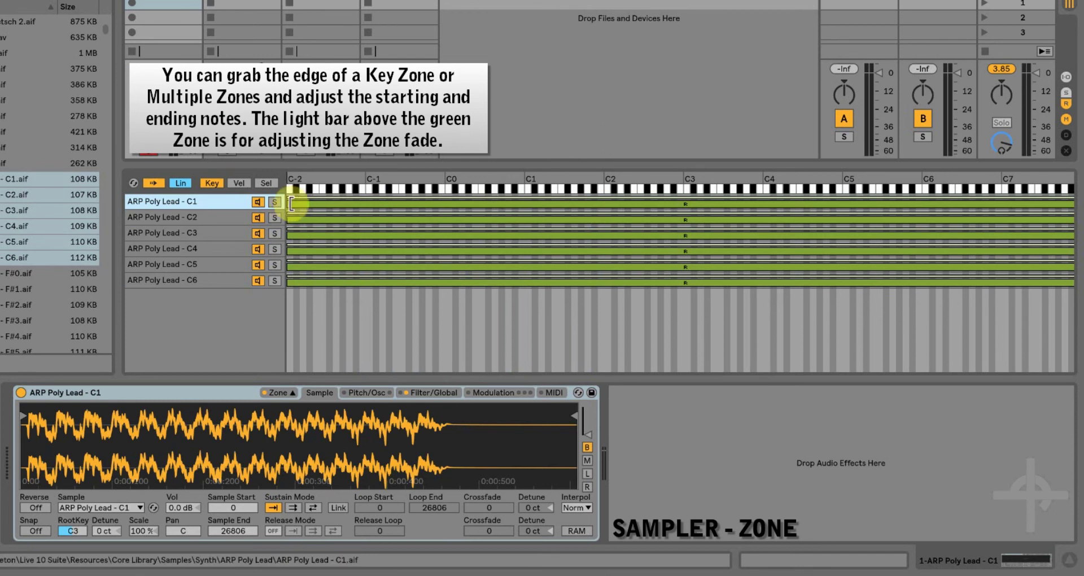
pyautogui.moveTo(287, 205); pyautogui.dragTo(604, 207)
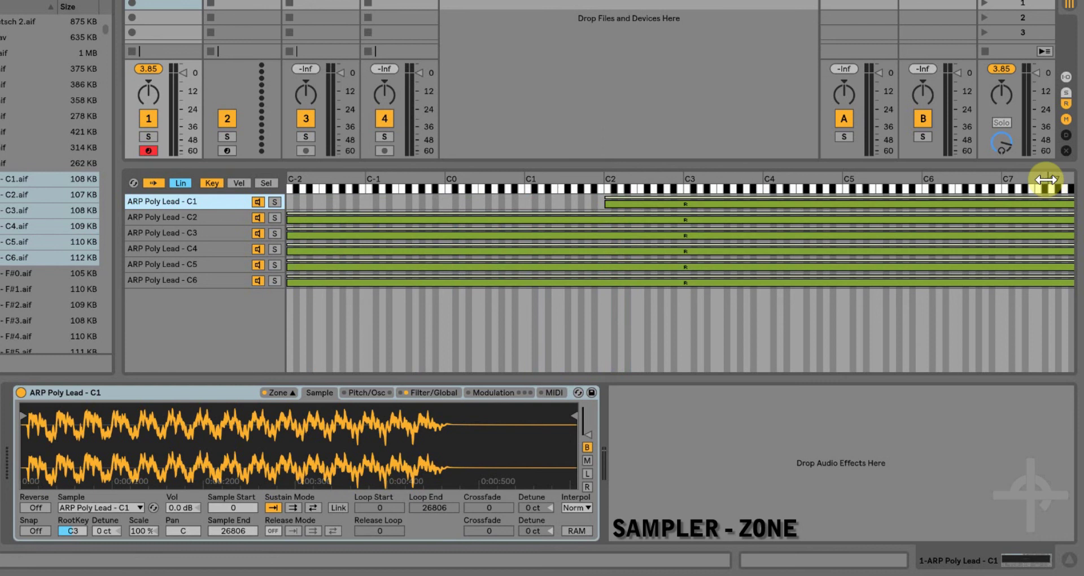
pyautogui.moveTo(1066, 204); pyautogui.dragTo(710, 212)
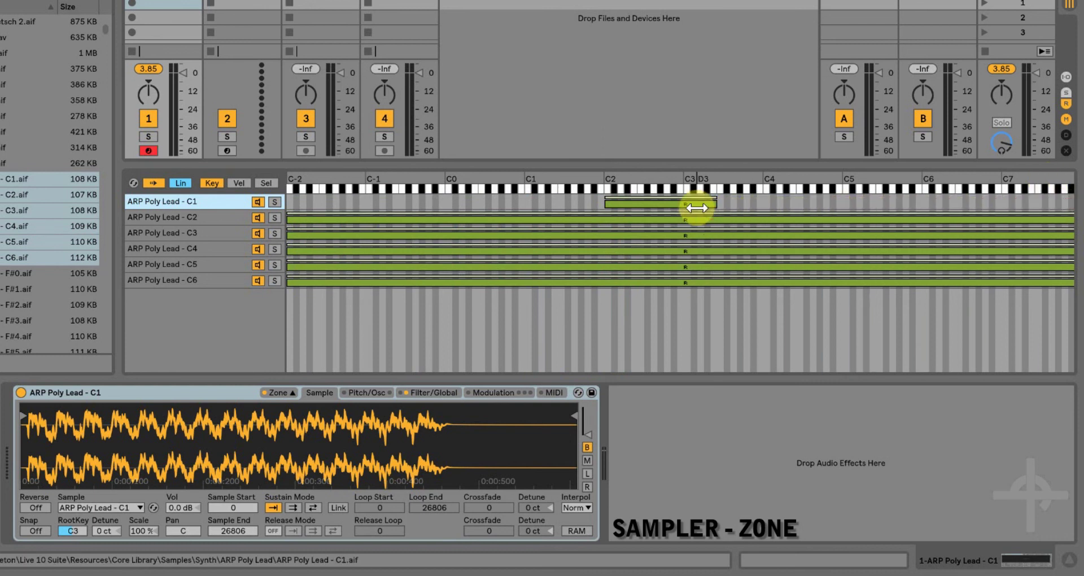
pyautogui.click(275, 202)
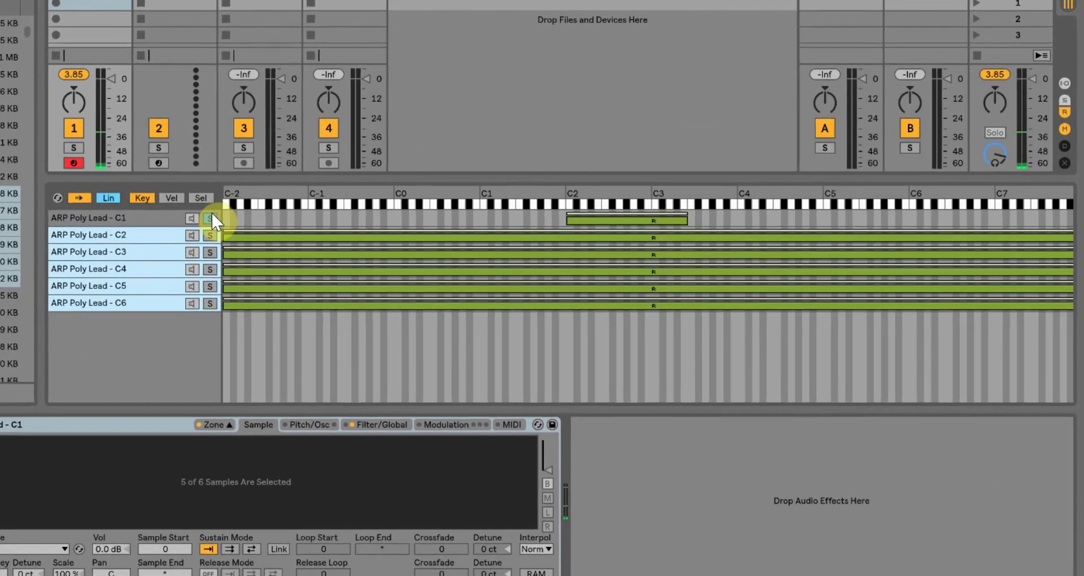
pyautogui.click(275, 197)
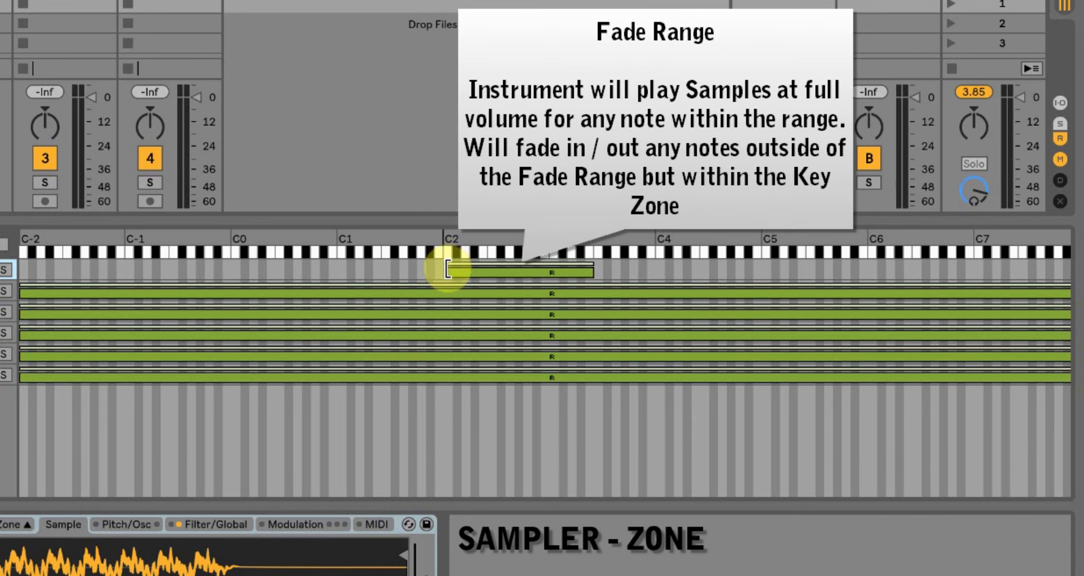
# - Narrow the C1 layer's fade range inward from both ends of its key zone and solo the layer
pyautogui.click(449, 262)
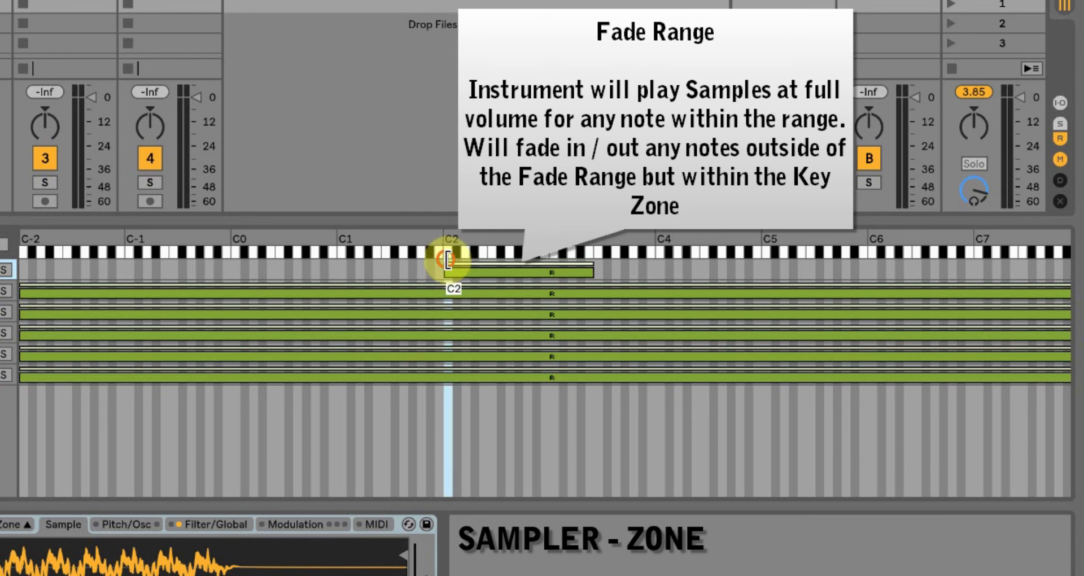
pyautogui.moveTo(449, 261); pyautogui.dragTo(496, 260)
pyautogui.moveTo(587, 261)
pyautogui.mouseDown()
pyautogui.moveTo(539, 262)
pyautogui.moveTo(579, 276)
pyautogui.mouseUp()
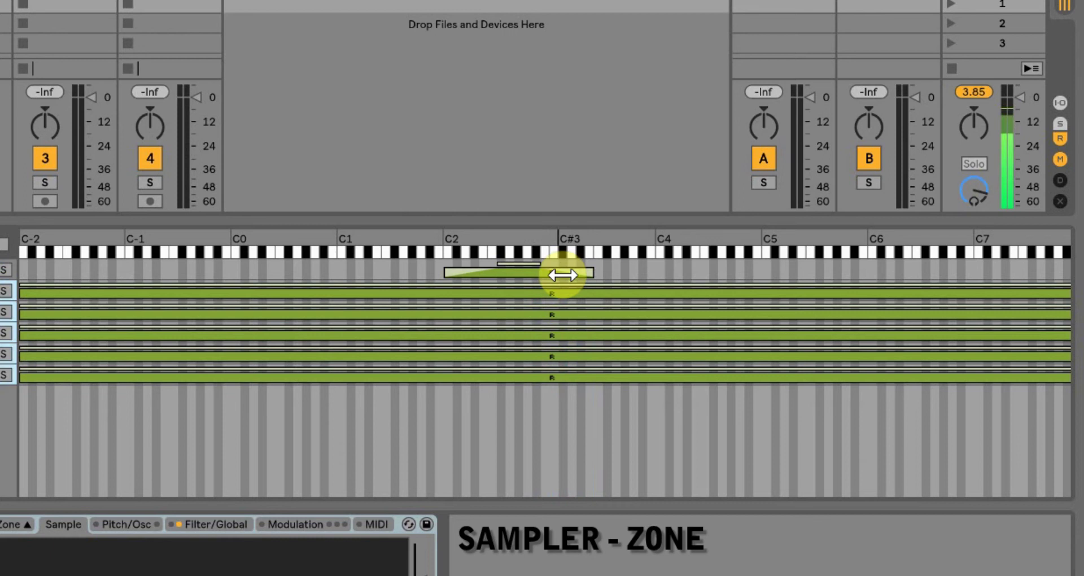
pyautogui.click(3, 270)
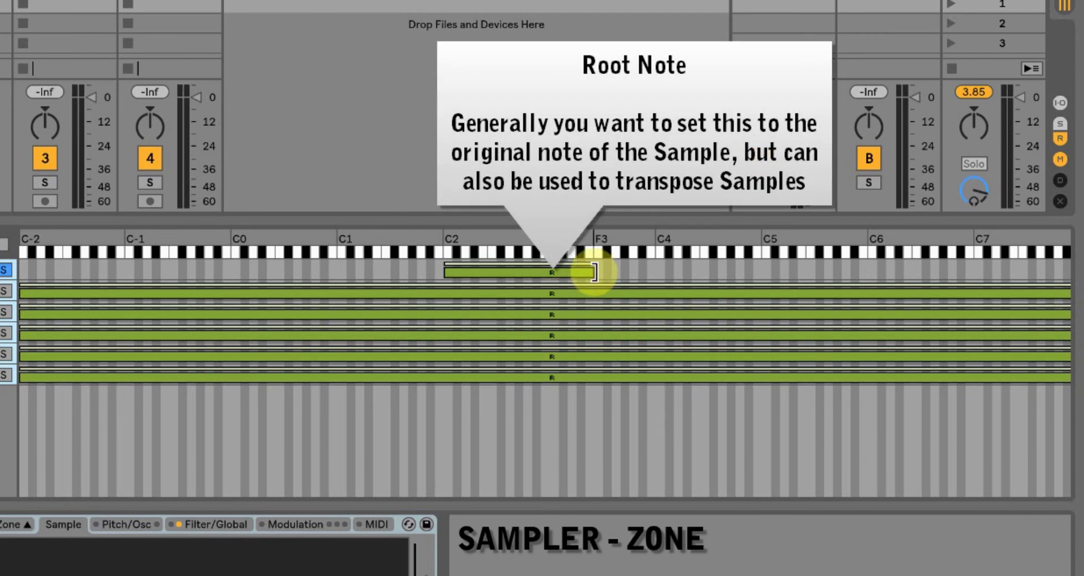
pyautogui.moveTo(594, 272); pyautogui.dragTo(585, 271)
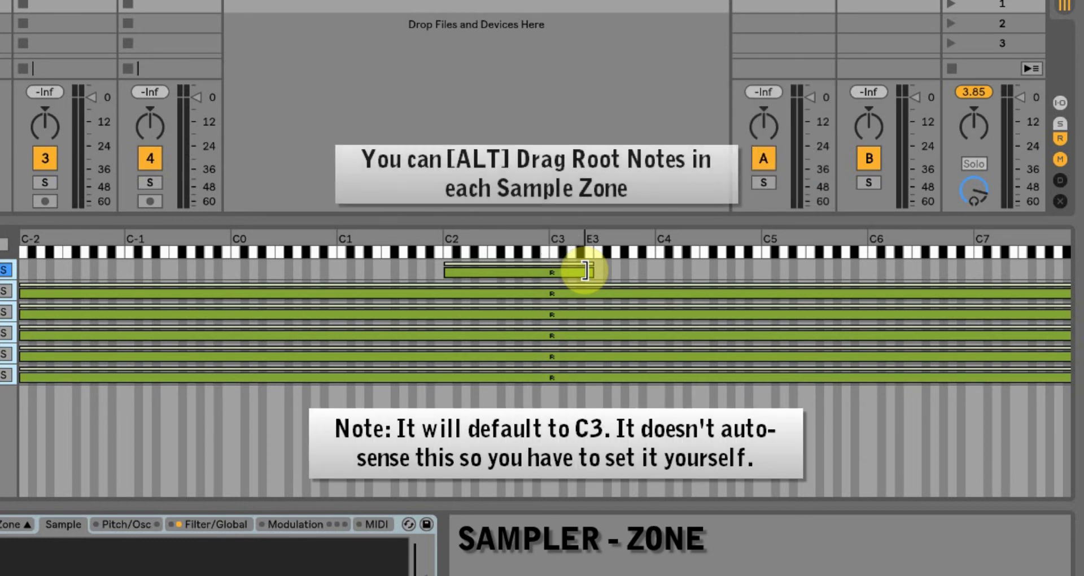
pyautogui.moveTo(585, 271); pyautogui.dragTo(551, 283)
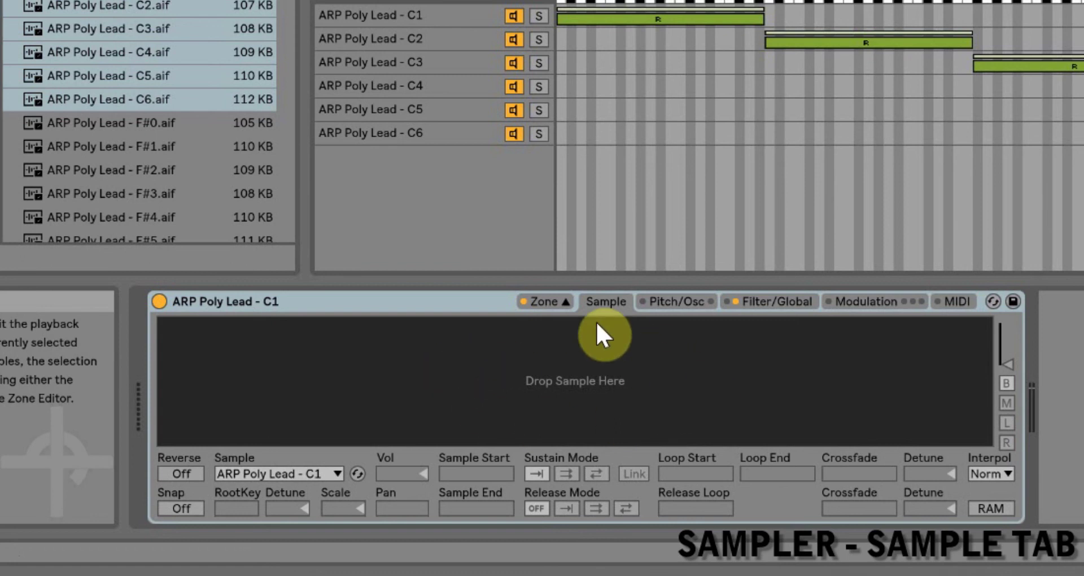
# - Examine the C1 sample's waveform in mono, left and right channel display, ending on mono, and try its vertical zoom
pyautogui.click(411, 15)
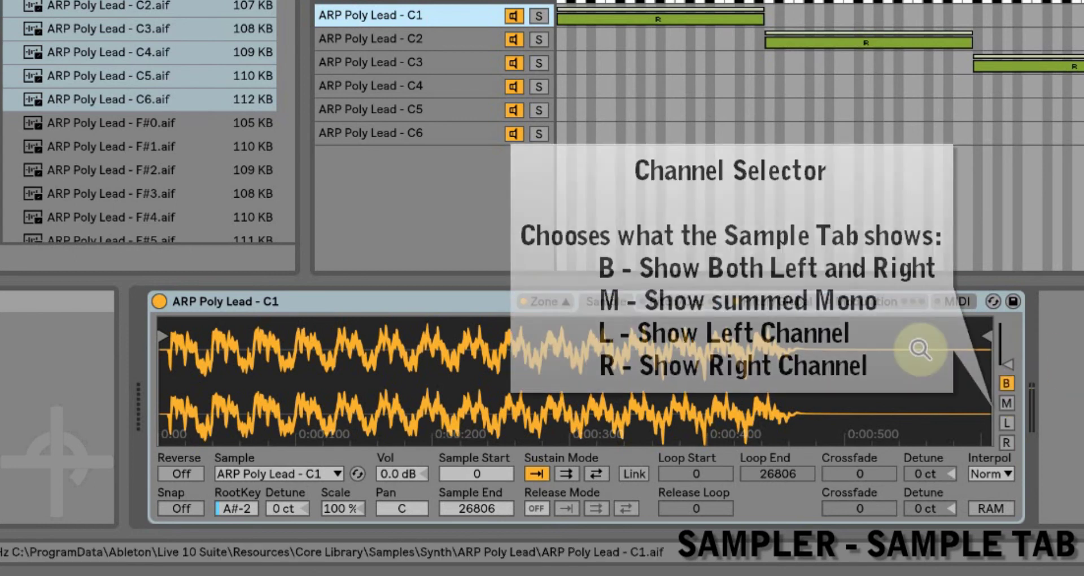
pyautogui.click(1008, 400)
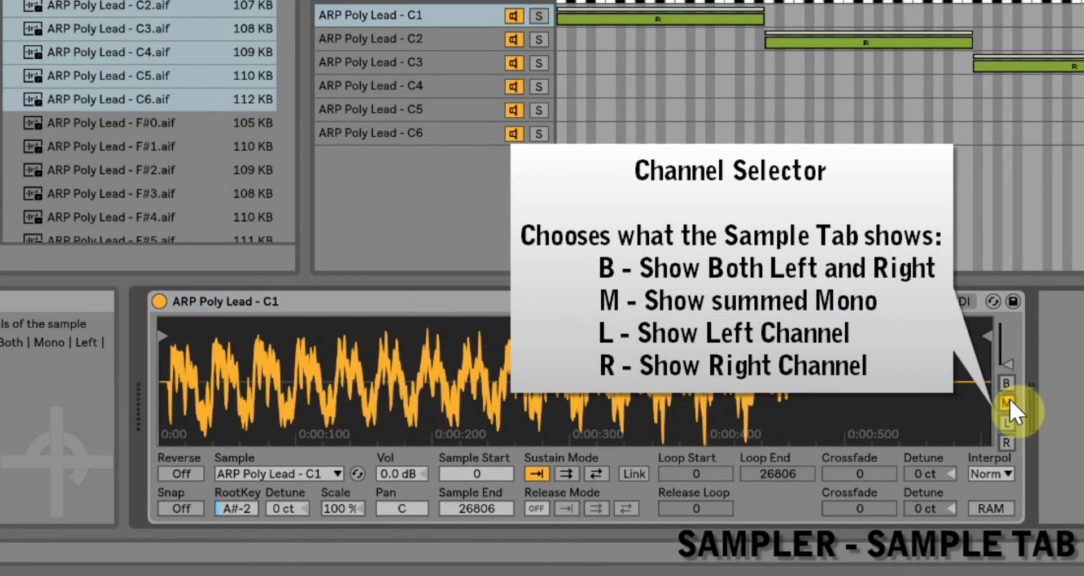
pyautogui.click(1006, 422)
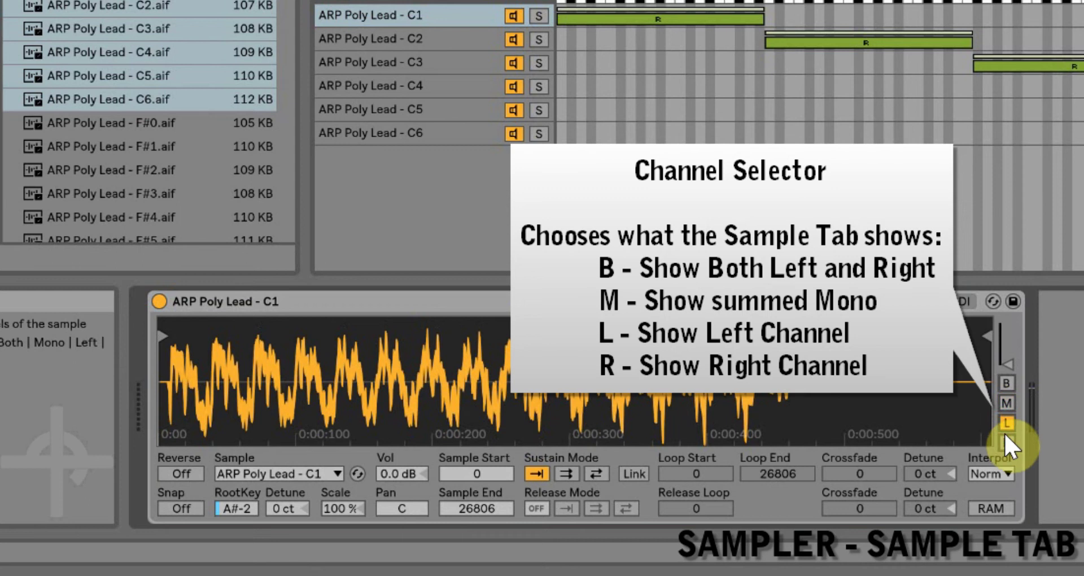
pyautogui.click(1005, 440)
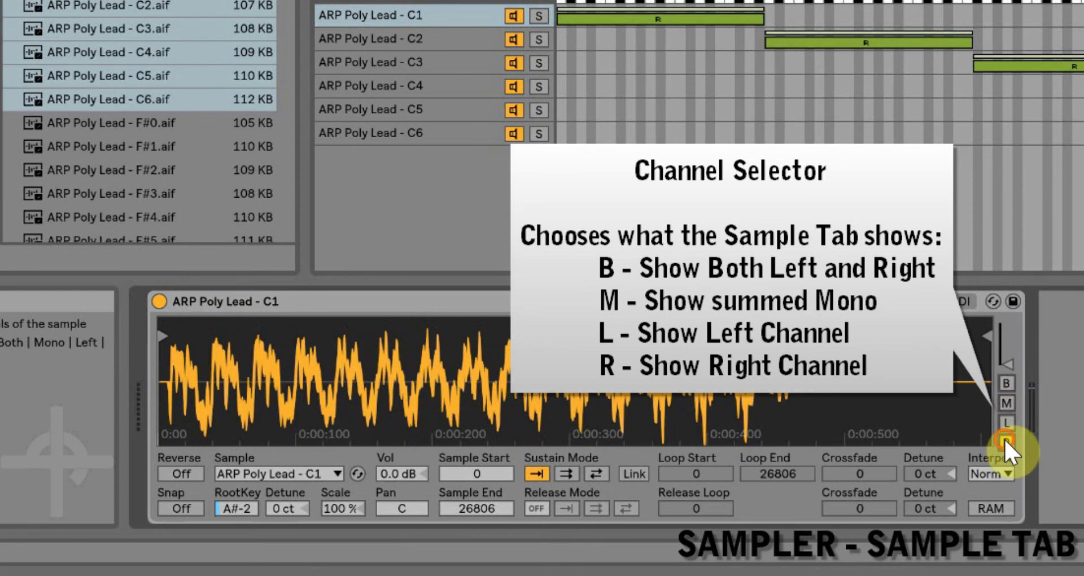
pyautogui.click(1005, 400)
pyautogui.moveTo(1008, 364)
pyautogui.mouseDown()
pyautogui.moveTo(1007, 355)
pyautogui.moveTo(1007, 365)
pyautogui.mouseUp()
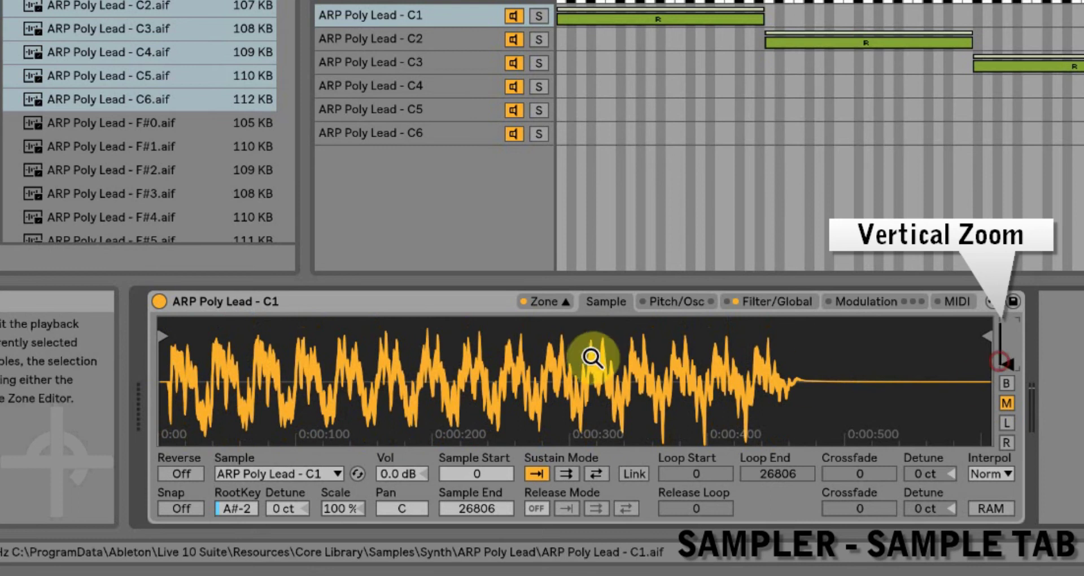
# - Inspect the C1 waveform, select all six sample layers to view their shared settings, and reselect only the C1 layer
pyautogui.moveTo(589, 372)
pyautogui.mouseDown()
pyautogui.moveTo(590, 418)
pyautogui.moveTo(589, 361)
pyautogui.mouseUp()
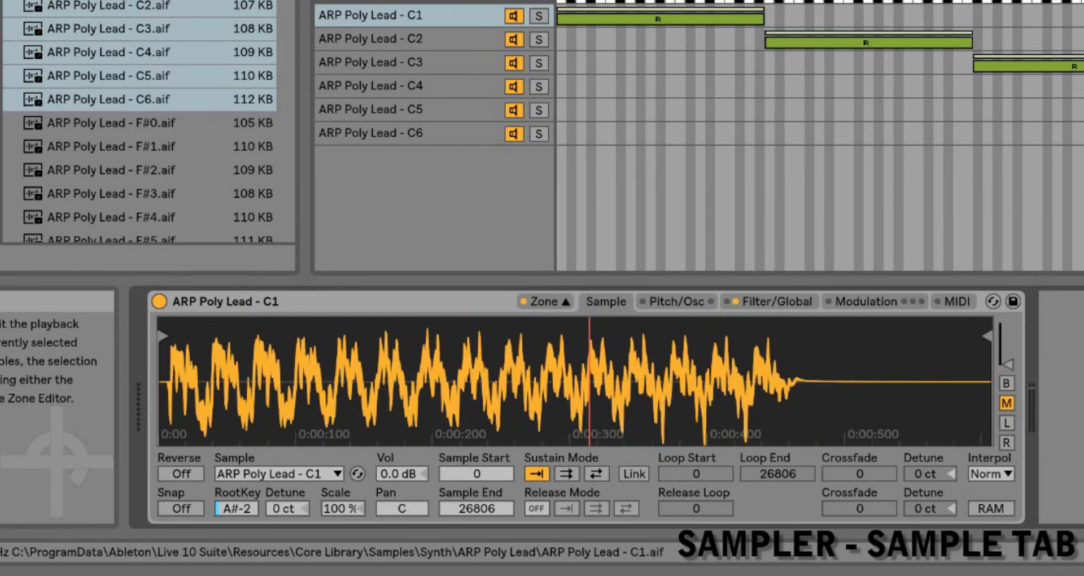
pyautogui.click(419, 367)
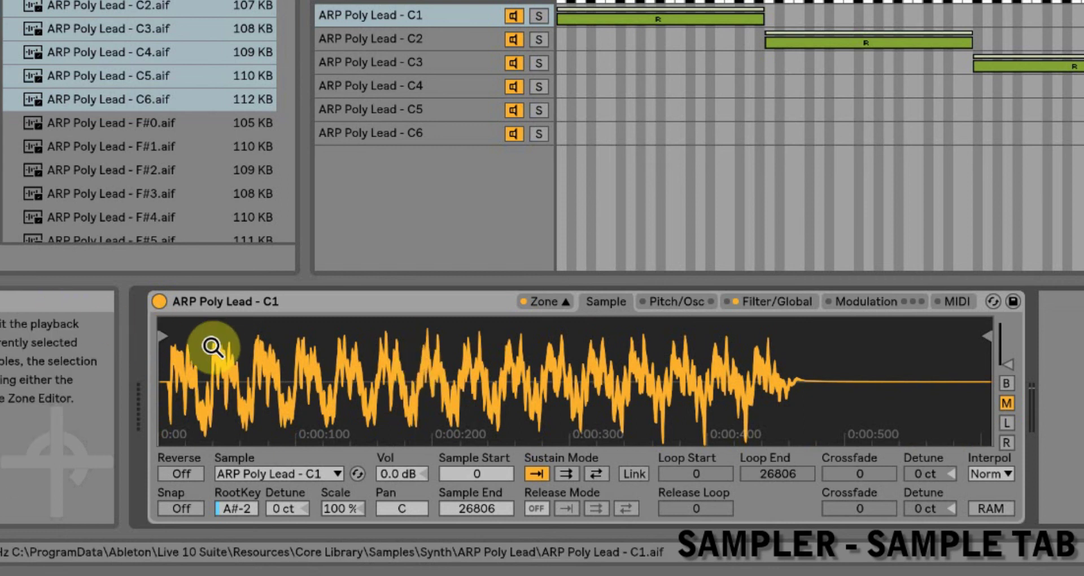
pyautogui.keyDown('shift'); pyautogui.click(404, 133); pyautogui.keyUp('shift')
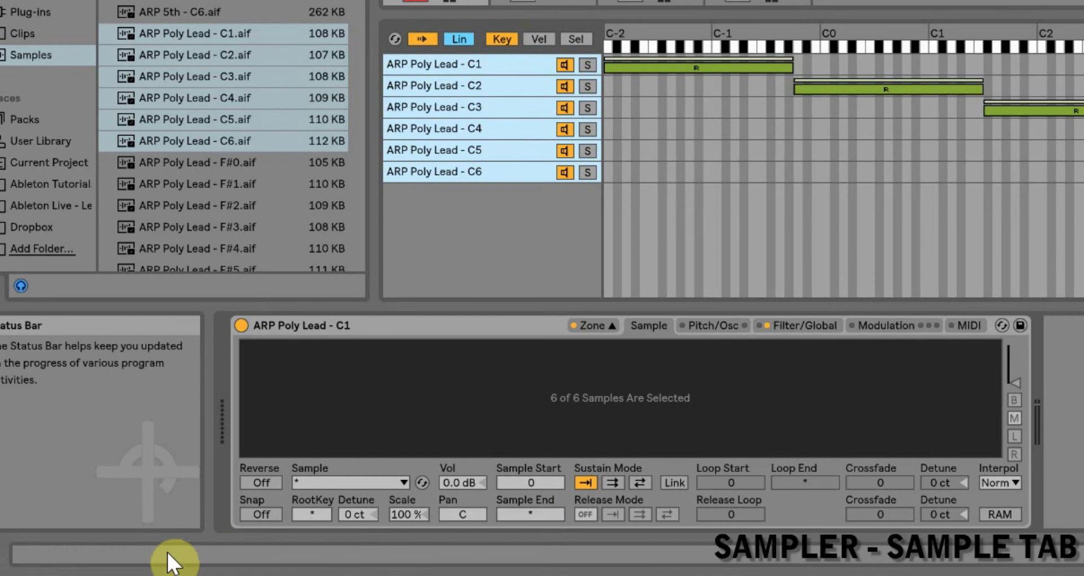
pyautogui.click(514, 511)
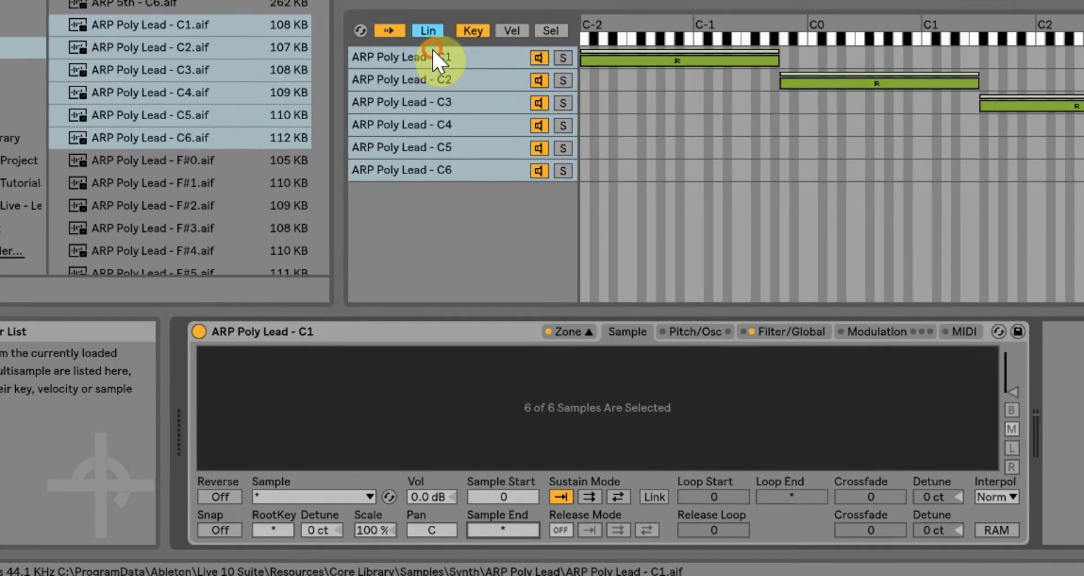
pyautogui.click(433, 52)
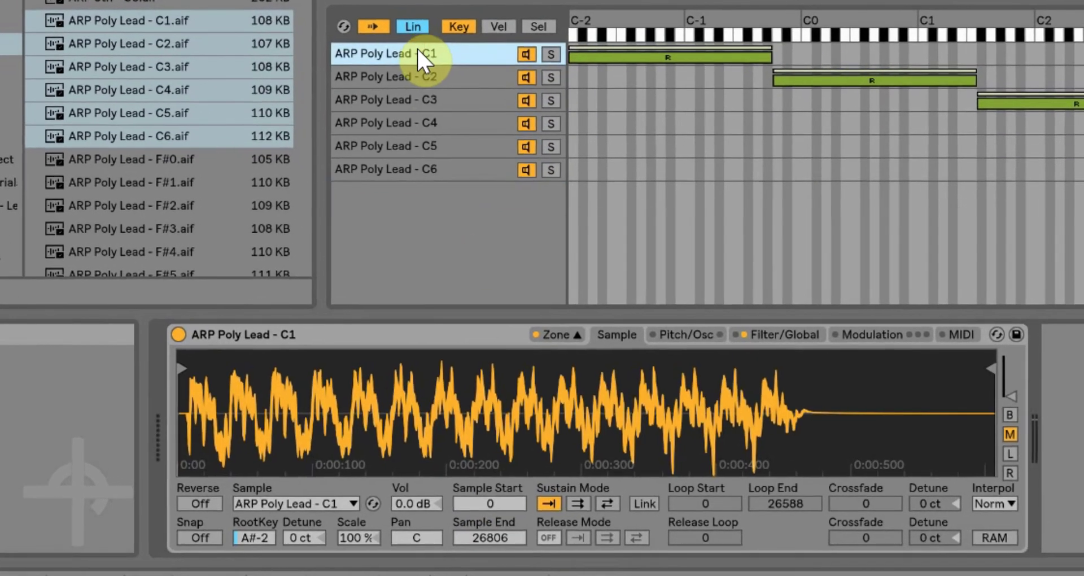
# - View the ARP Poly Lead - C3 sample through Sampler's sample chooser and return to ARP Poly Lead - C1
pyautogui.click(280, 509)
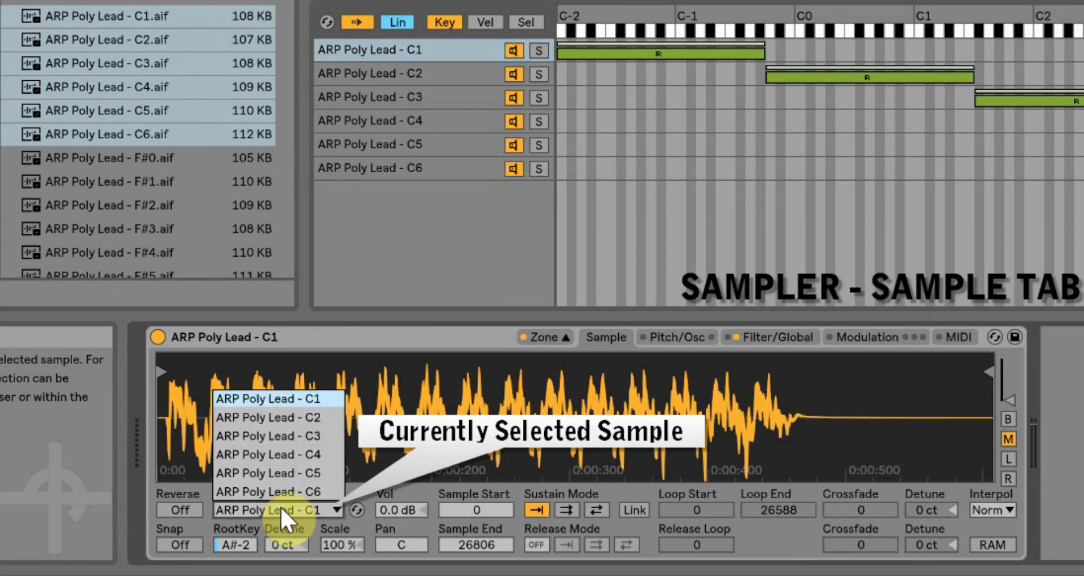
pyautogui.click(282, 435)
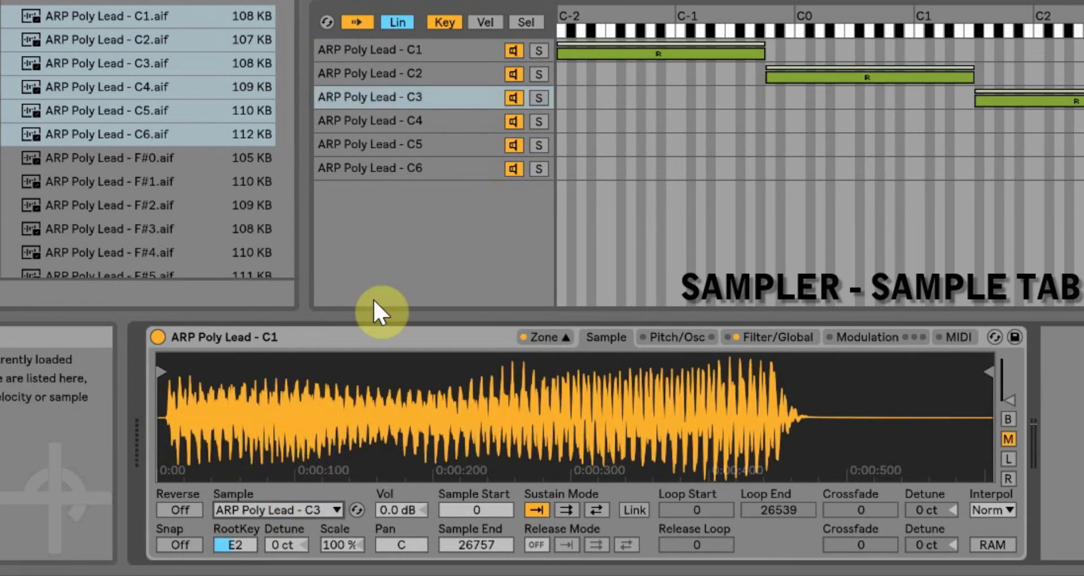
pyautogui.click(326, 505)
pyautogui.click(310, 402)
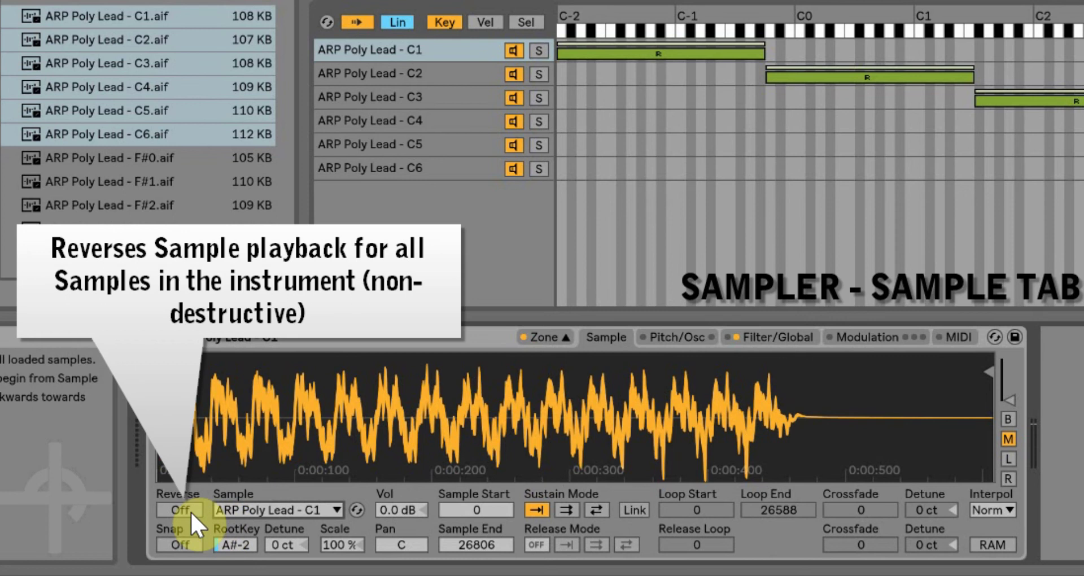
# - Audition the samples with Reverse on, turn it off again and enable Snap
pyautogui.click(191, 510)
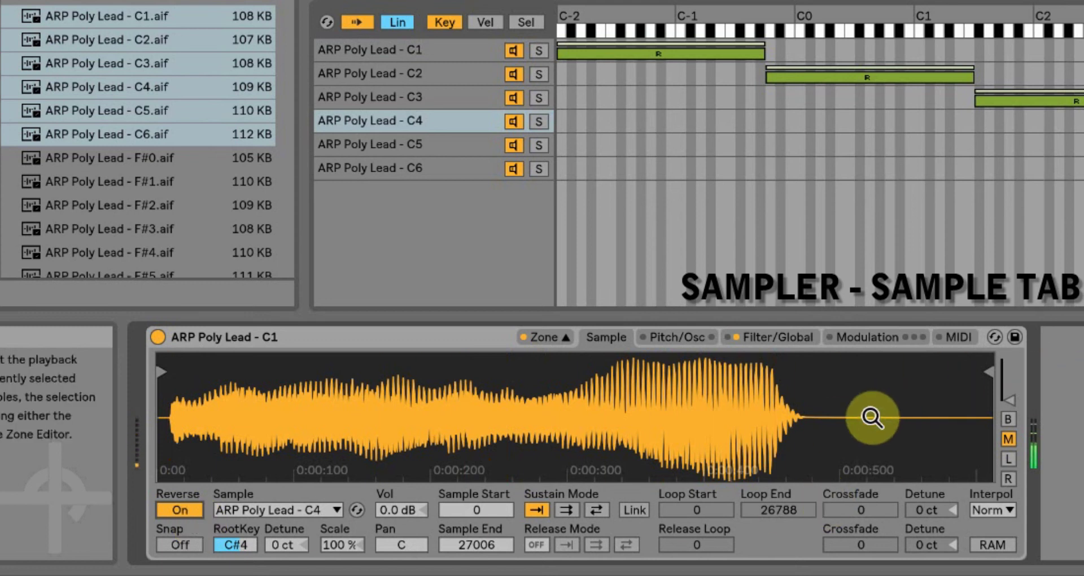
pyautogui.click(179, 510)
pyautogui.click(184, 543)
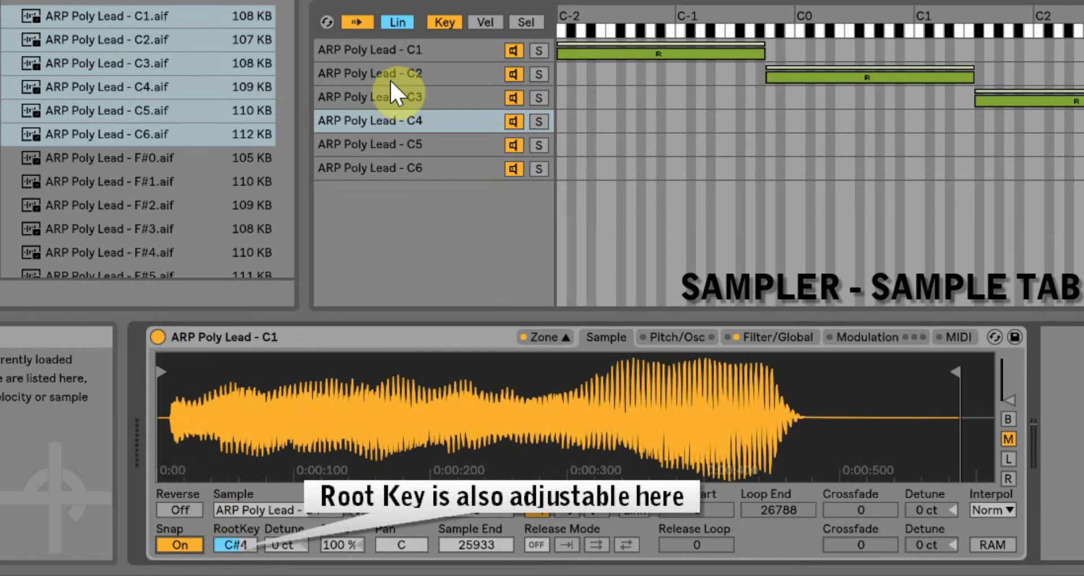
# - Try A0 as the C2 layer's root key, and move its key zone to start at C1 with the root on C2
pyautogui.click(390, 96)
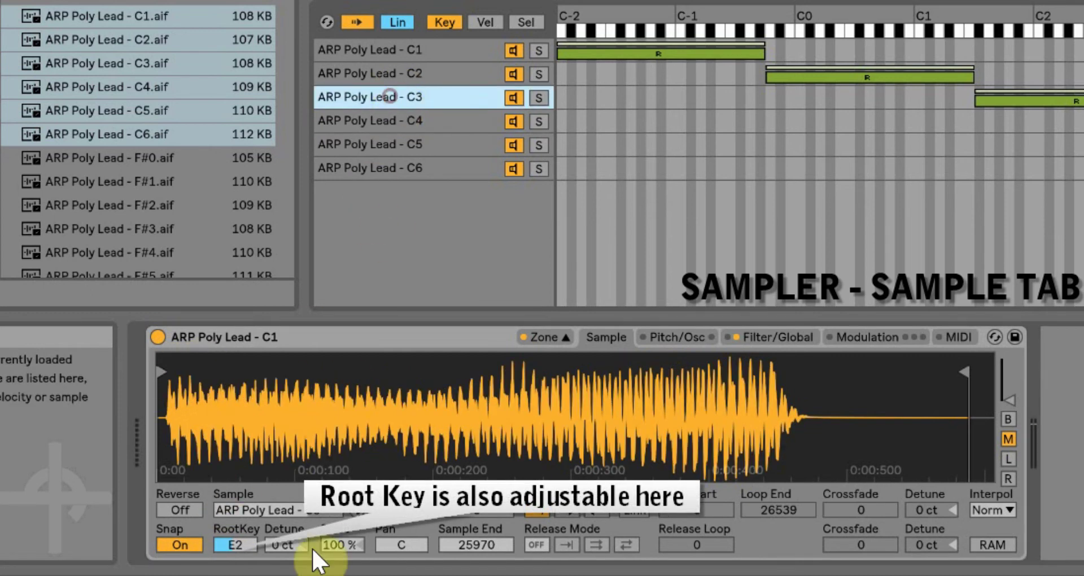
pyautogui.click(442, 69)
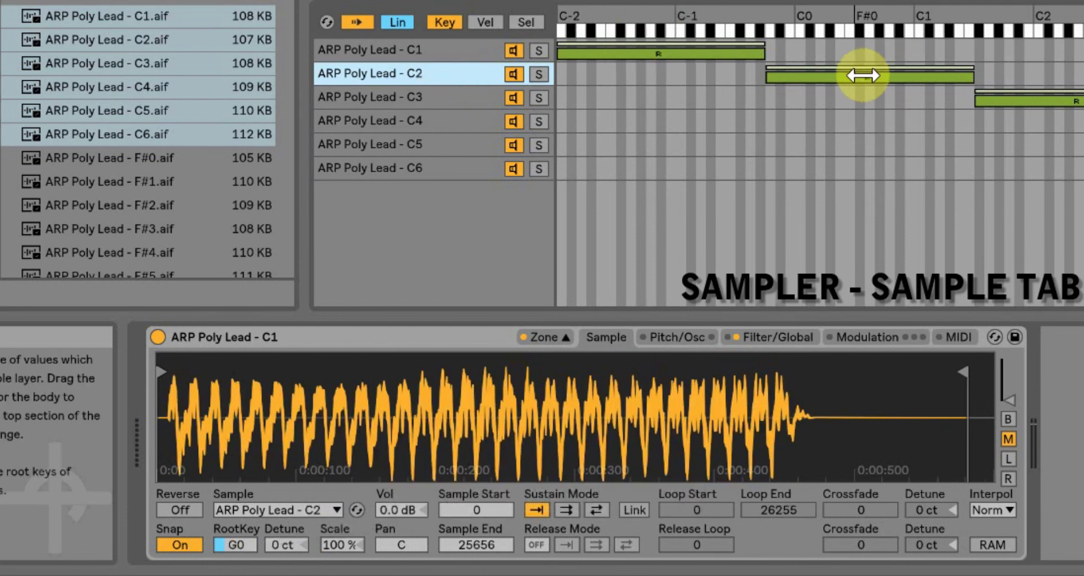
pyautogui.moveTo(248, 543); pyautogui.dragTo(248, 538)
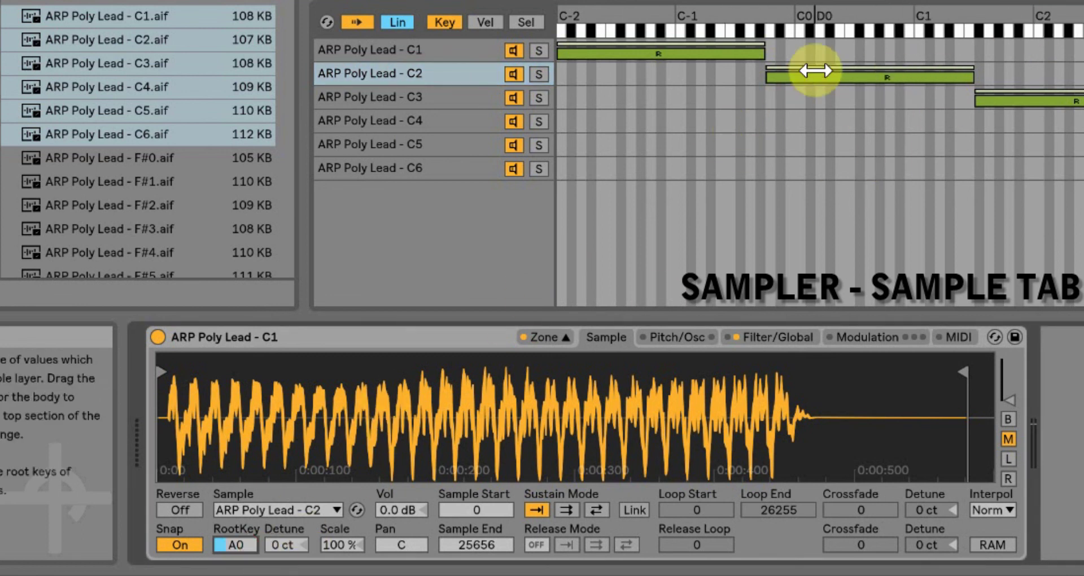
pyautogui.moveTo(813, 71)
pyautogui.mouseDown()
pyautogui.moveTo(939, 73)
pyautogui.moveTo(813, 76)
pyautogui.mouseUp()
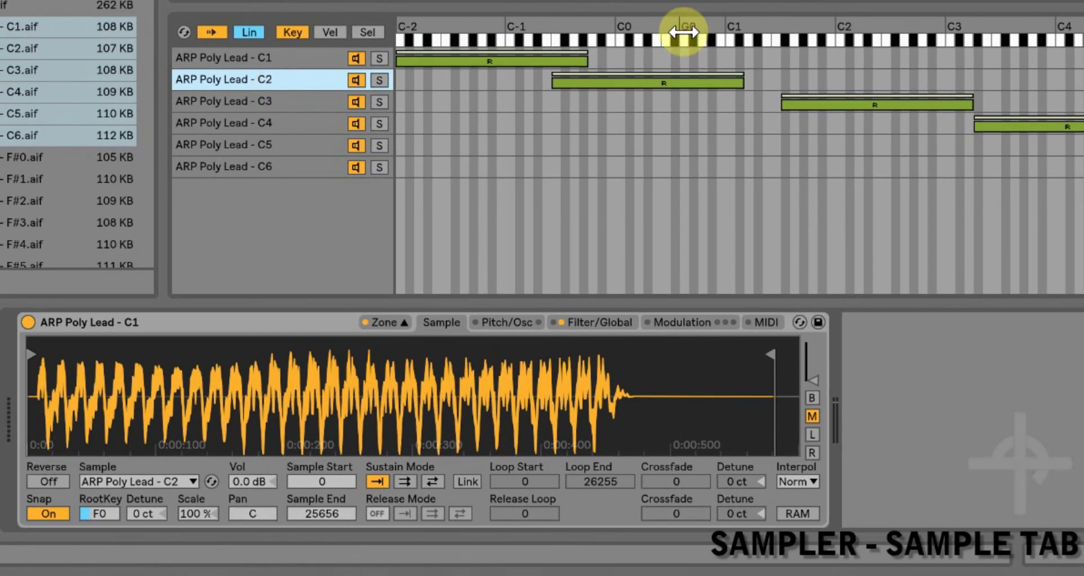
pyautogui.moveTo(656, 90); pyautogui.dragTo(830, 92)
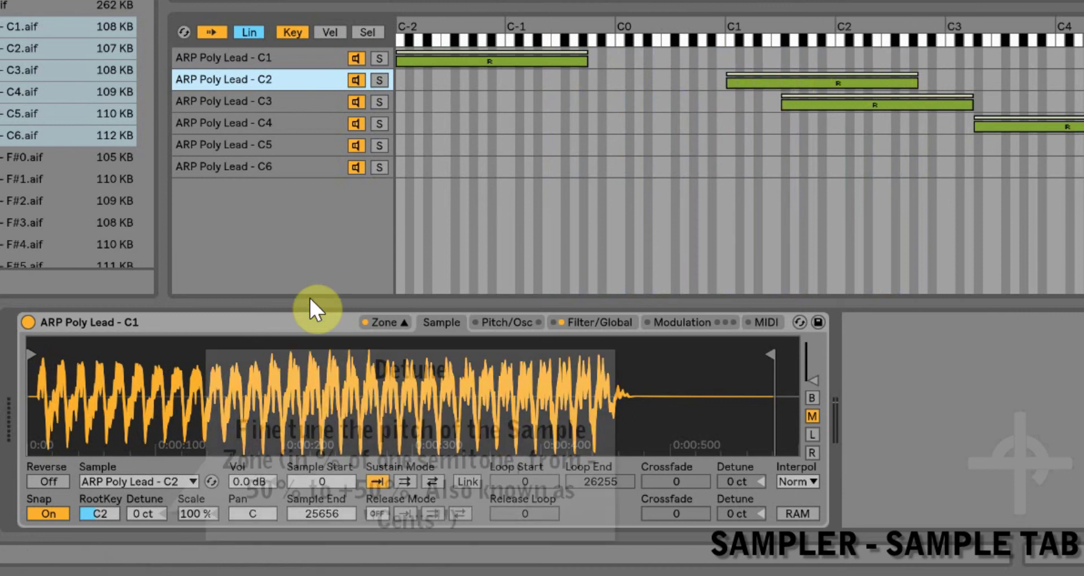
# - Audition the C2 and C3 layers with Scale at 0 %, reset Scale to 100 % and select only the C2 layer
pyautogui.click(159, 513)
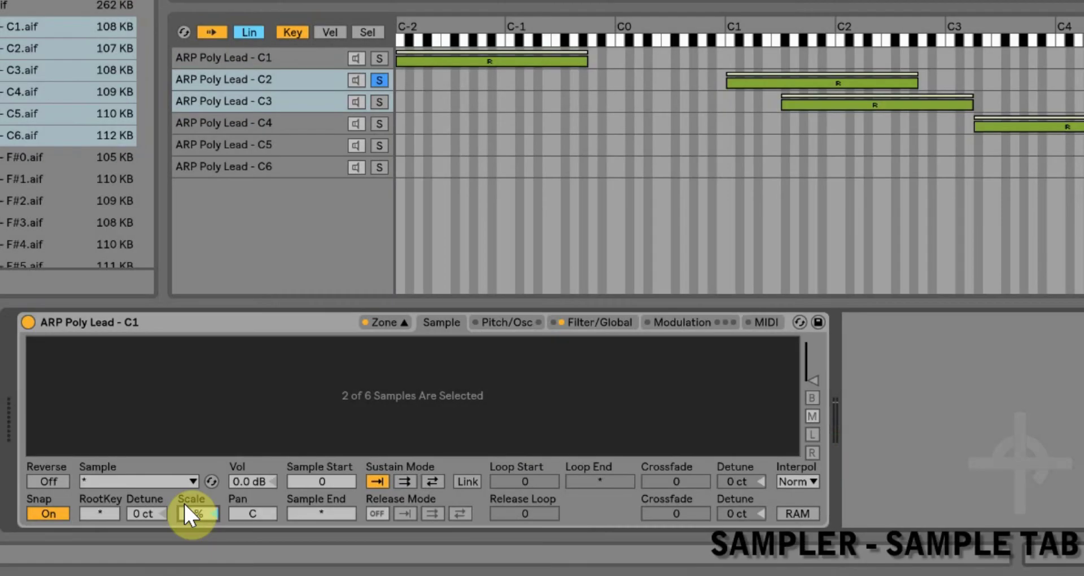
pyautogui.moveTo(184, 502); pyautogui.dragTo(172, 523)
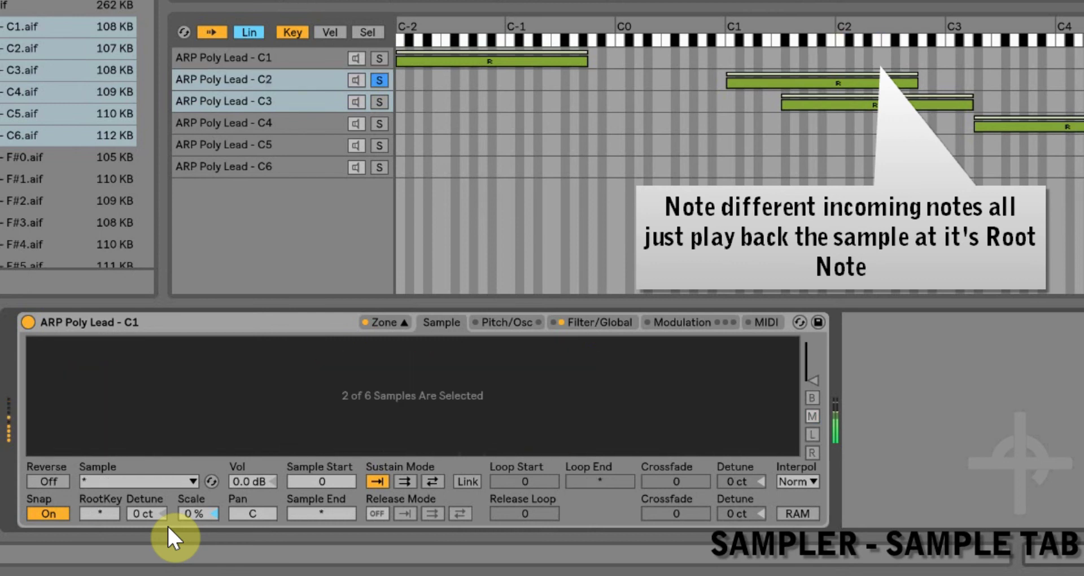
pyautogui.press('Delete')
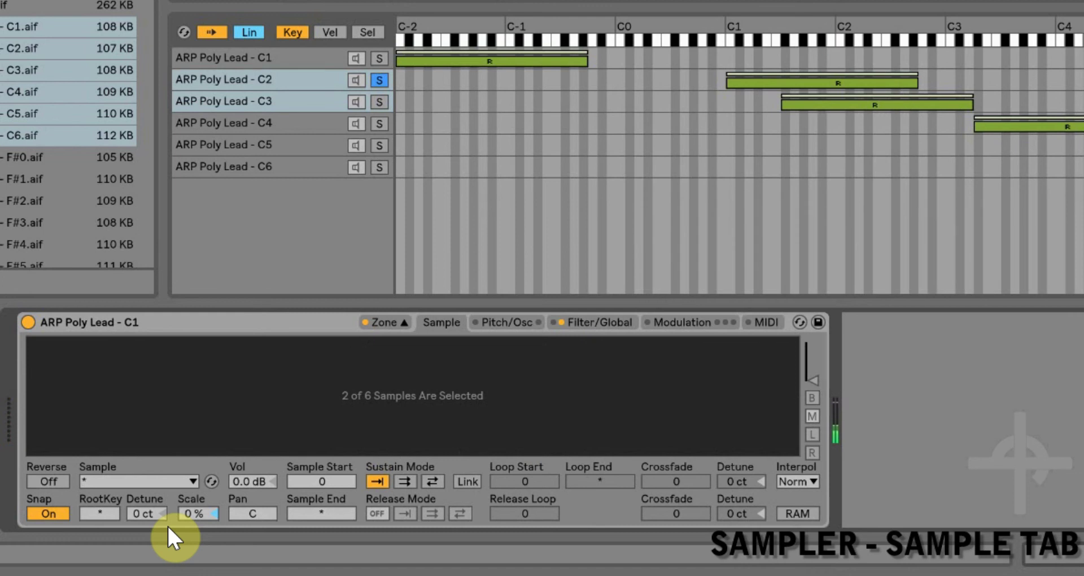
pyautogui.click(266, 81)
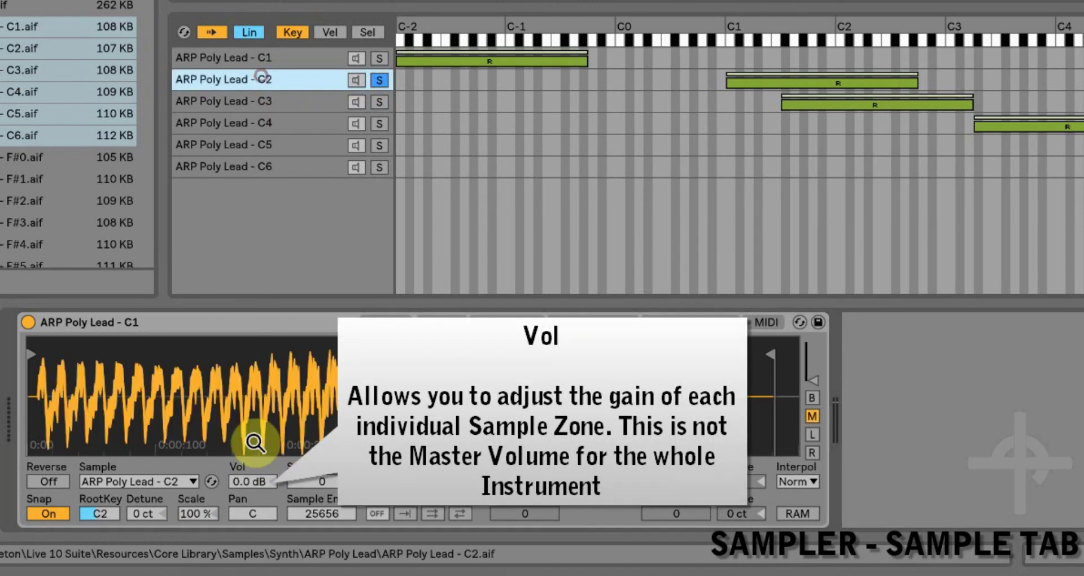
# - Set the C2 layer's volume to -0.2 dB, try moving its sample start, and shorten its sample end to 21687
pyautogui.moveTo(251, 483)
pyautogui.mouseDown()
pyautogui.moveTo(252, 495)
pyautogui.moveTo(249, 480)
pyautogui.mouseUp()
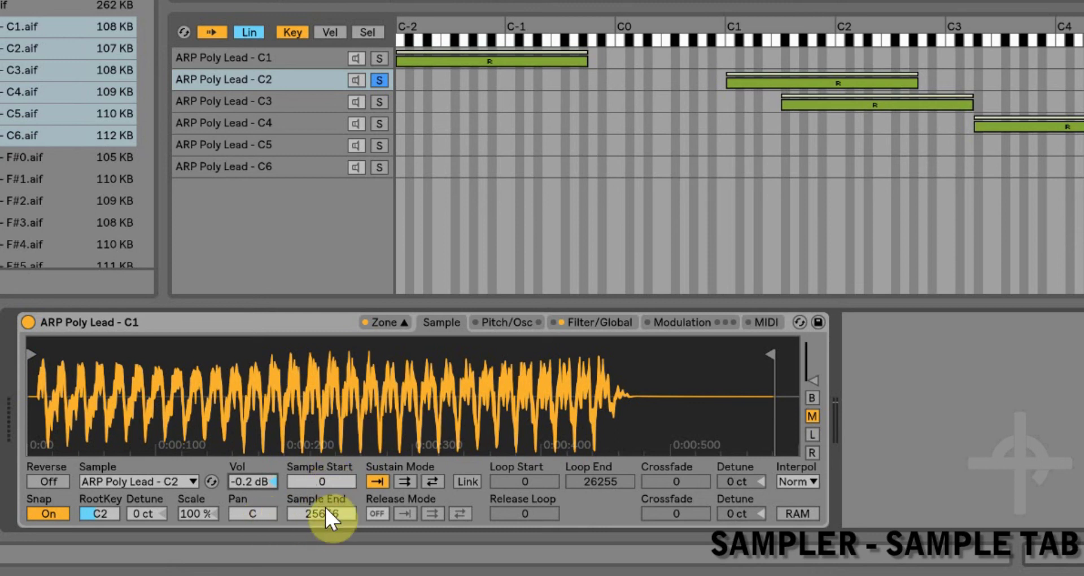
pyautogui.click(327, 481)
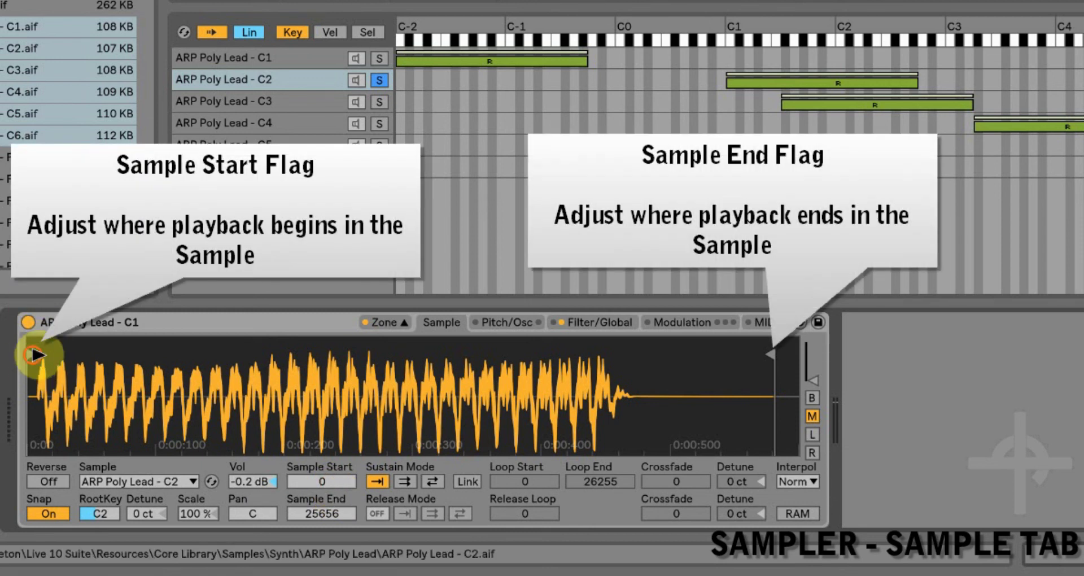
pyautogui.moveTo(31, 364); pyautogui.dragTo(67, 364)
pyautogui.moveTo(767, 357); pyautogui.dragTo(657, 347)
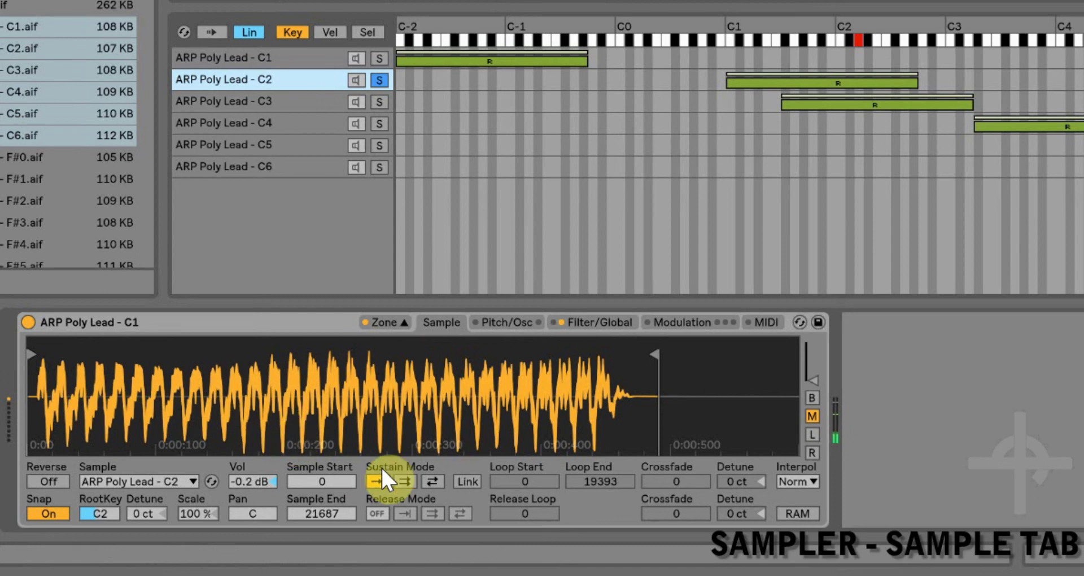
# - Enable the C2 sample's sustain loop from 7970 to 19034 and change it from forward to back-and-forth looping
pyautogui.click(404, 478)
pyautogui.moveTo(31, 341); pyautogui.dragTo(261, 345)
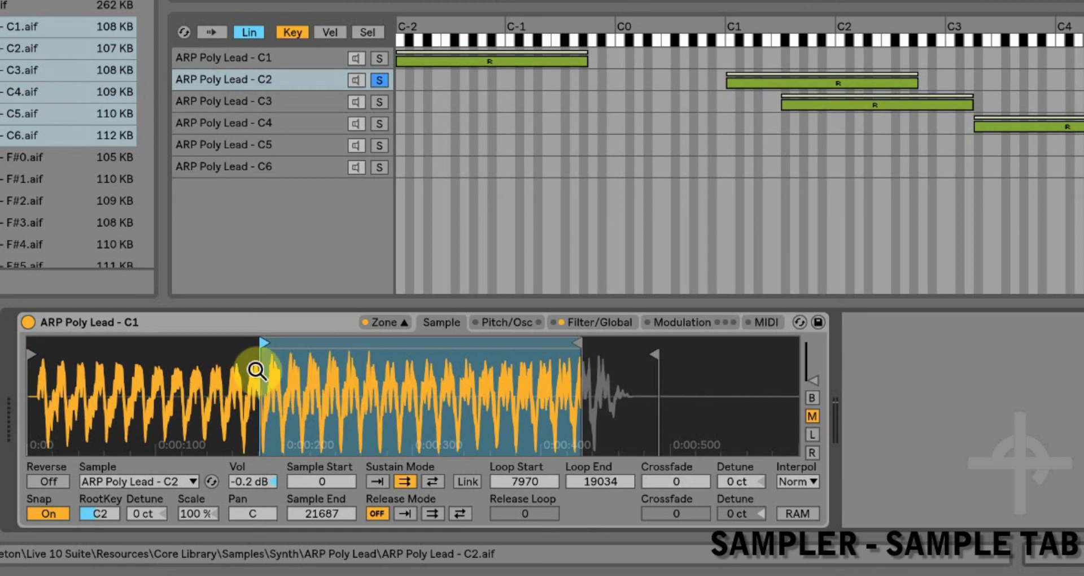
pyautogui.click(438, 480)
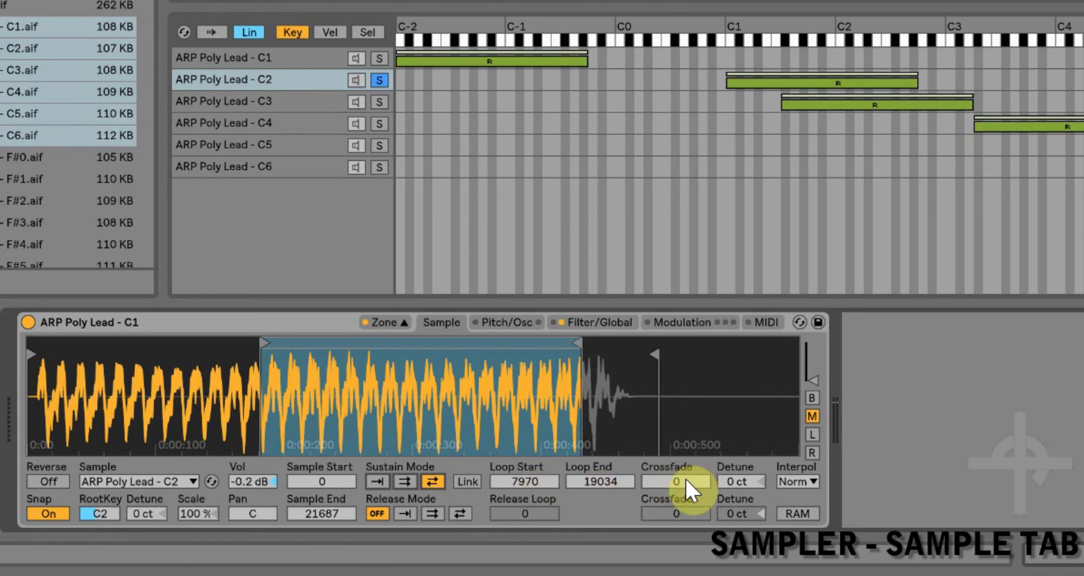
# - Set the sustain loop's crossfade to 3709 and its loop start to 6002, and try Link on and off
pyautogui.moveTo(685, 480); pyautogui.dragTo(684, 457)
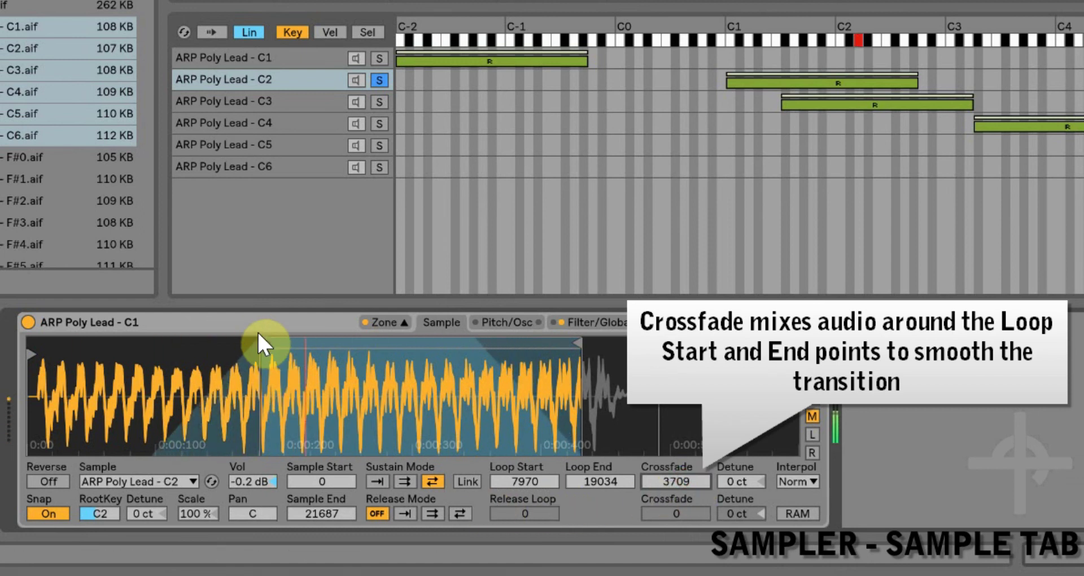
pyautogui.moveTo(261, 342); pyautogui.dragTo(240, 345)
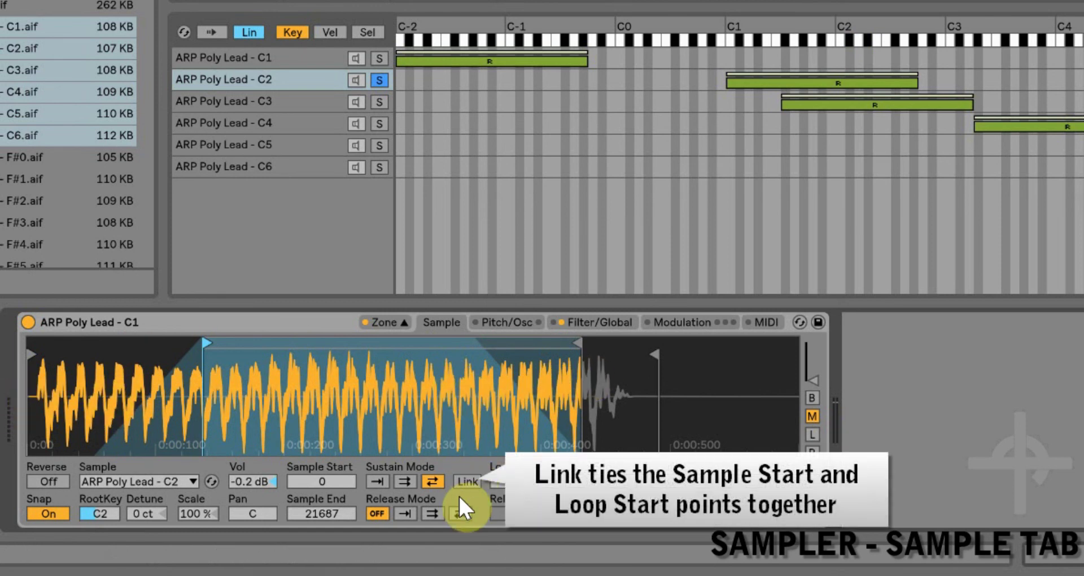
pyautogui.click(461, 480)
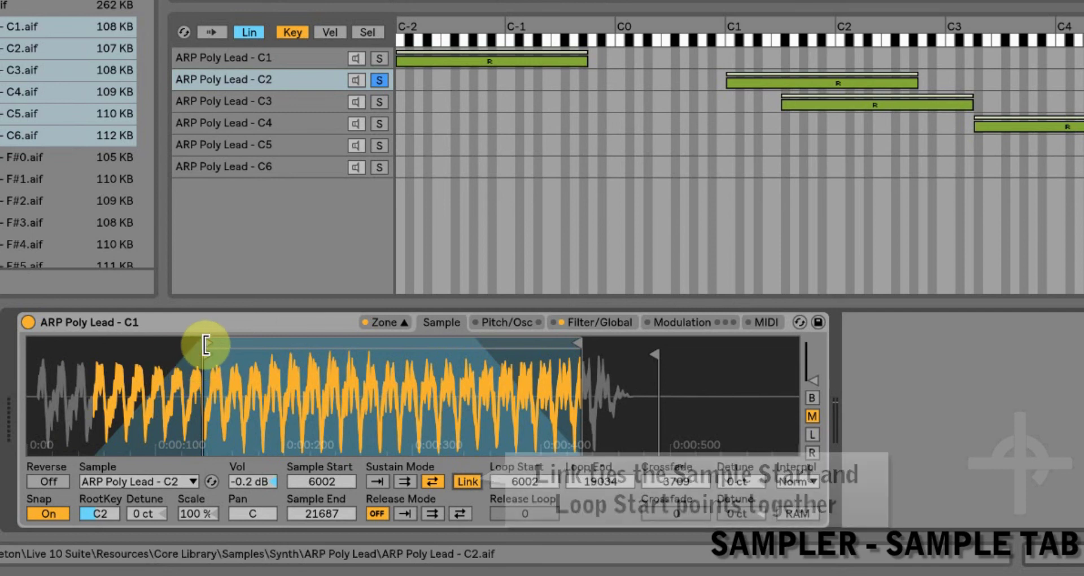
pyautogui.click(467, 479)
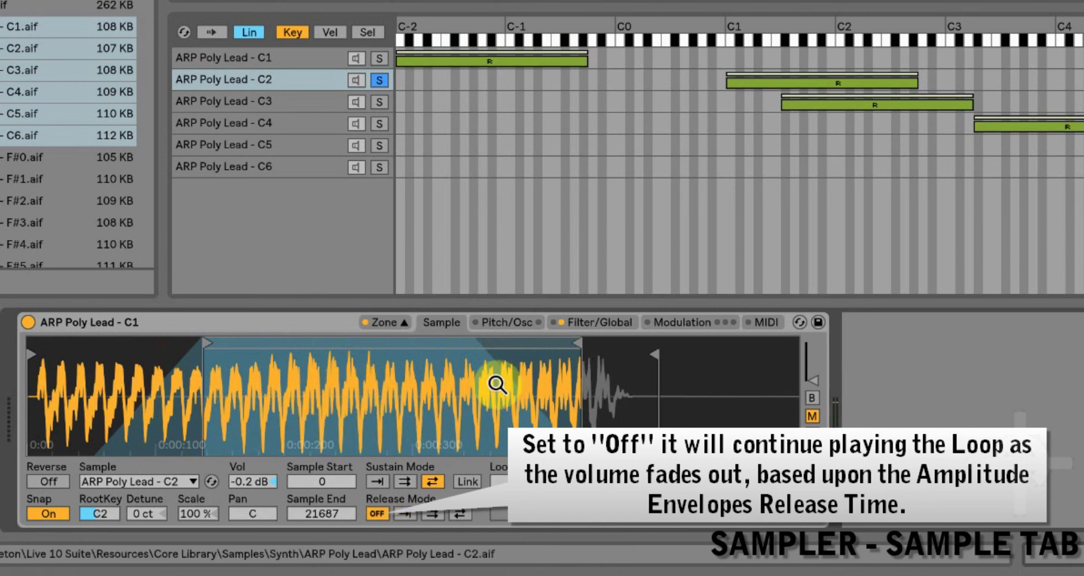
# - Try the play-through release mode, switch to a looped release starting at 15372, and set the sample end to 19034
pyautogui.click(408, 514)
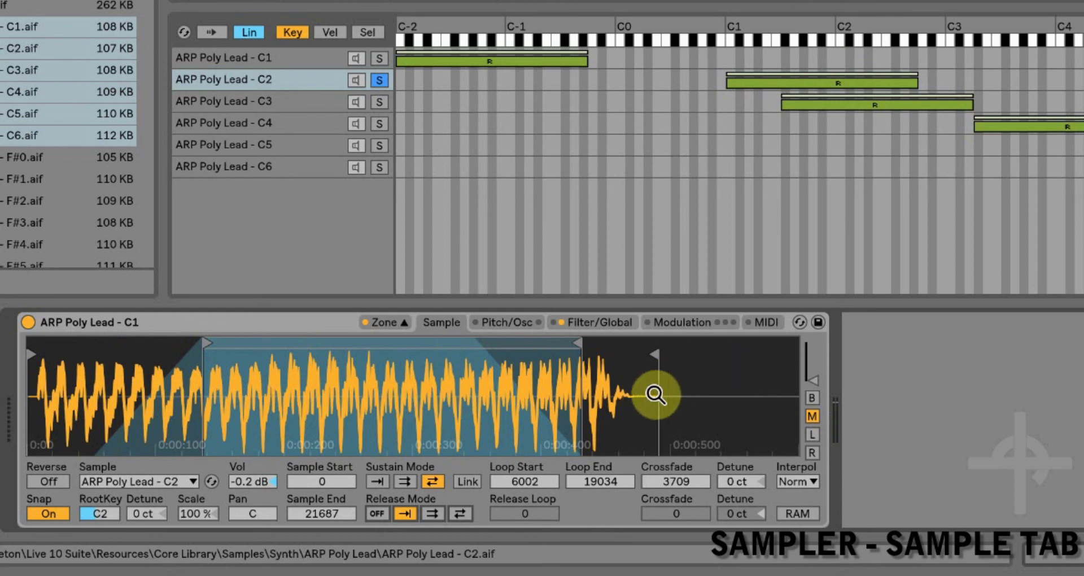
pyautogui.click(438, 509)
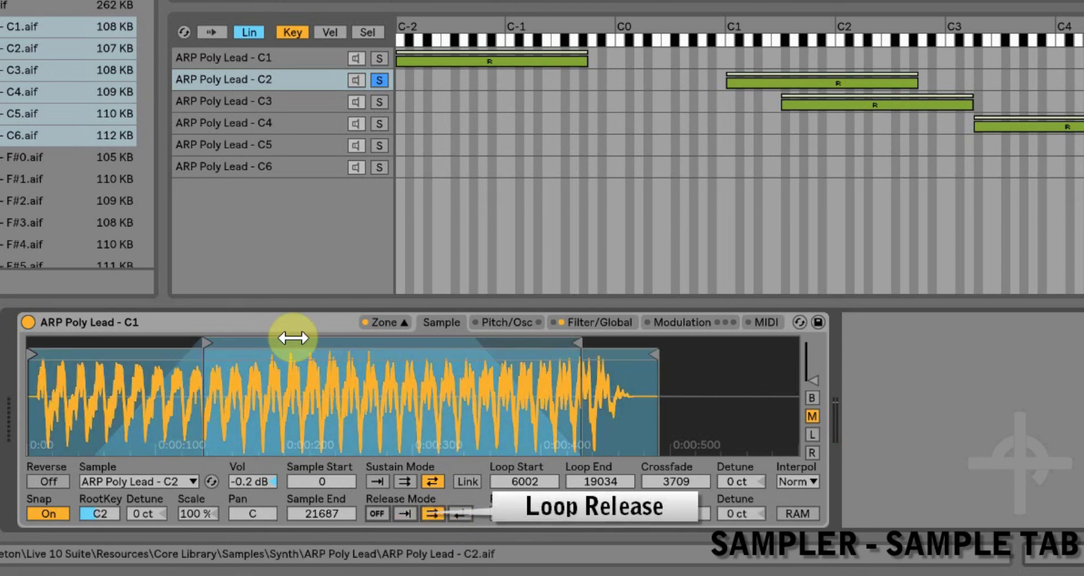
pyautogui.moveTo(29, 362)
pyautogui.mouseDown()
pyautogui.moveTo(40, 347)
pyautogui.moveTo(532, 363)
pyautogui.moveTo(61, 373)
pyautogui.moveTo(33, 358)
pyautogui.moveTo(503, 382)
pyautogui.mouseUp()
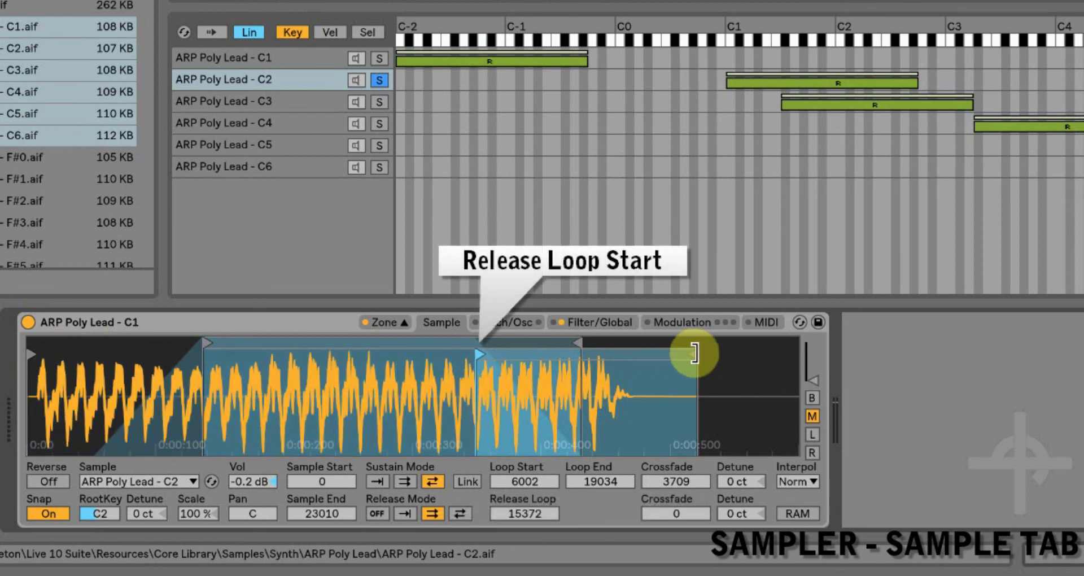
pyautogui.moveTo(694, 353); pyautogui.dragTo(577, 364)
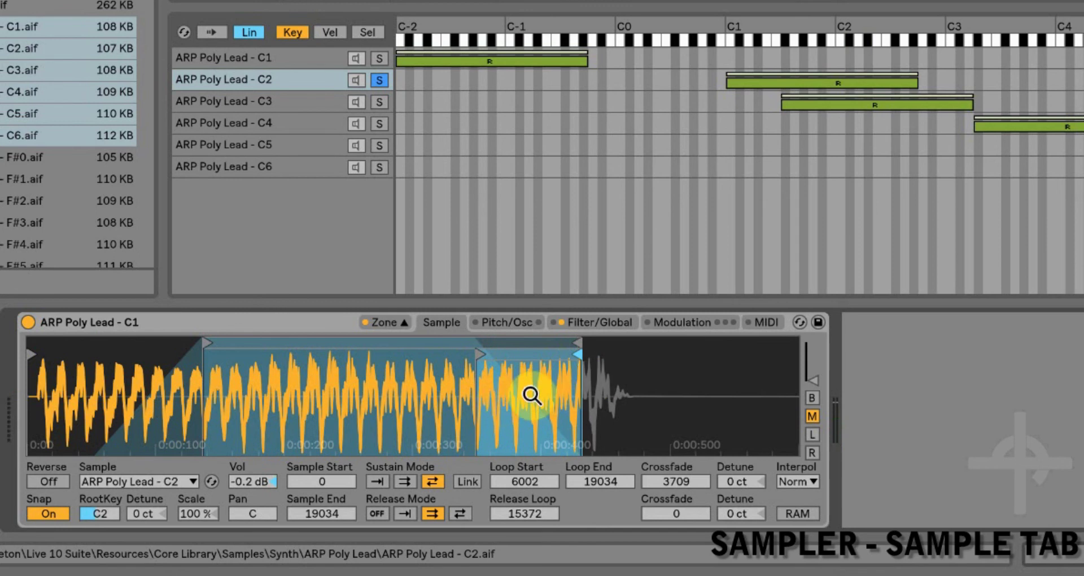
# - Switch the release loop to back-and-forth, give it a crossfade of 1876 and move its start to 10642
pyautogui.click(459, 513)
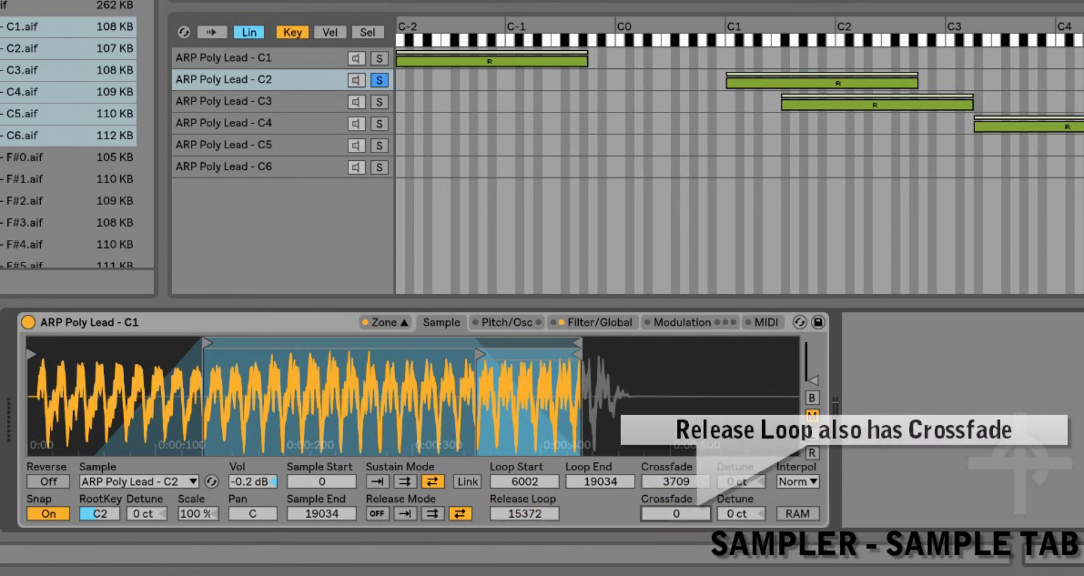
pyautogui.moveTo(666, 510); pyautogui.dragTo(666, 491)
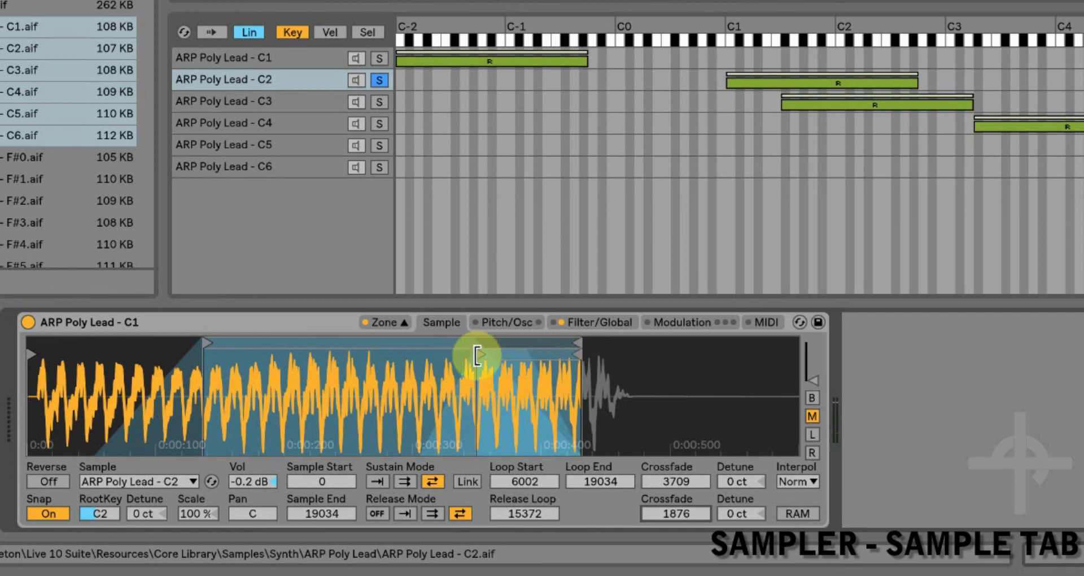
pyautogui.moveTo(479, 354); pyautogui.dragTo(338, 356)
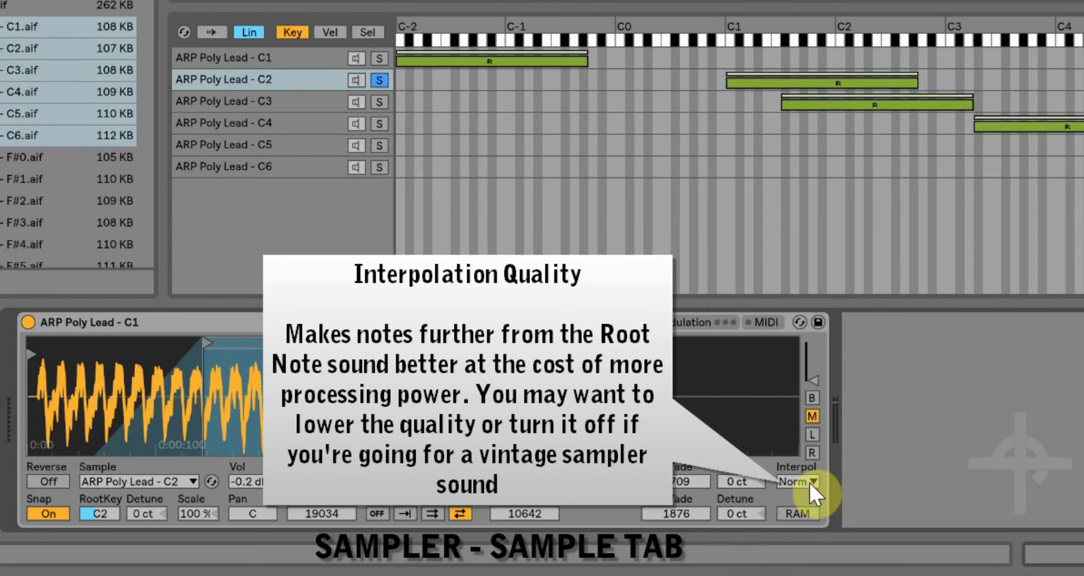
# - Set the C2 sample's interpolation to Best and turn on the modulation oscillator in Sampler's Pitch/Osc section
pyautogui.click(809, 481)
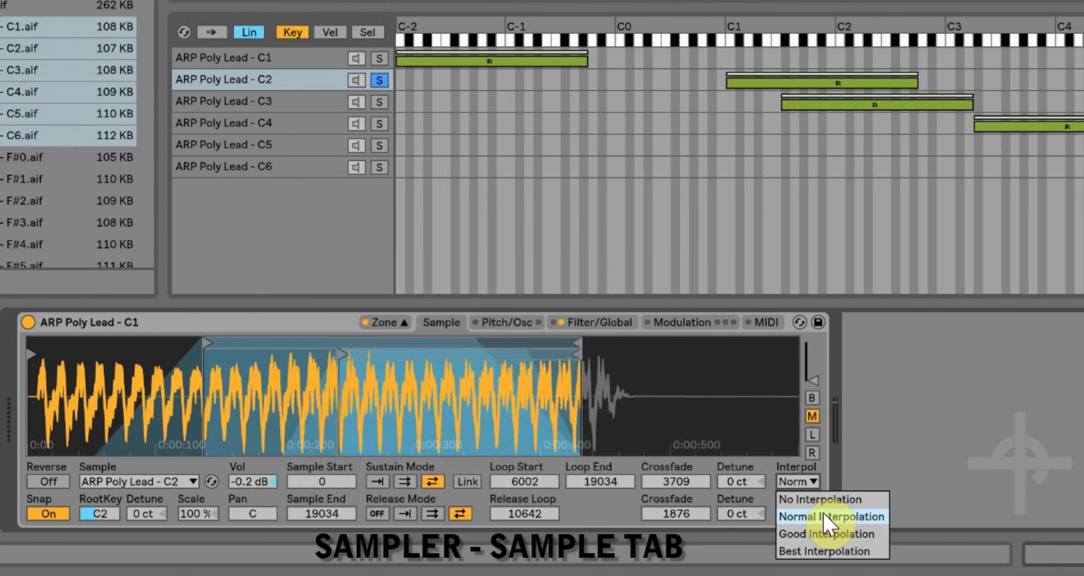
pyautogui.click(823, 550)
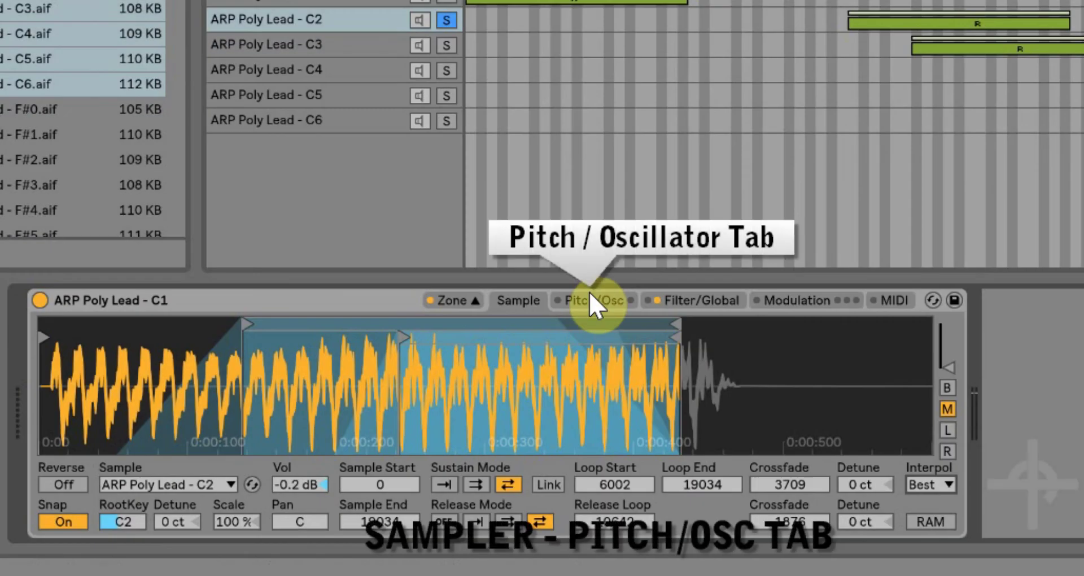
pyautogui.click(592, 299)
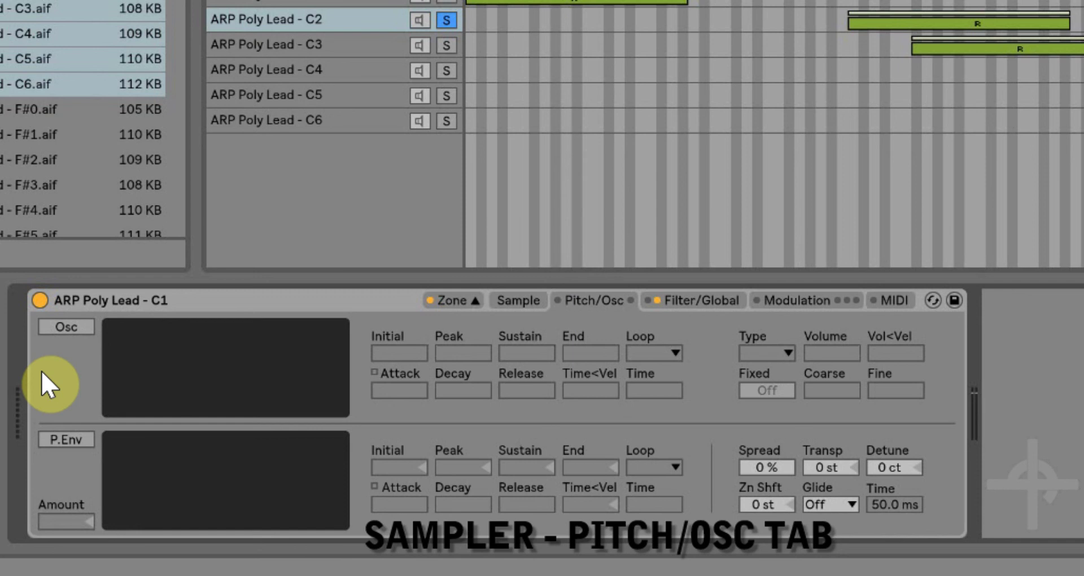
pyautogui.click(59, 326)
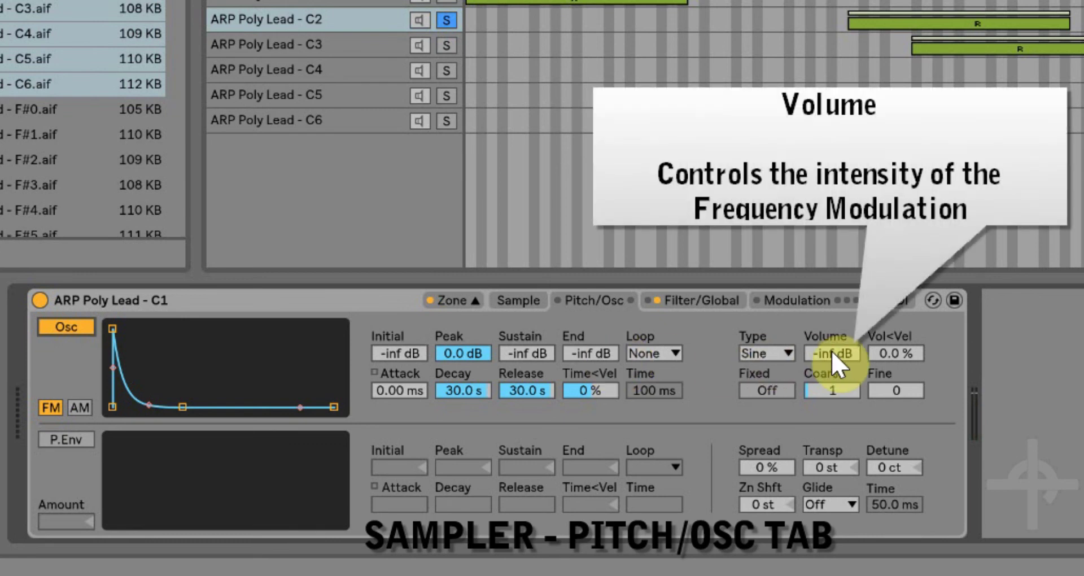
pyautogui.moveTo(831, 350)
pyautogui.mouseDown()
pyautogui.moveTo(831, 321)
pyautogui.moveTo(832, 351)
pyautogui.mouseUp()
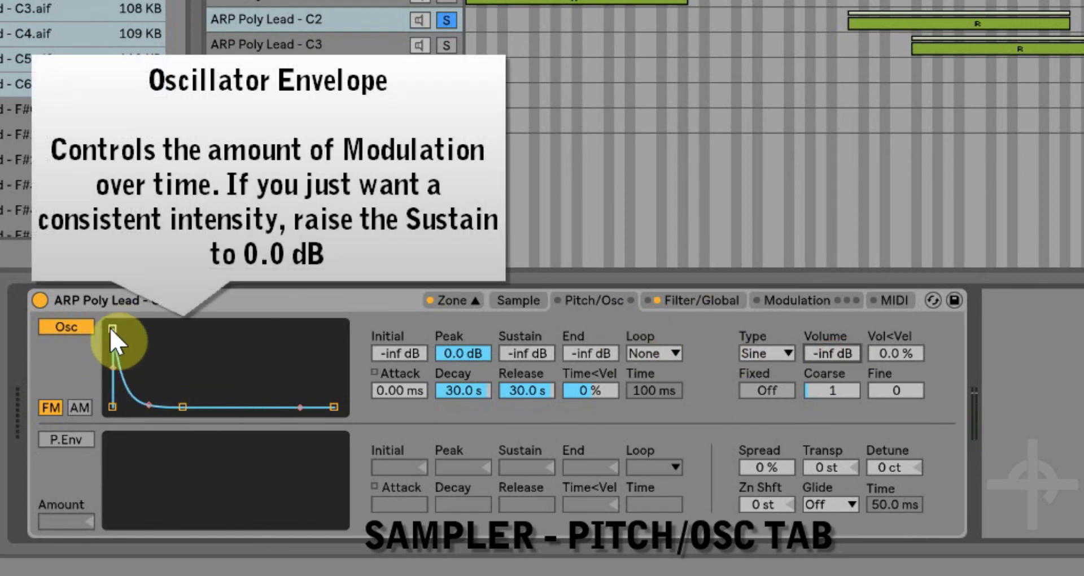
# - Shape the oscillator envelope with a 20.0 s attack and a 59 % attack slope, and switch between its time and slope values
pyautogui.moveTo(112, 328); pyautogui.dragTo(187, 328)
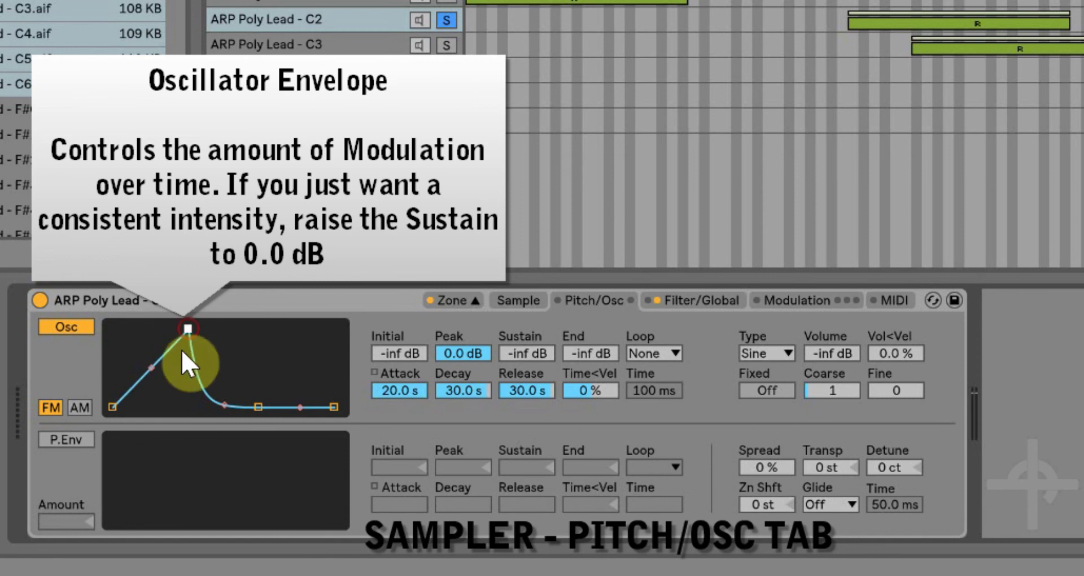
pyautogui.moveTo(152, 368); pyautogui.dragTo(152, 346)
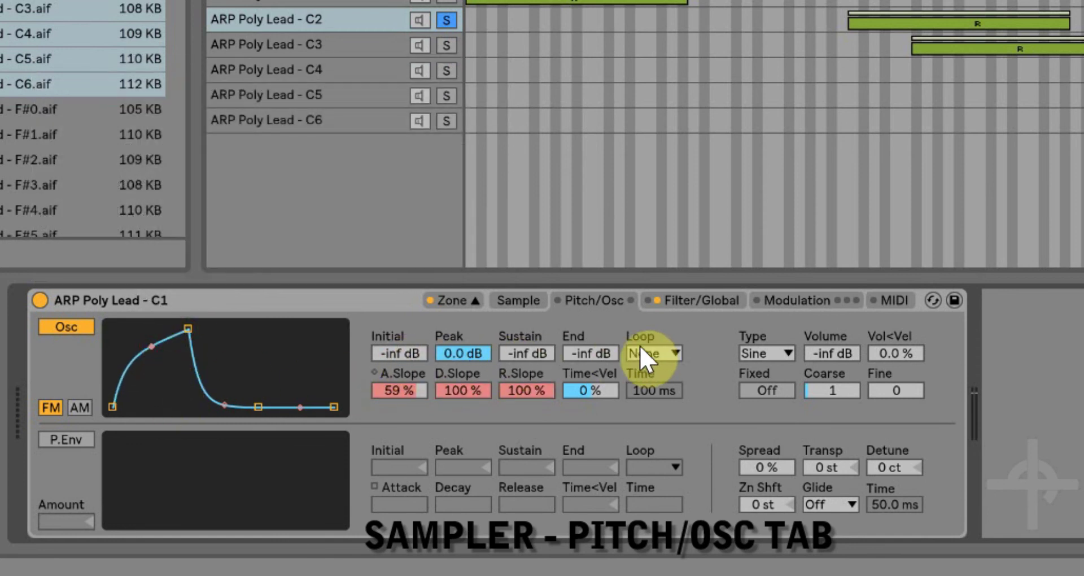
pyautogui.click(376, 371)
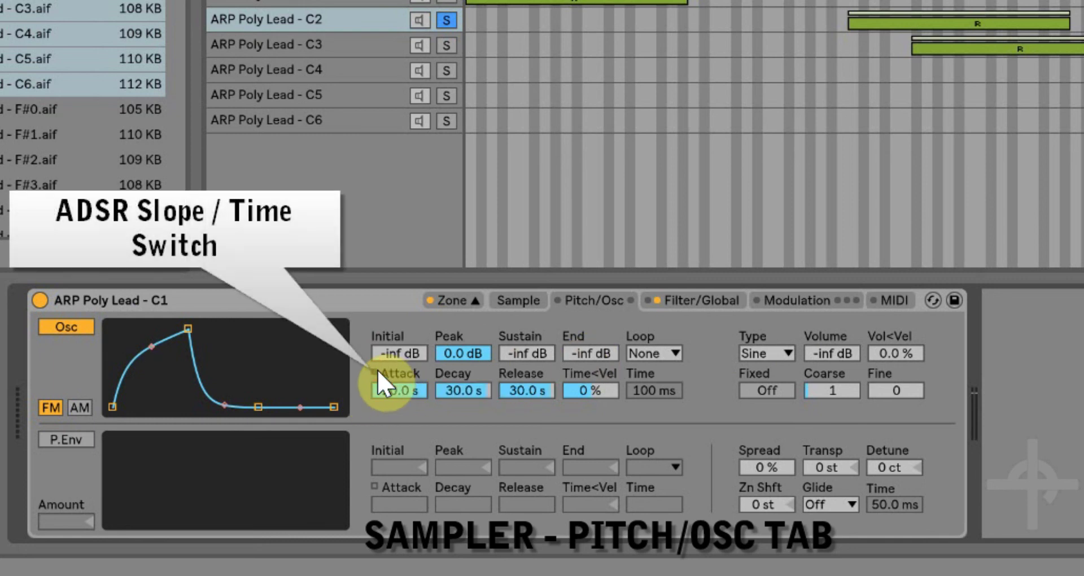
pyautogui.click(374, 372)
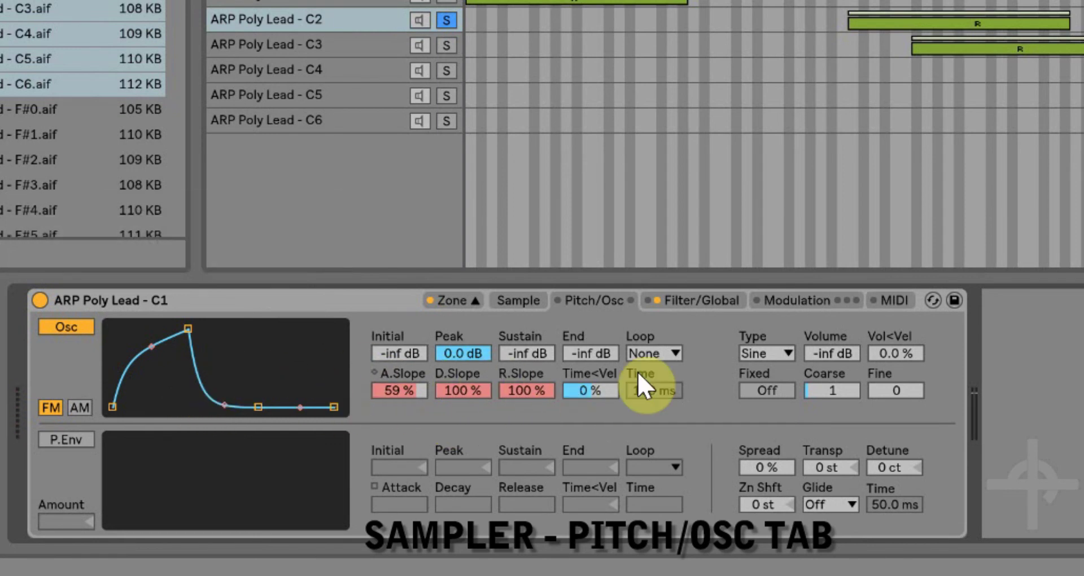
# - Try the Beat, Sync and Trigger loop modes on the oscillator envelope and return it to None
pyautogui.click(658, 351)
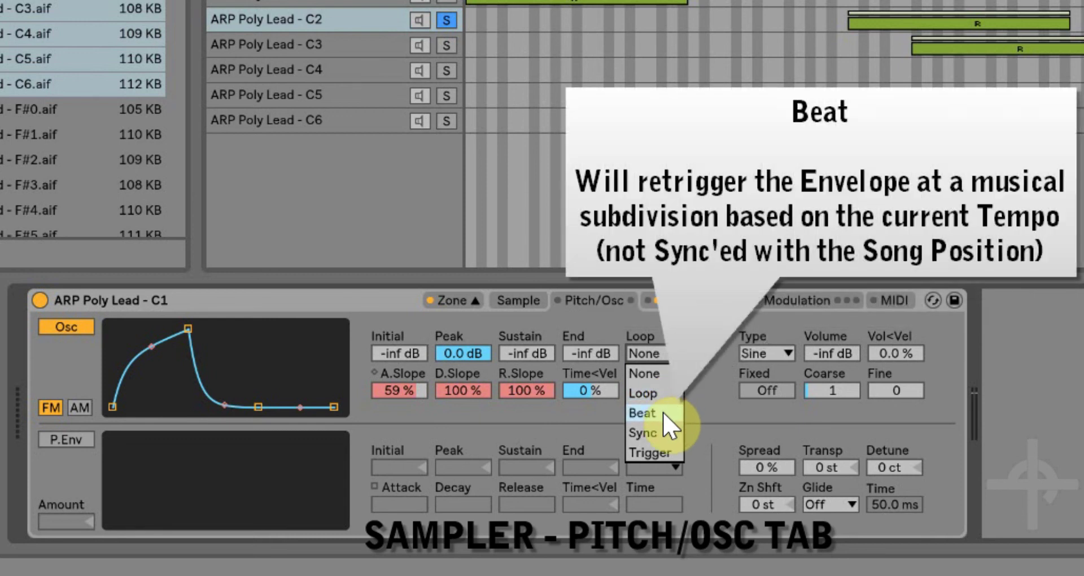
pyautogui.click(664, 413)
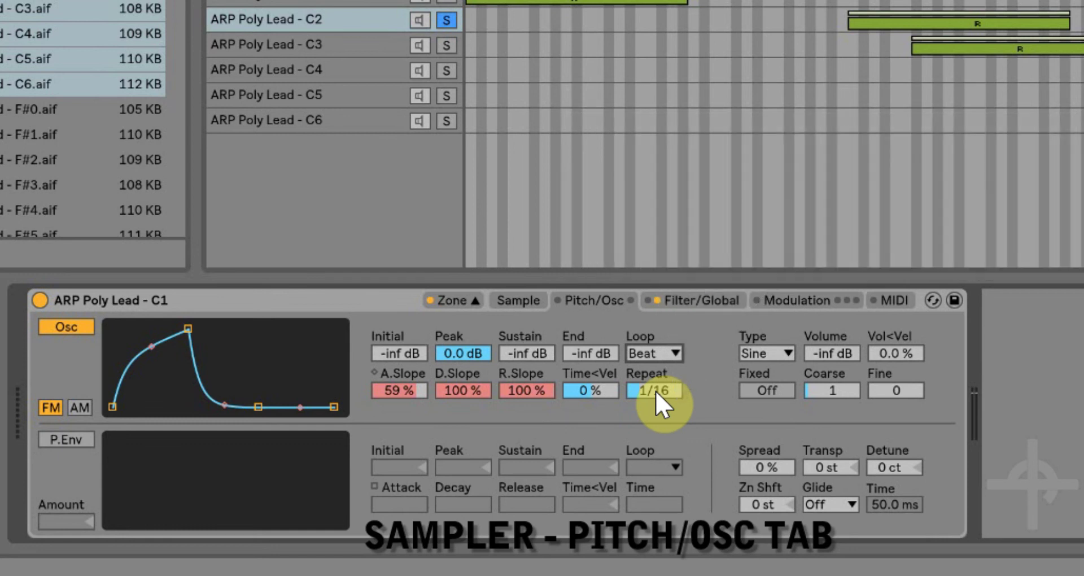
pyautogui.click(654, 354)
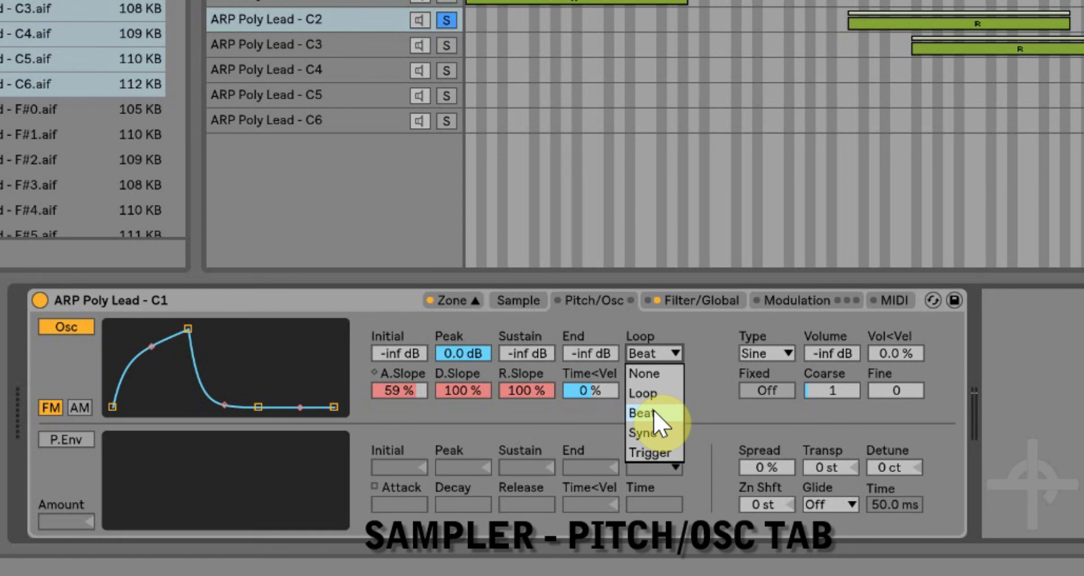
pyautogui.click(652, 434)
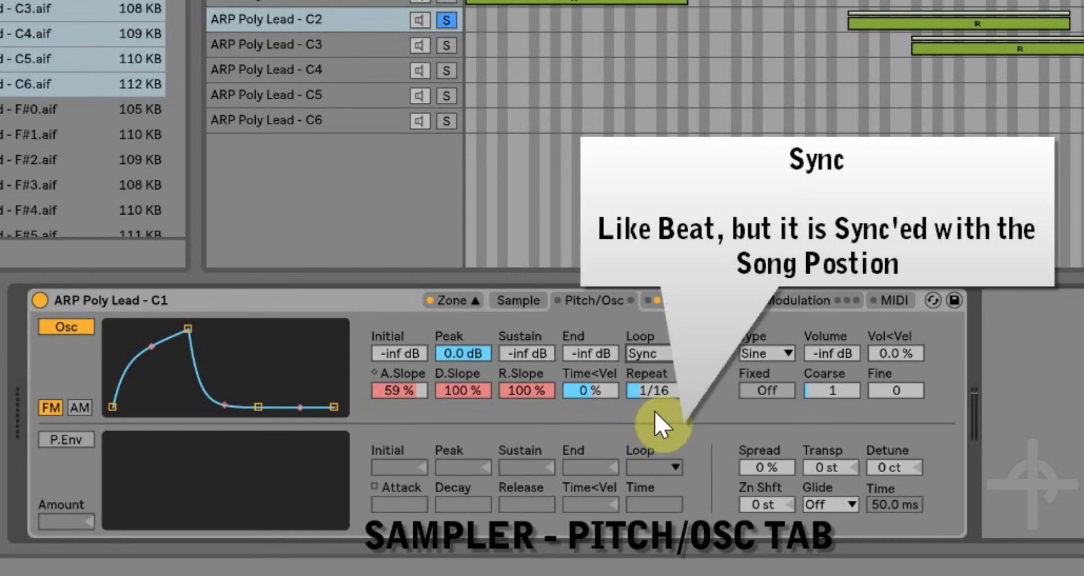
pyautogui.click(659, 355)
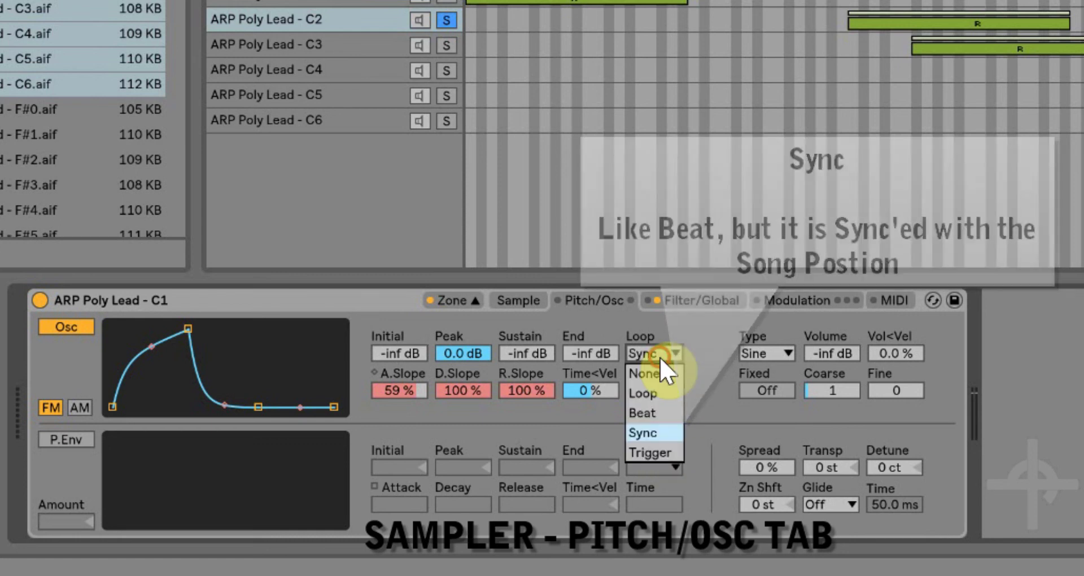
pyautogui.click(652, 452)
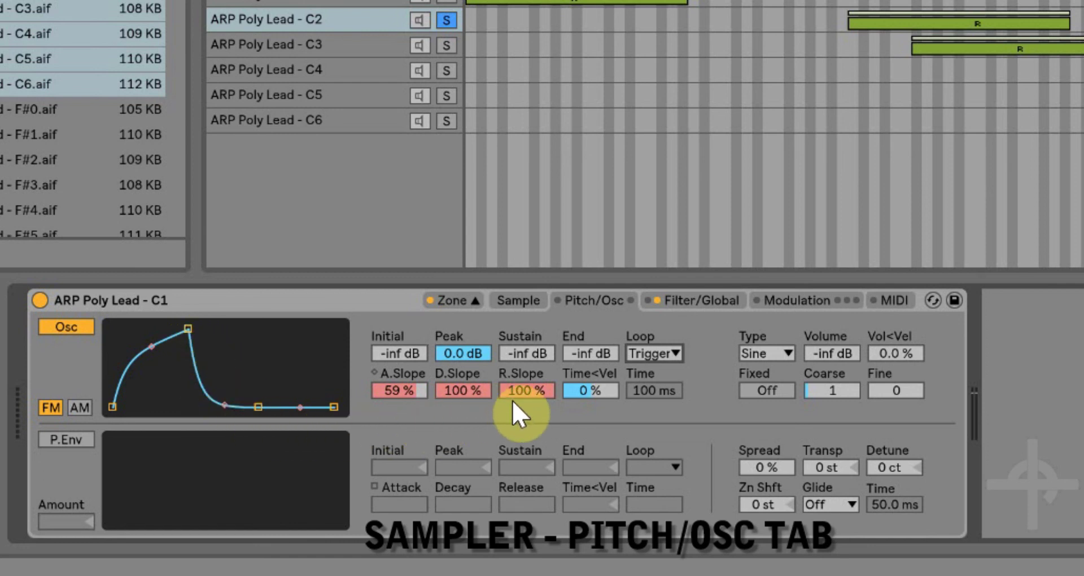
pyautogui.click(663, 353)
pyautogui.click(643, 372)
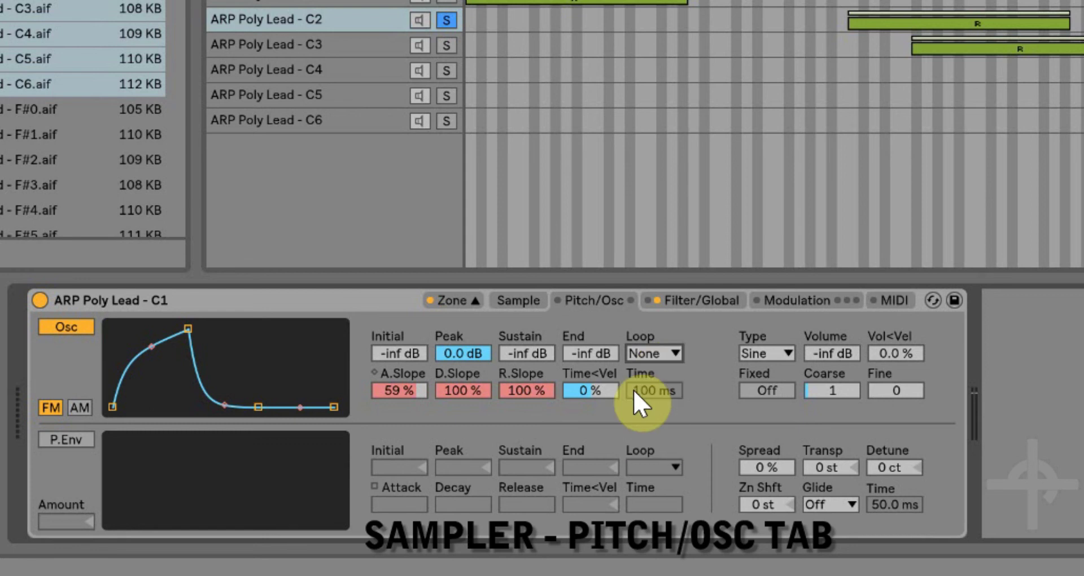
# - Browse the modulator waveforms, keeping Sine, and set the oscillator's volume to -6.2 dB and its envelope attack to 6.37 s
pyautogui.click(771, 354)
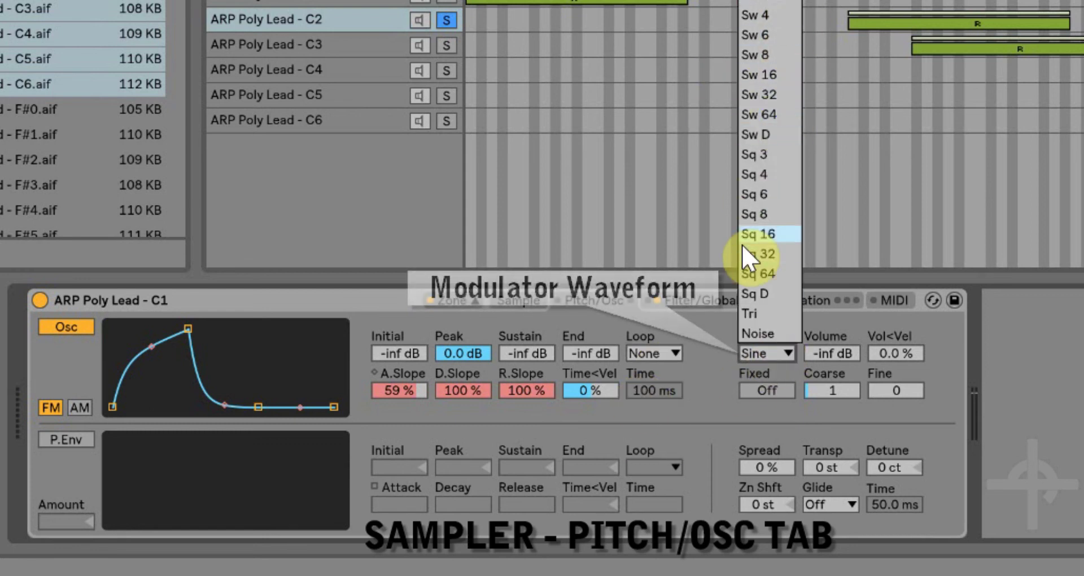
pyautogui.click(970, 571)
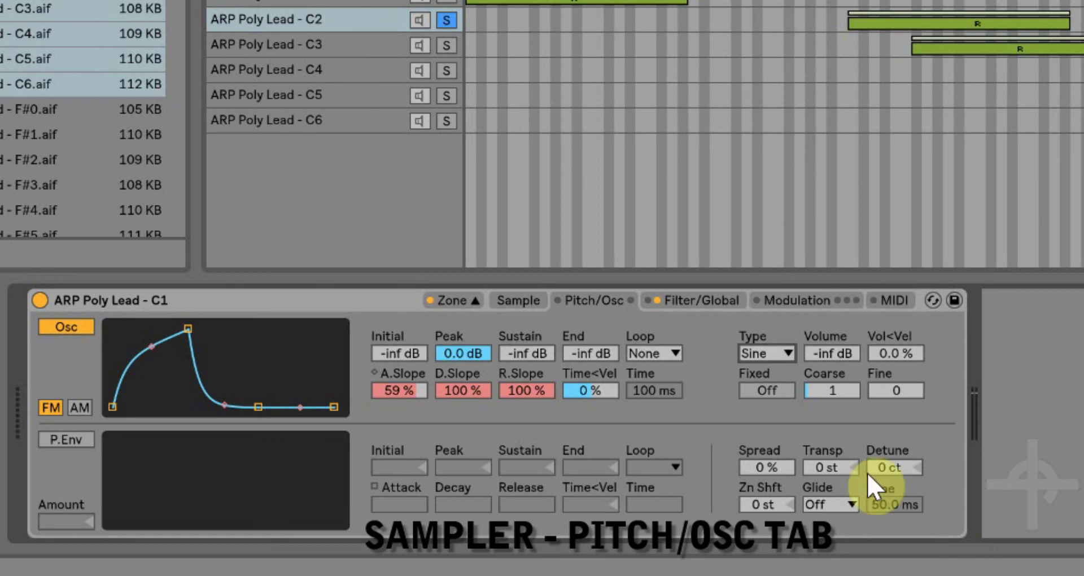
pyautogui.click(846, 354)
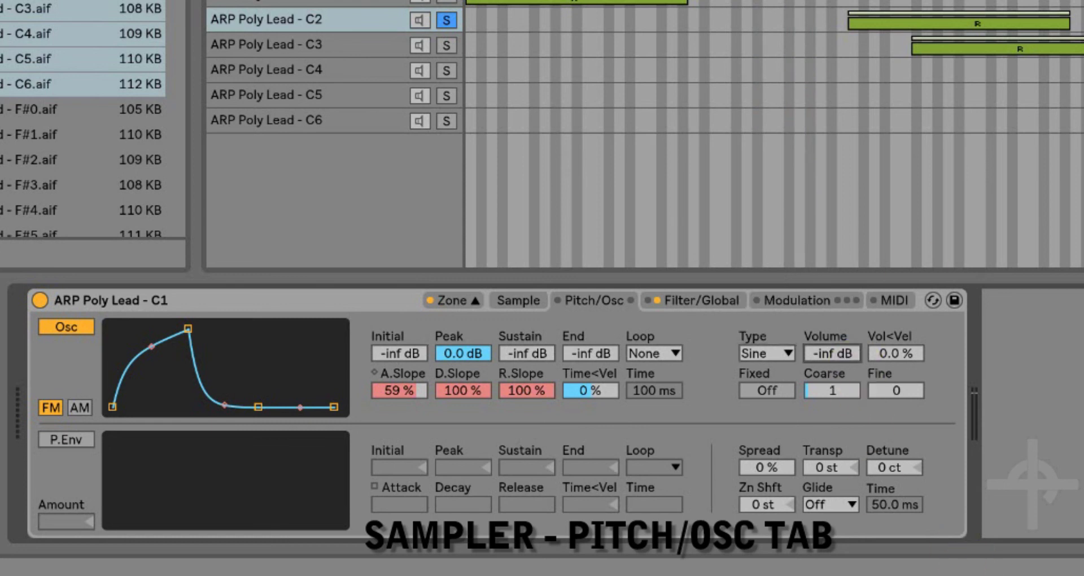
pyautogui.moveTo(845, 354); pyautogui.dragTo(845, 324)
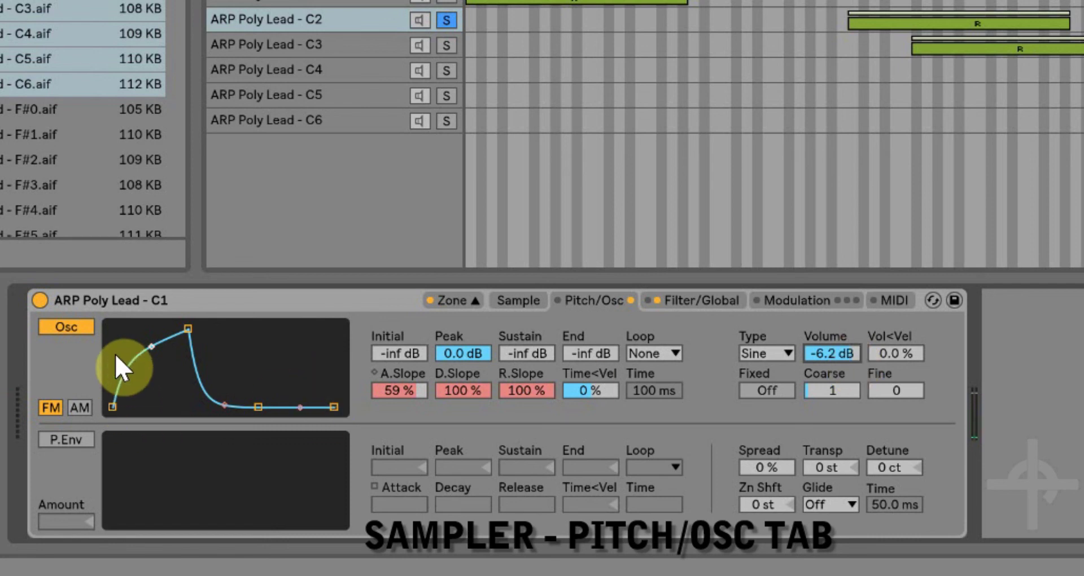
pyautogui.click(374, 373)
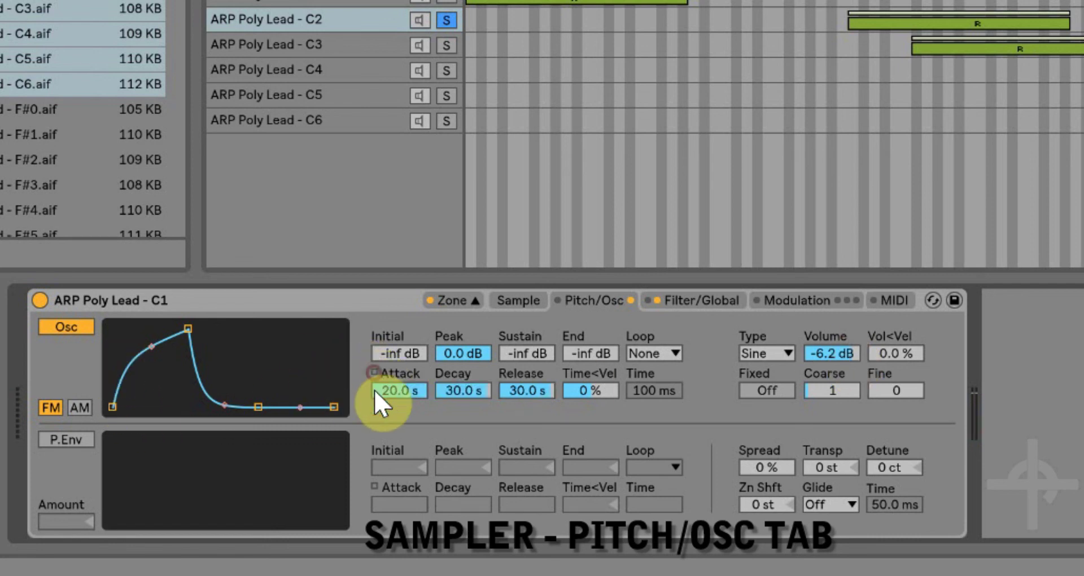
pyautogui.moveTo(399, 394)
pyautogui.mouseDown()
pyautogui.moveTo(399, 440)
pyautogui.moveTo(398, 413)
pyautogui.mouseUp()
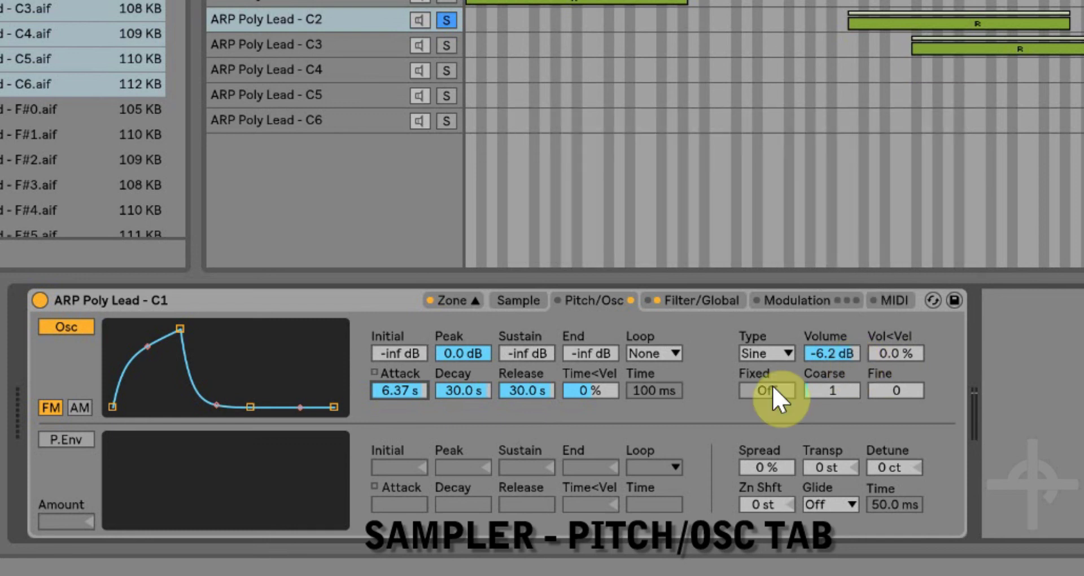
# - Try the oscillator's fixed frequency mode on and off, and set its coarse tuning to 3
pyautogui.click(772, 388)
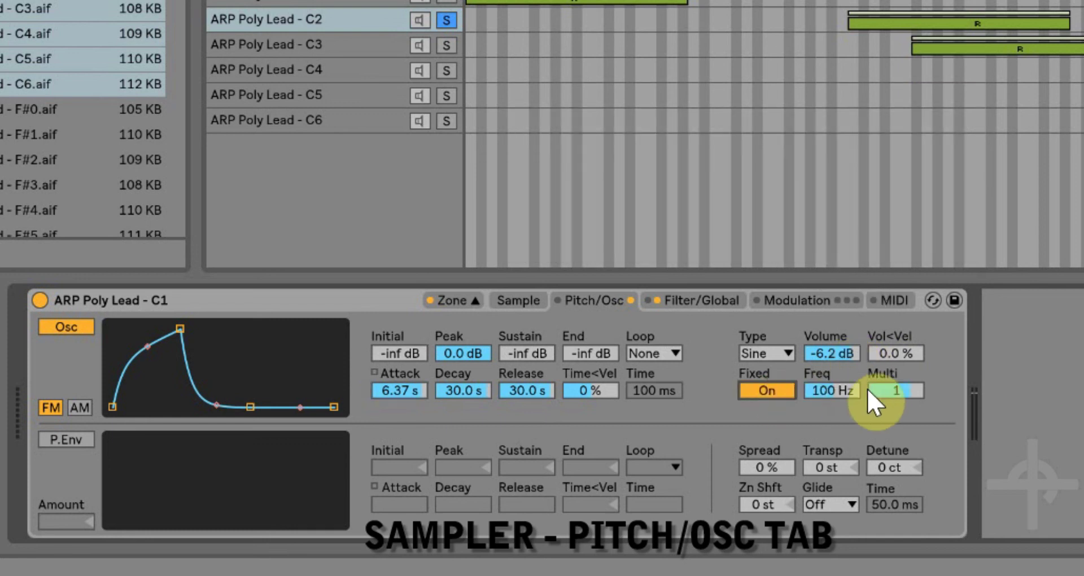
pyautogui.click(751, 389)
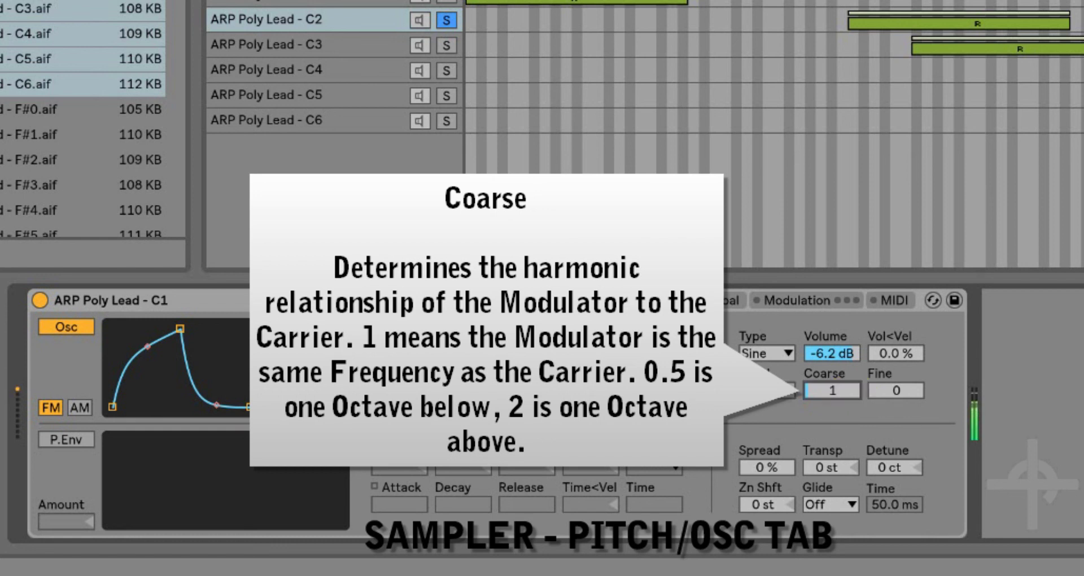
pyautogui.click(841, 386)
pyautogui.moveTo(841, 386); pyautogui.dragTo(841, 398)
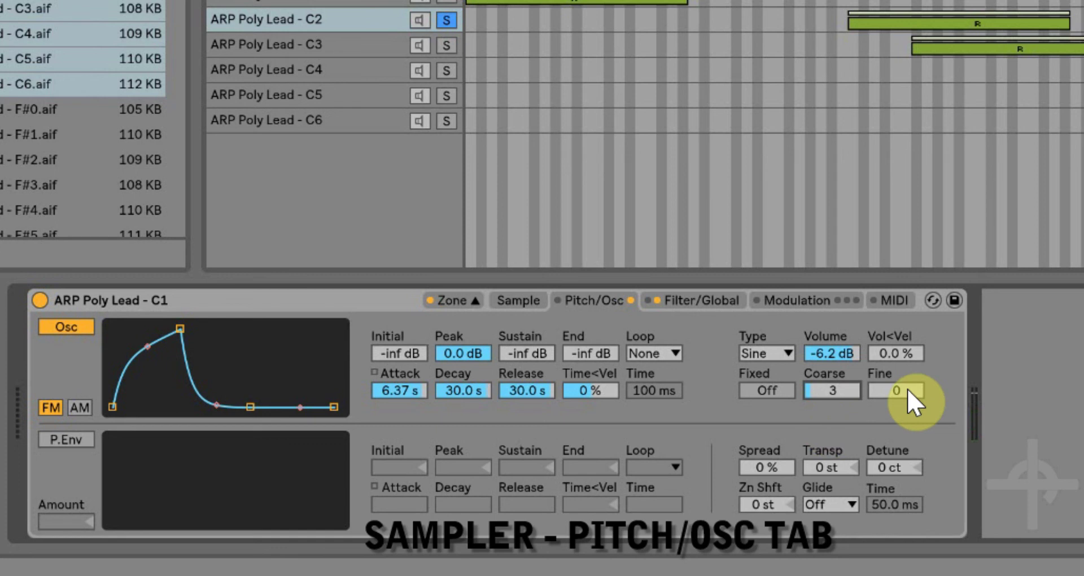
pyautogui.moveTo(907, 389)
pyautogui.mouseDown()
pyautogui.moveTo(906, 340)
pyautogui.moveTo(912, 392)
pyautogui.mouseUp()
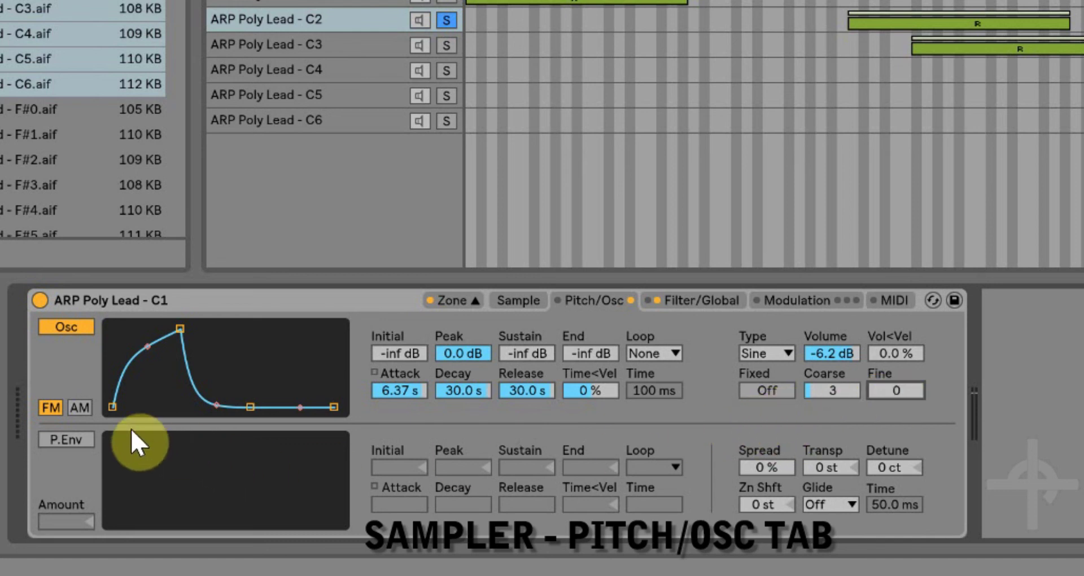
# - Switch the oscillator to AM, with its volume at 0.0 dB and coarse tuning at 0.25
pyautogui.click(74, 409)
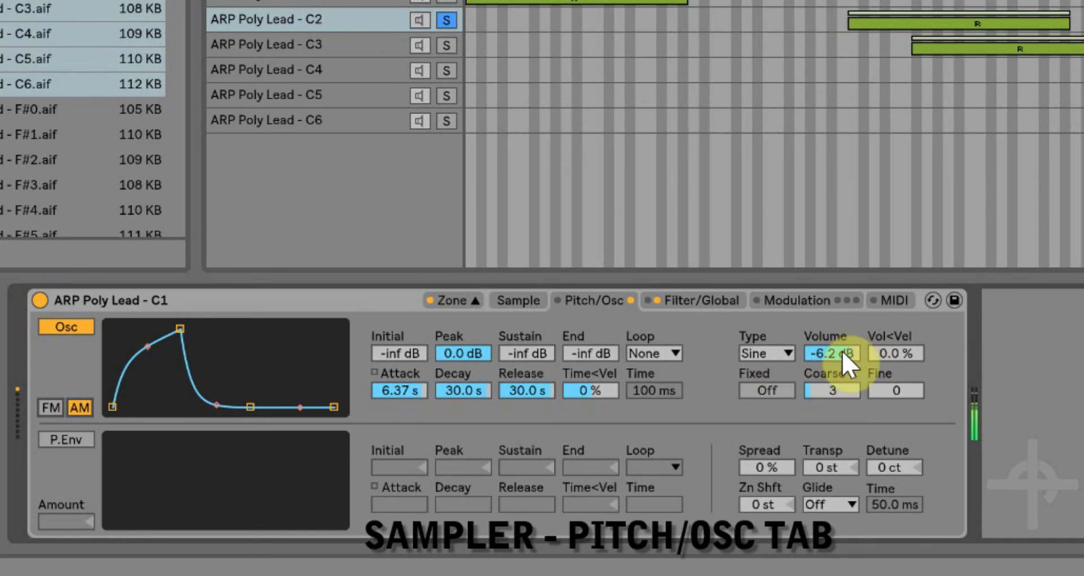
pyautogui.moveTo(842, 351); pyautogui.dragTo(840, 339)
pyautogui.moveTo(832, 390); pyautogui.dragTo(829, 411)
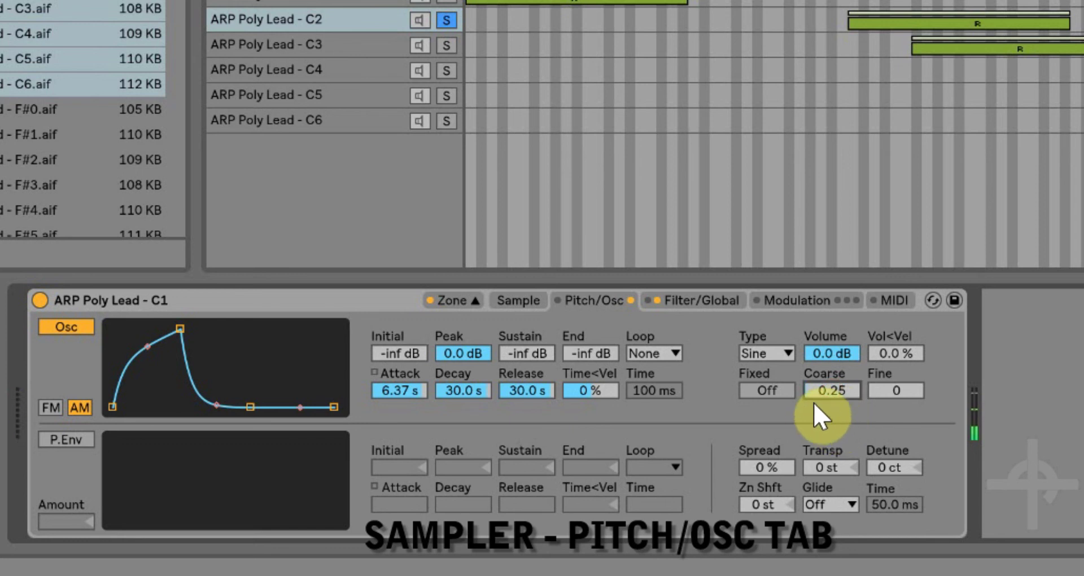
# - Turn off the oscillator and enable the pitch envelope with an amount of +31 st and a decay of 3.23 s
pyautogui.click(67, 328)
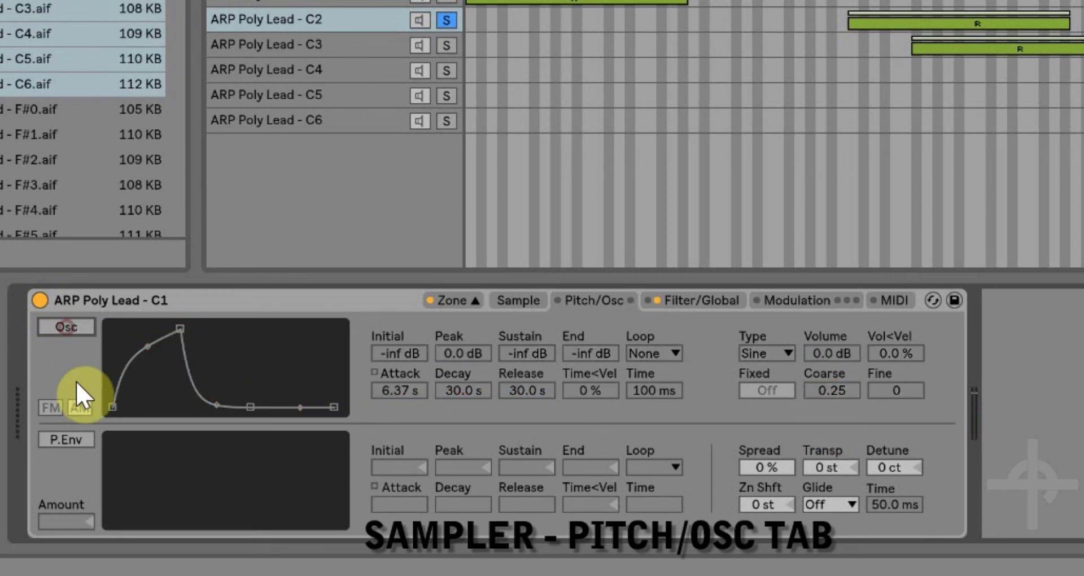
pyautogui.click(48, 441)
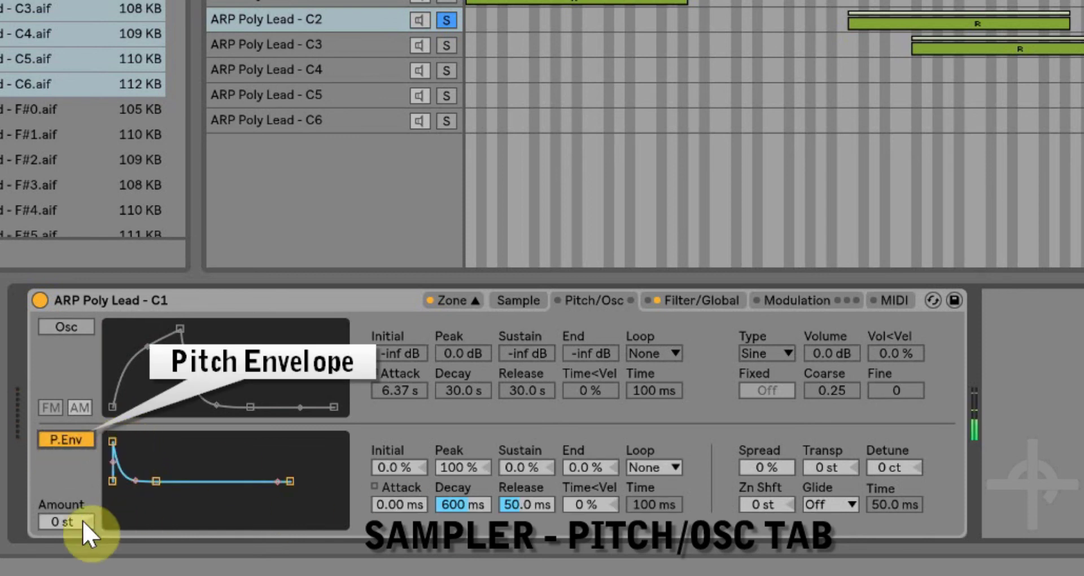
pyautogui.moveTo(70, 518); pyautogui.dragTo(70, 482)
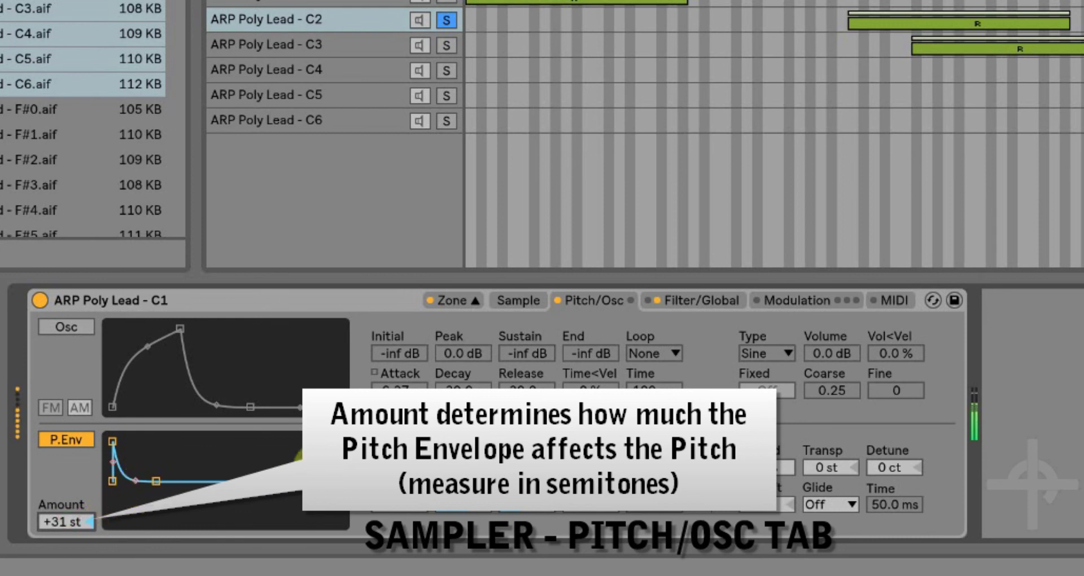
pyautogui.moveTo(462, 505); pyautogui.dragTo(462, 487)
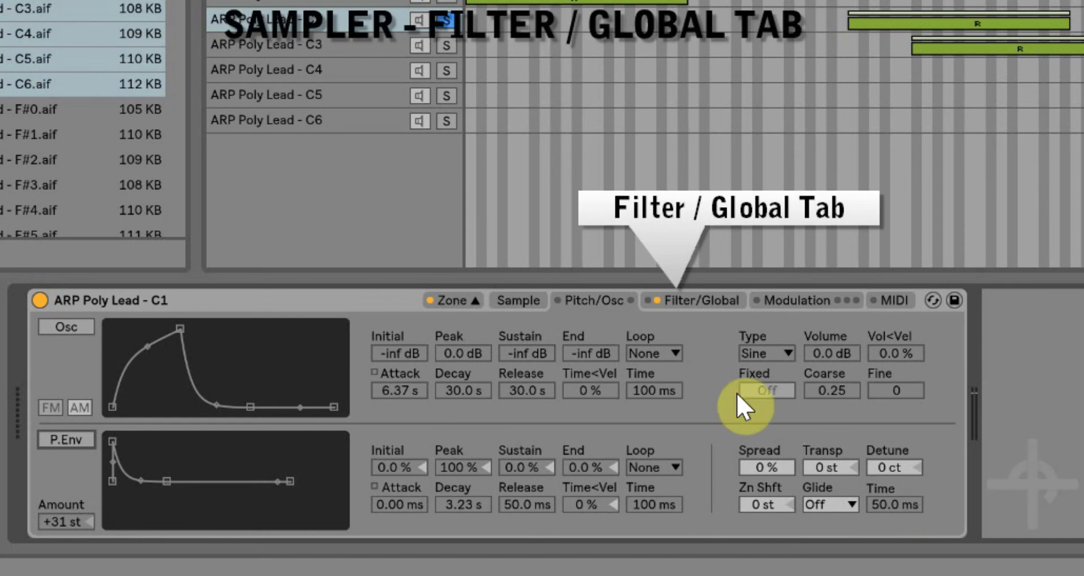
# - Enable the Shaper in Sampler's Filter/Global section, with its order set to pre-filter
pyautogui.click(670, 298)
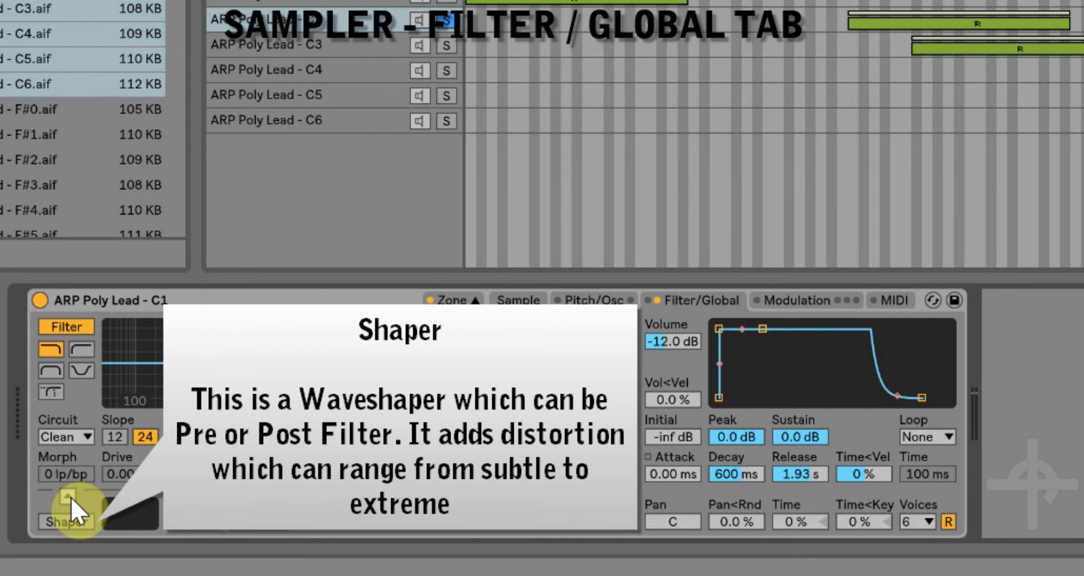
pyautogui.click(68, 496)
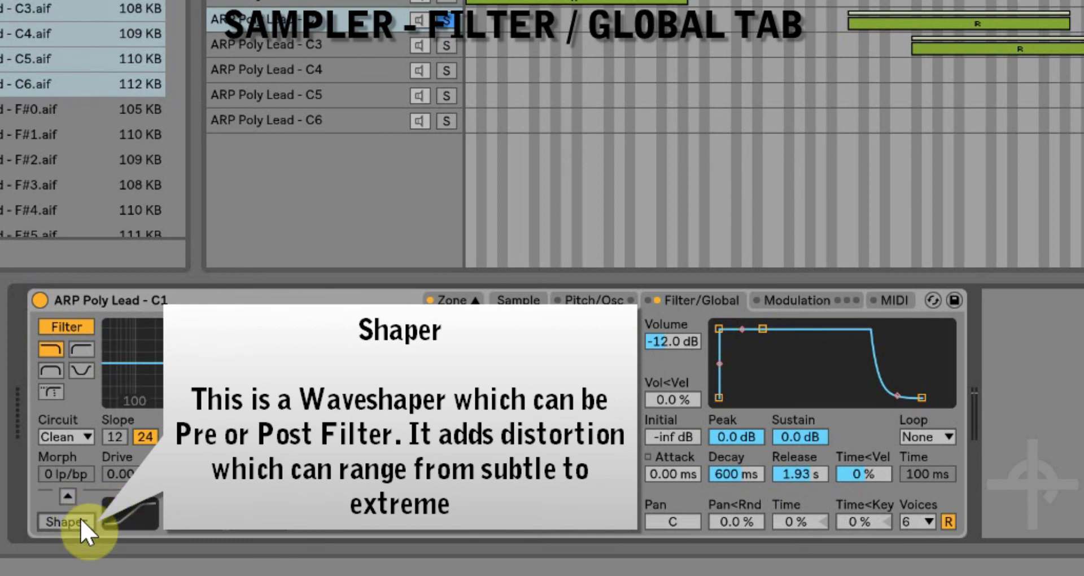
pyautogui.click(80, 518)
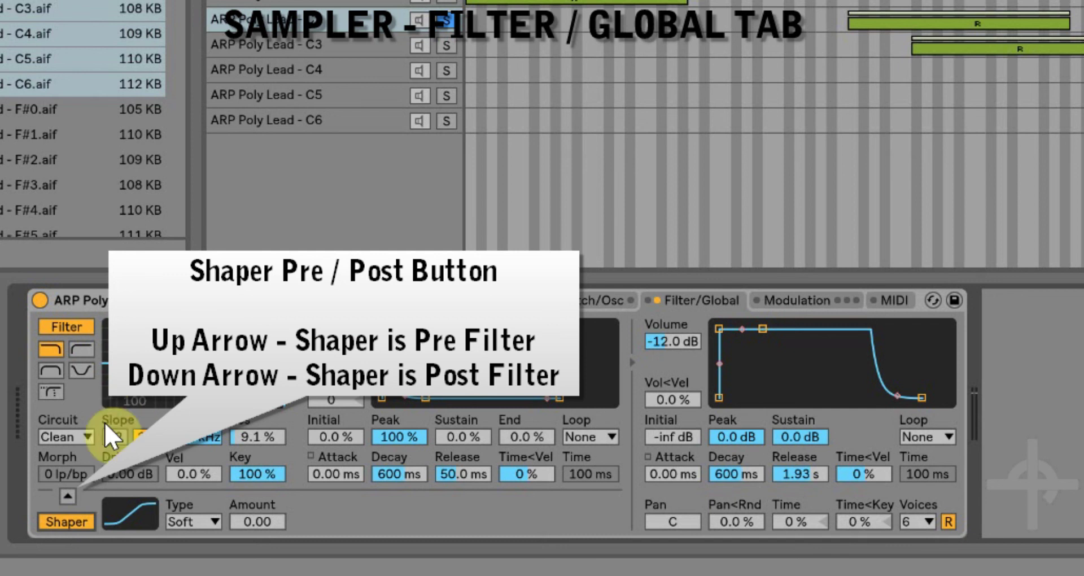
# - Place the Shaper post-filter and set it to the Hard type with an amount of 73.0
pyautogui.click(70, 489)
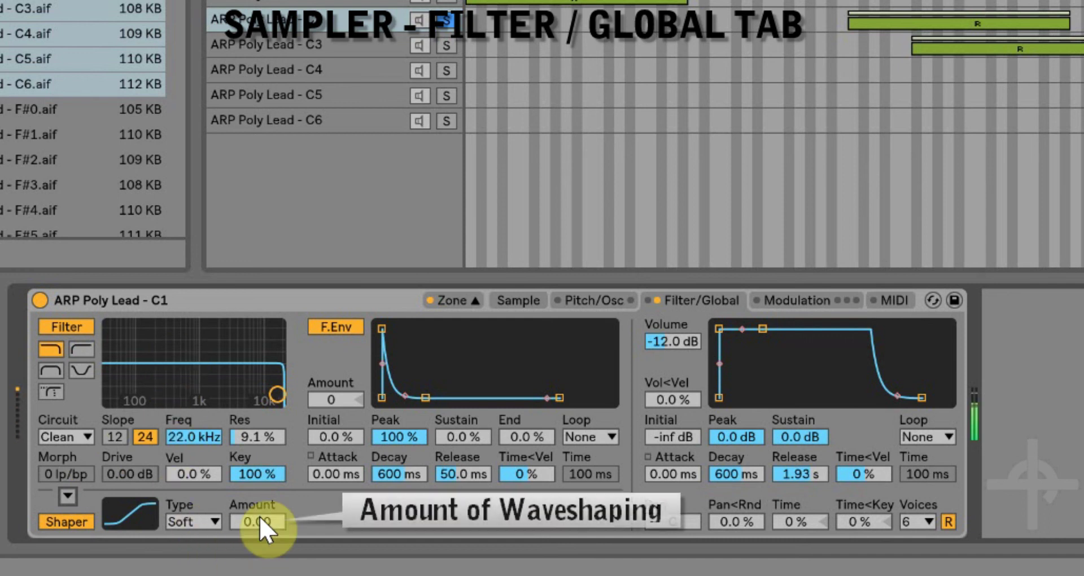
pyautogui.moveTo(259, 516); pyautogui.dragTo(259, 435)
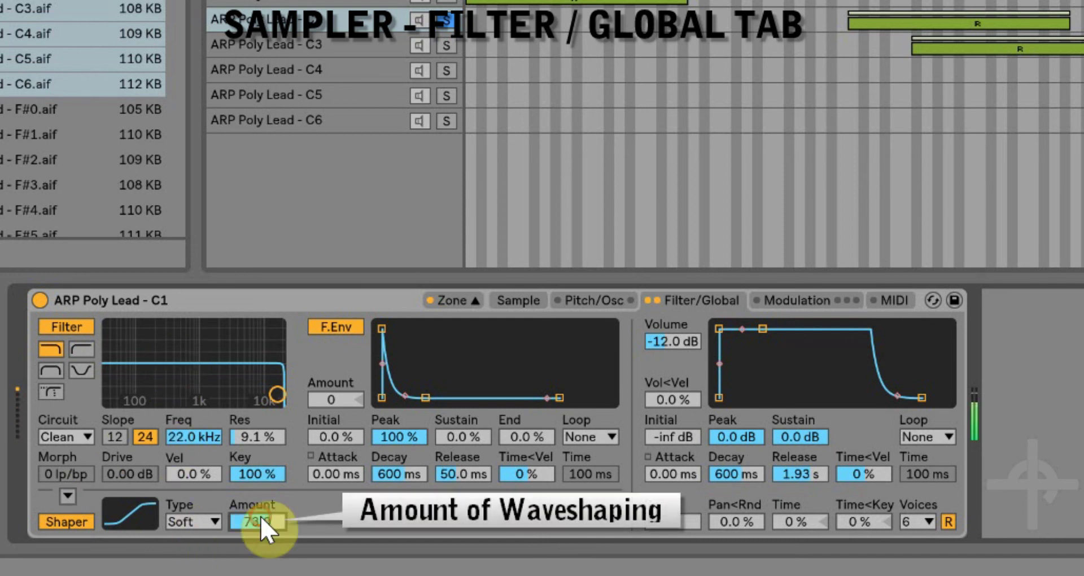
pyautogui.click(211, 520)
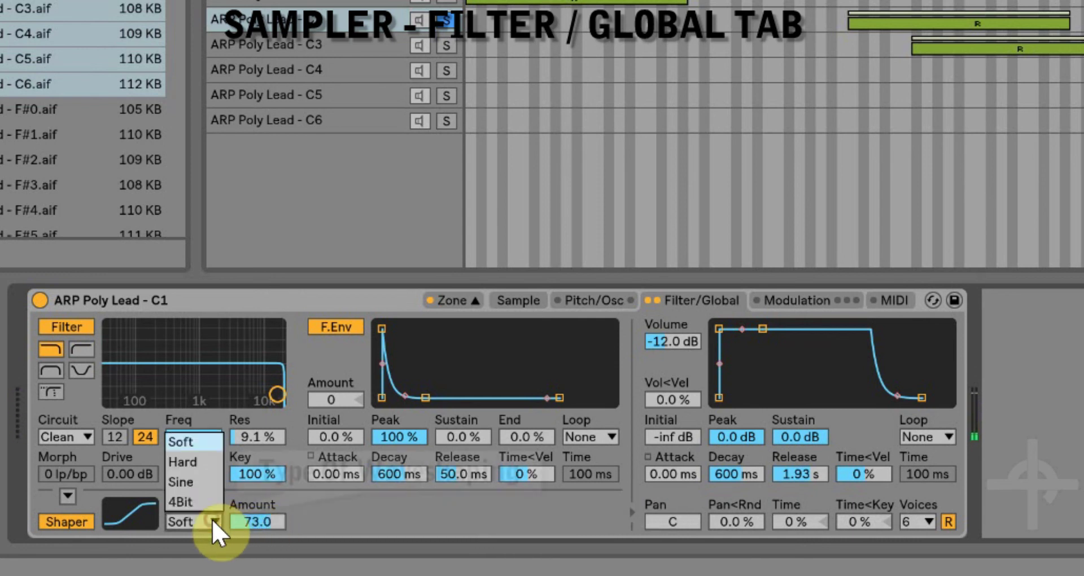
pyautogui.click(212, 463)
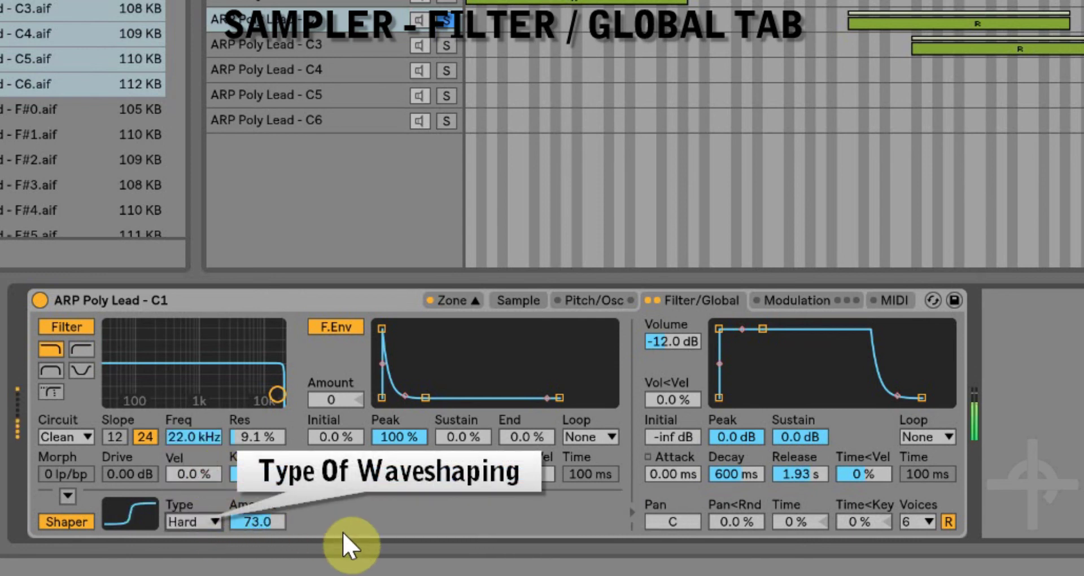
pyautogui.click(194, 521)
pyautogui.click(194, 520)
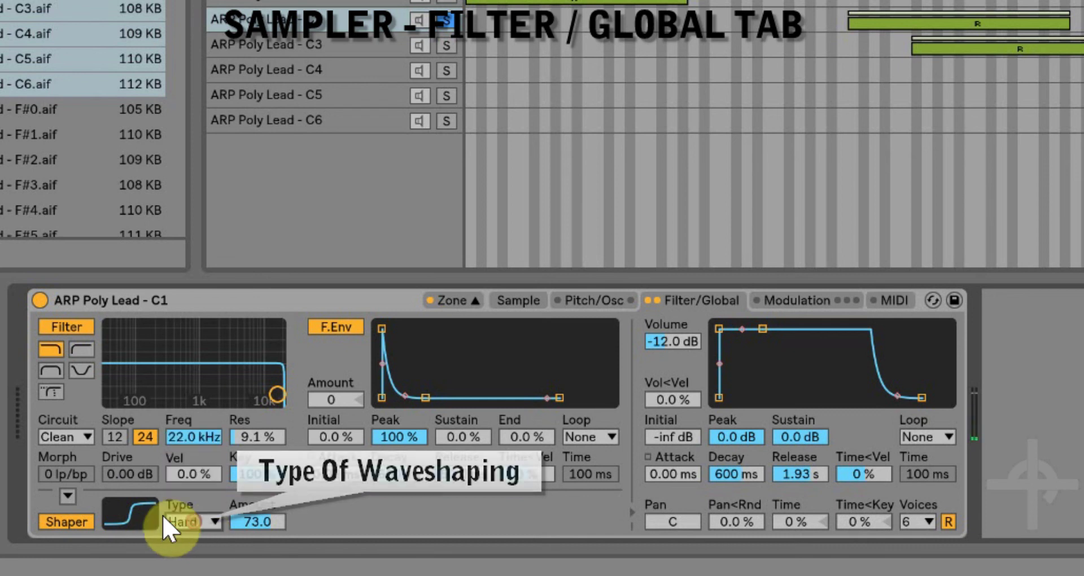
# - Compare the Shaper's pre- and post-filter order while lowering the filter to 5.94 kHz with 14 % resonance
pyautogui.click(67, 495)
pyautogui.moveTo(268, 391)
pyautogui.mouseDown()
pyautogui.moveTo(167, 393)
pyautogui.moveTo(249, 390)
pyautogui.mouseUp()
pyautogui.click(59, 490)
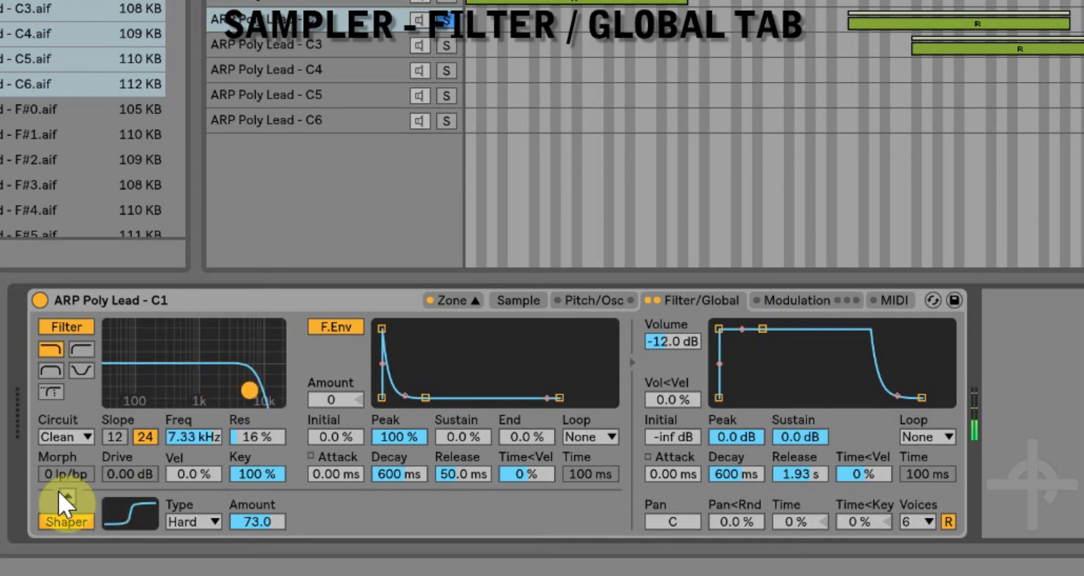
pyautogui.moveTo(241, 383)
pyautogui.mouseDown()
pyautogui.moveTo(114, 383)
pyautogui.moveTo(244, 389)
pyautogui.mouseUp()
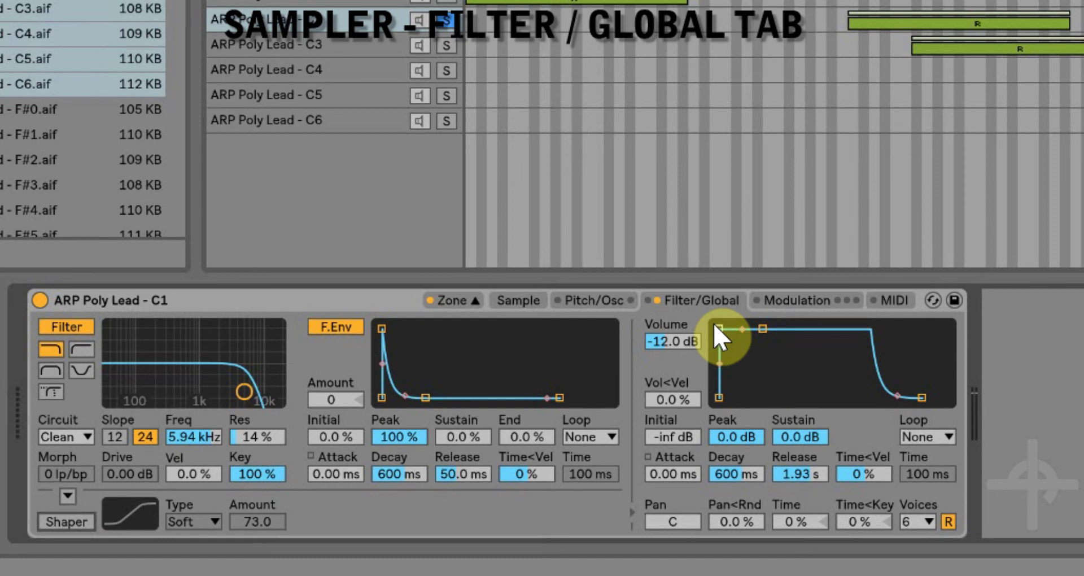
# - Lengthen the volume envelope's attack and set its attack slope to 96 %
pyautogui.moveTo(716, 324); pyautogui.dragTo(743, 368)
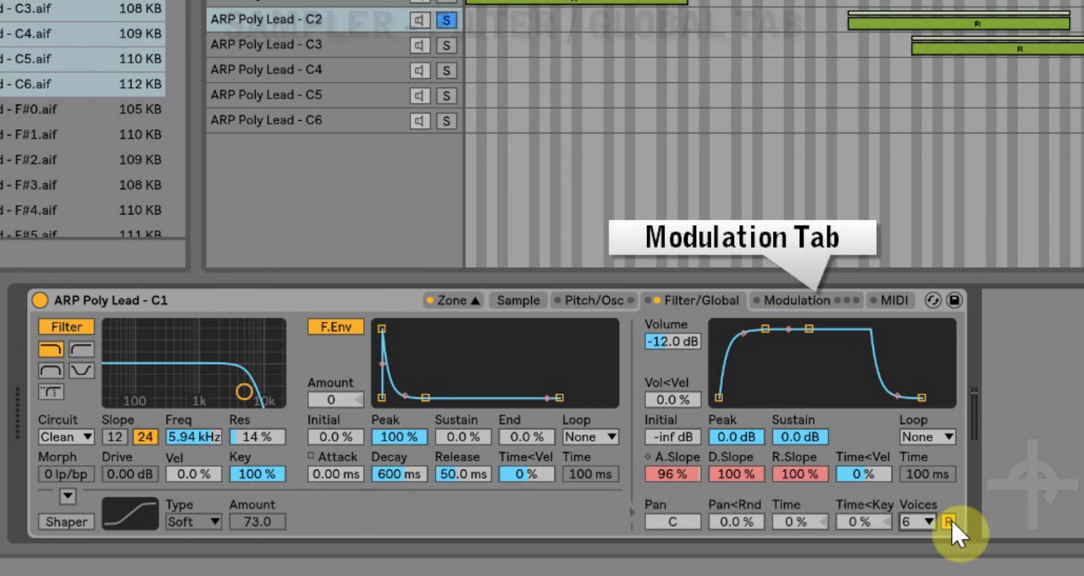
# - Enable the auxiliary envelope in Sampler's Modulation section with a 1.84 s attack, and route destination A to Shaper Amt at 100.00
pyautogui.click(831, 305)
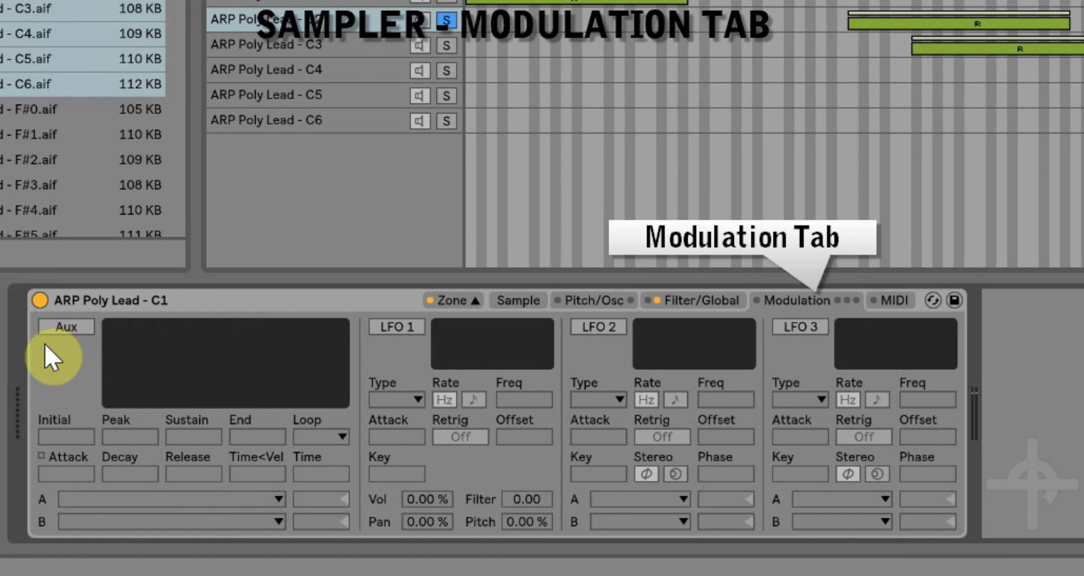
pyautogui.click(46, 327)
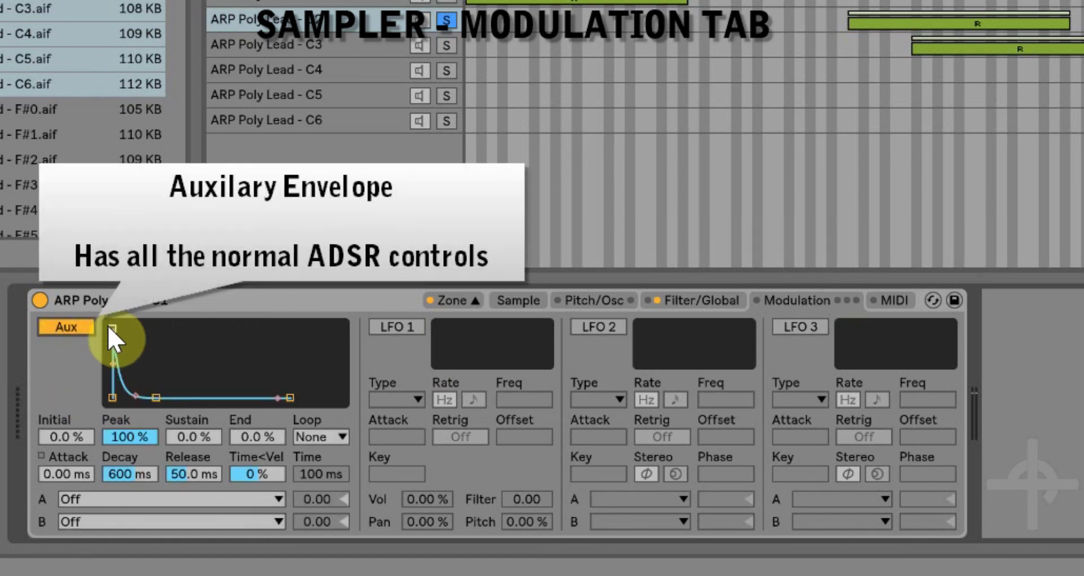
pyautogui.moveTo(109, 328); pyautogui.dragTo(188, 328)
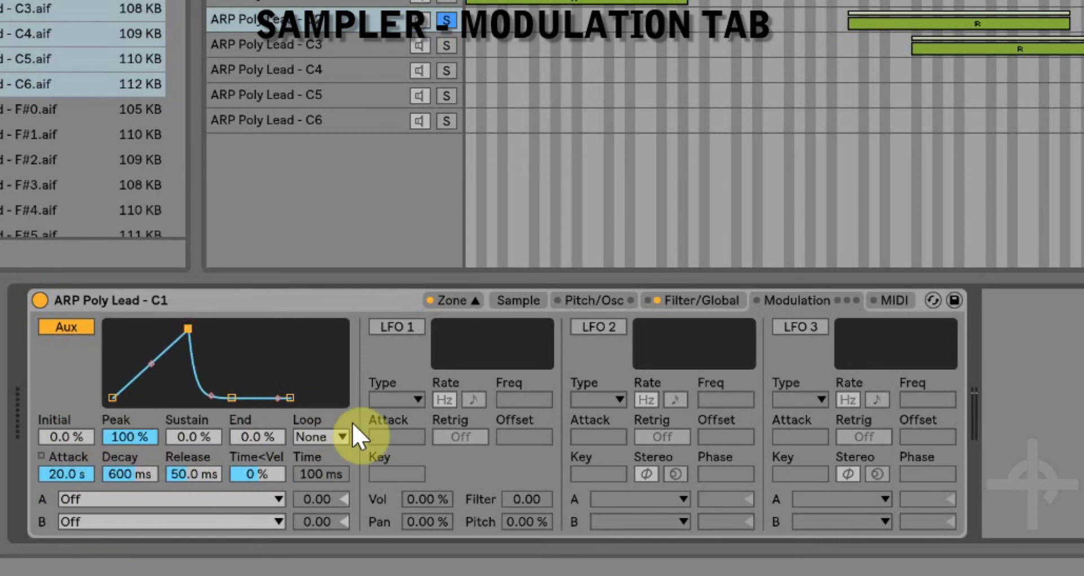
pyautogui.click(152, 499)
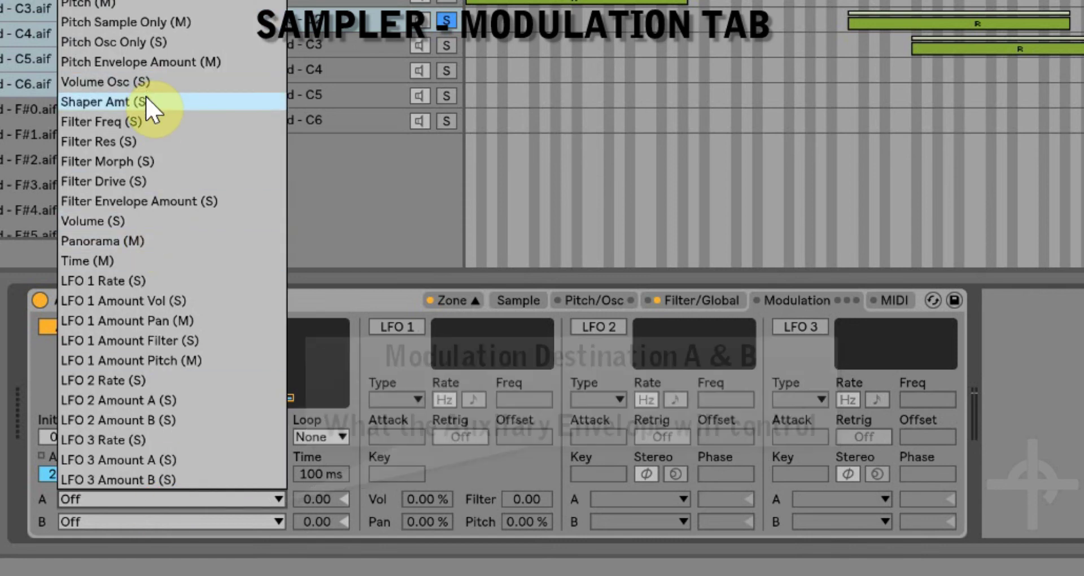
pyautogui.click(101, 102)
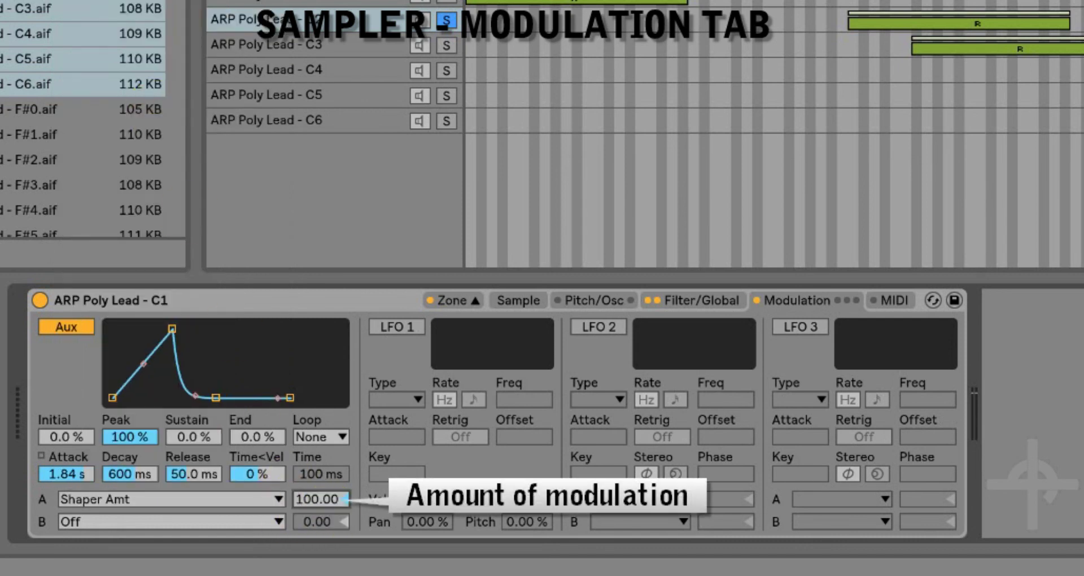
# - Turn on the Shaper in Filter/Global and set the auxiliary envelope's attack to 3.59 s
pyautogui.click(666, 300)
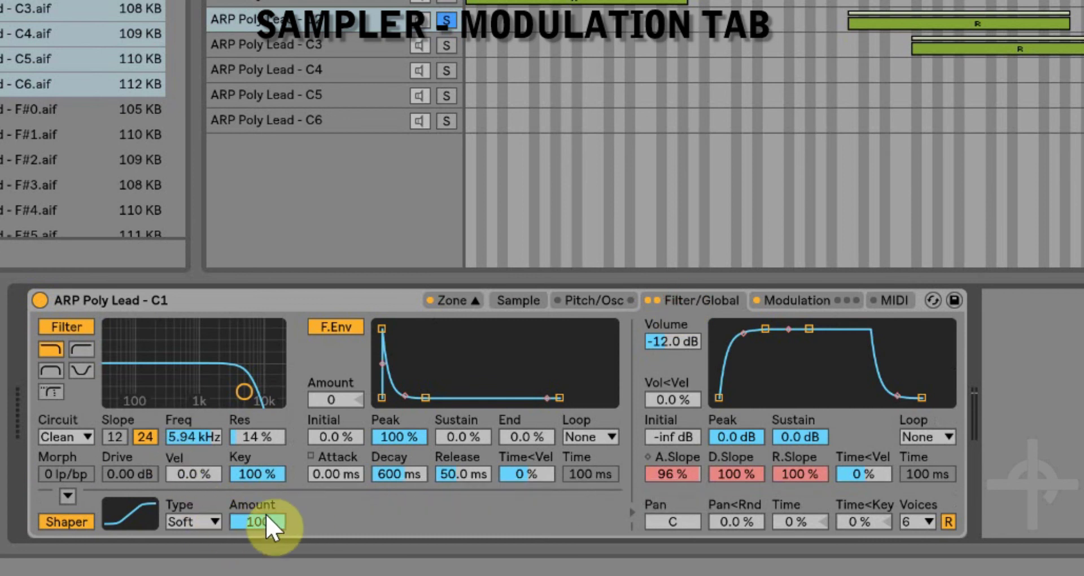
pyautogui.click(815, 296)
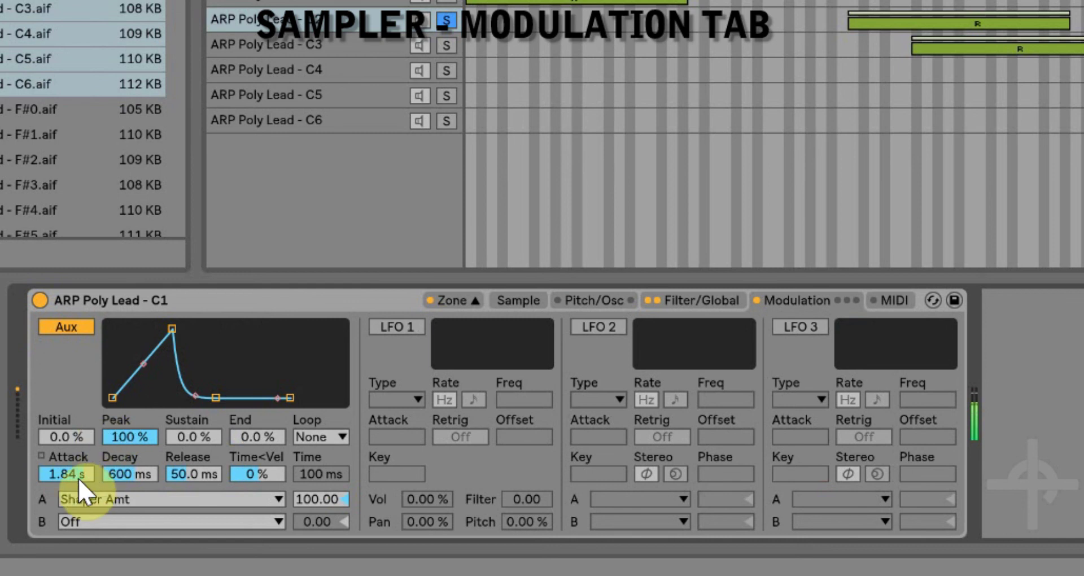
pyautogui.moveTo(76, 475); pyautogui.dragTo(76, 429)
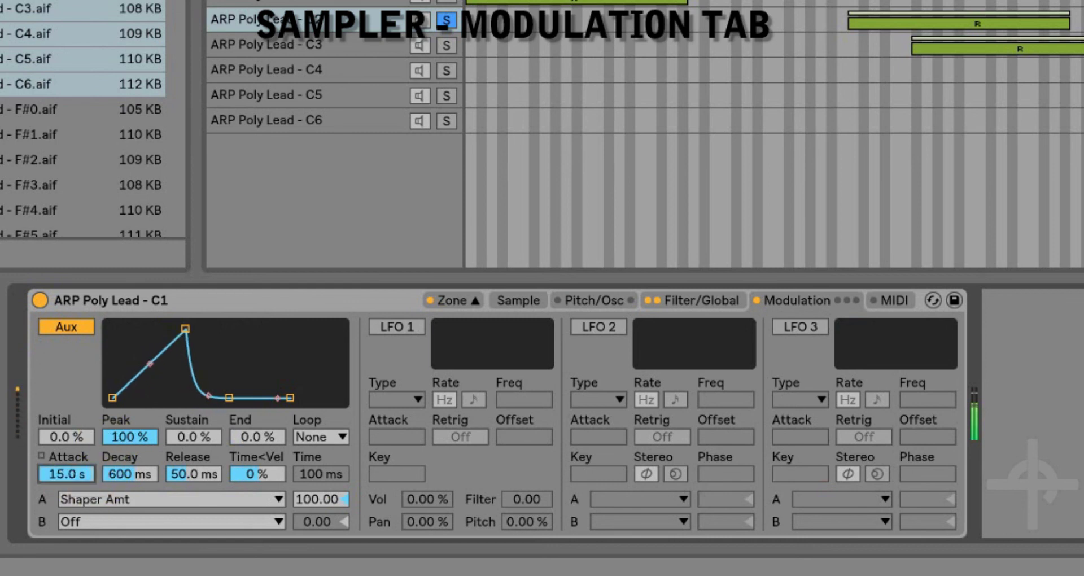
pyautogui.moveTo(75, 476); pyautogui.dragTo(77, 501)
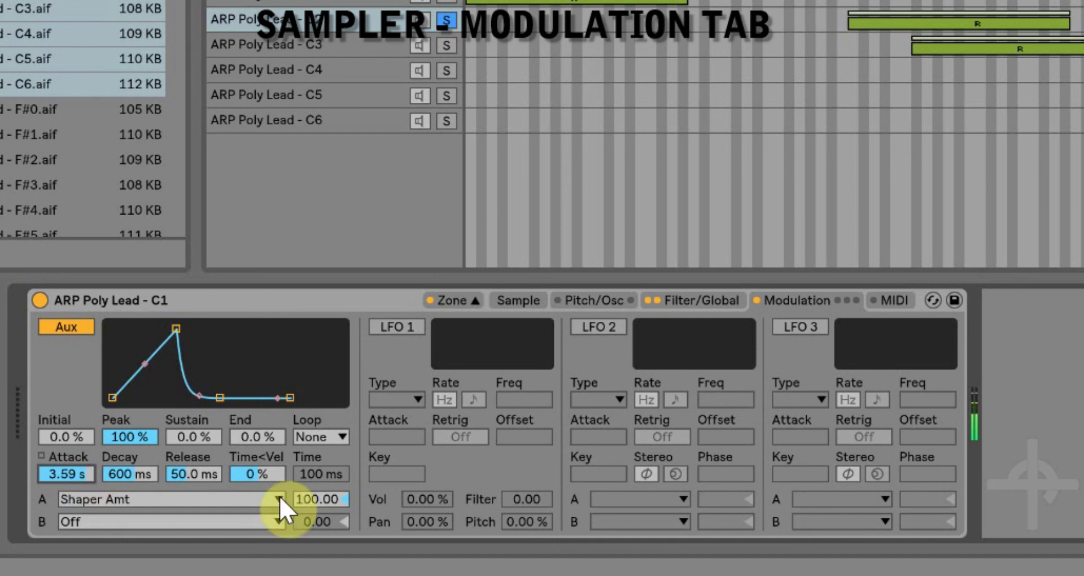
# - Turn off the Shaper in Filter/Global and the auxiliary envelope in Modulation
pyautogui.click(714, 300)
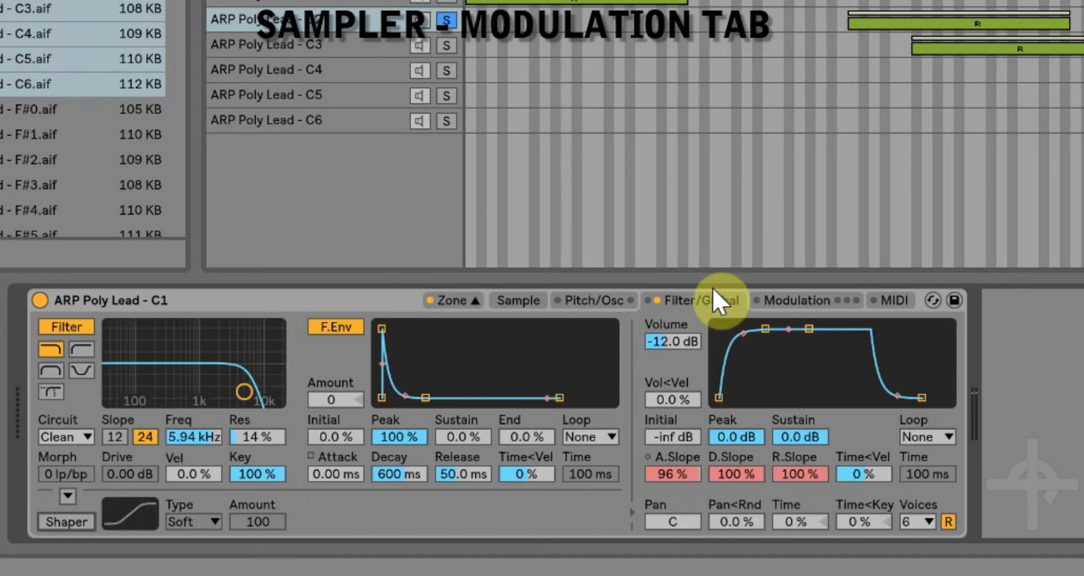
pyautogui.click(799, 300)
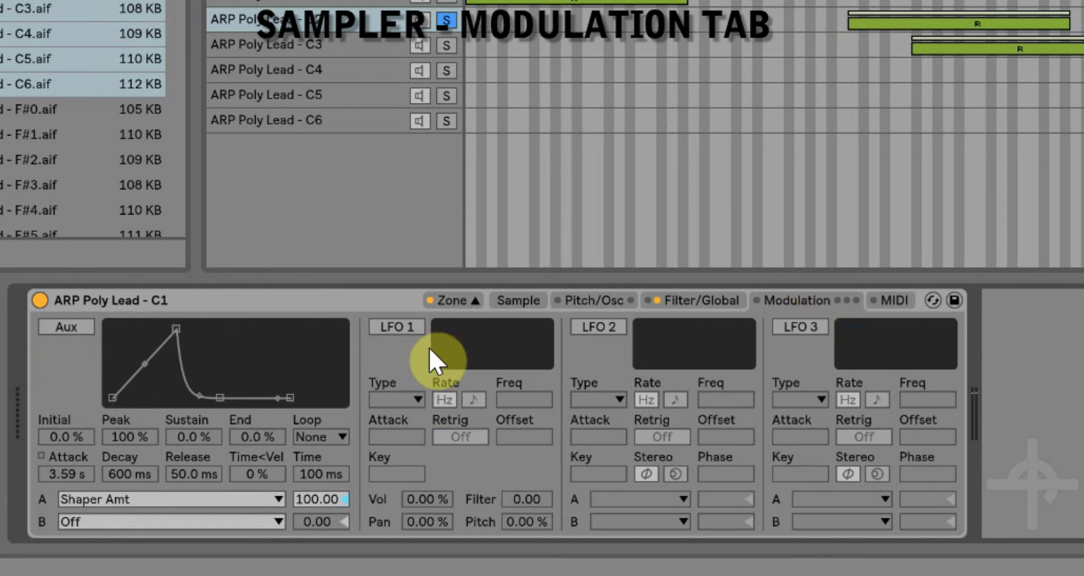
# - Enable LFO 1 and keep its pitch modulation at 0.00 %
pyautogui.click(398, 325)
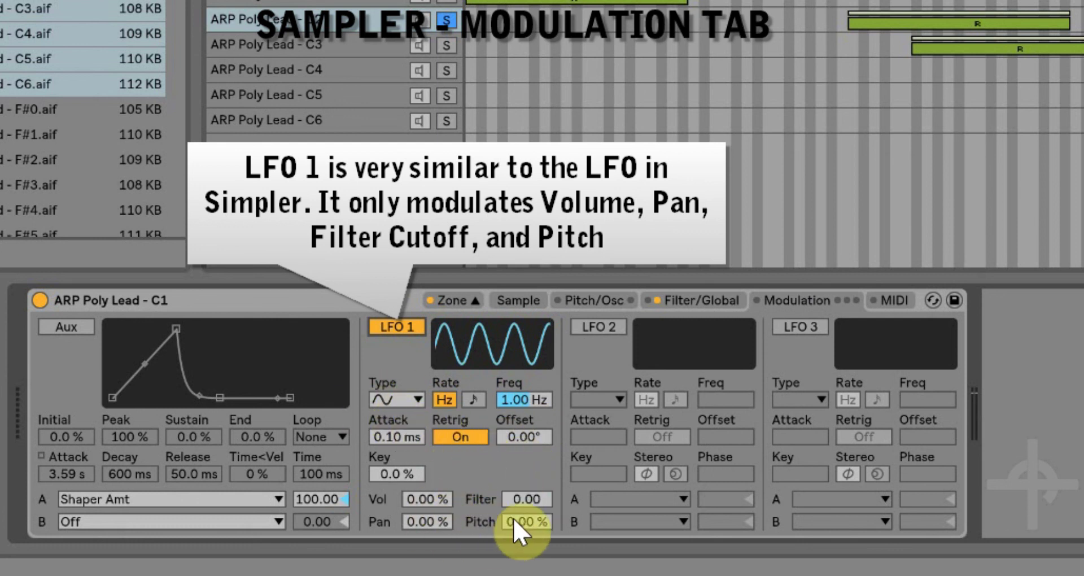
pyautogui.moveTo(513, 518); pyautogui.dragTo(513, 518)
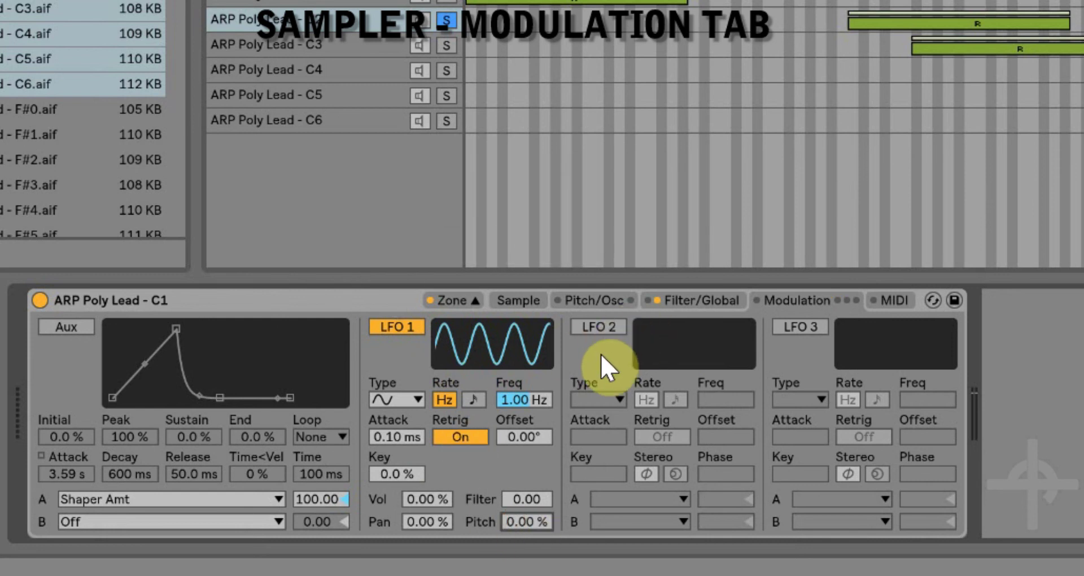
# - Enable LFO 2 in stereo Phase mode and route its destination A to Shaper Amt with an amount of 100.00
pyautogui.click(600, 328)
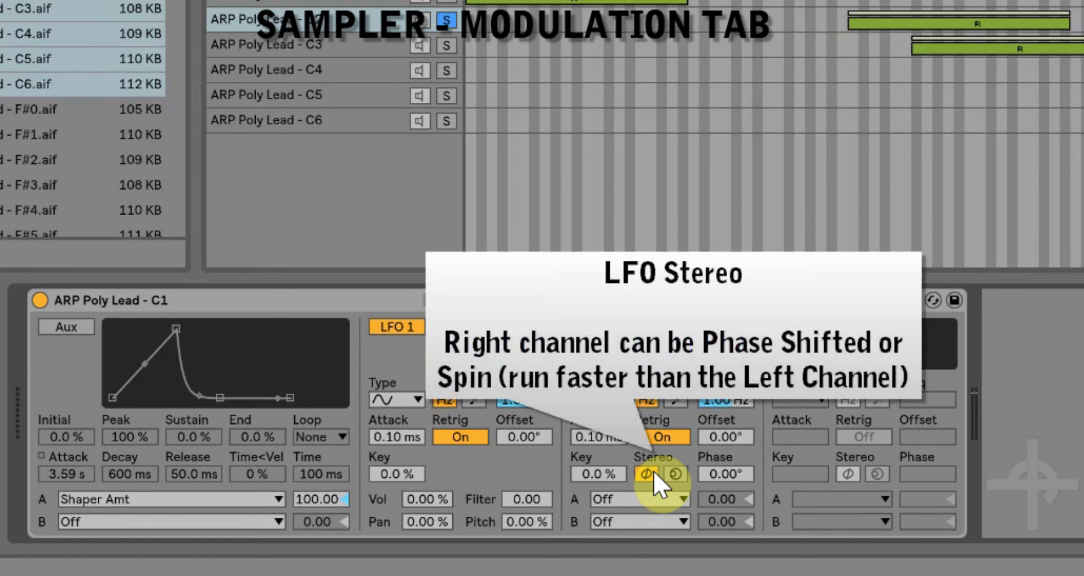
pyautogui.click(672, 473)
pyautogui.click(646, 473)
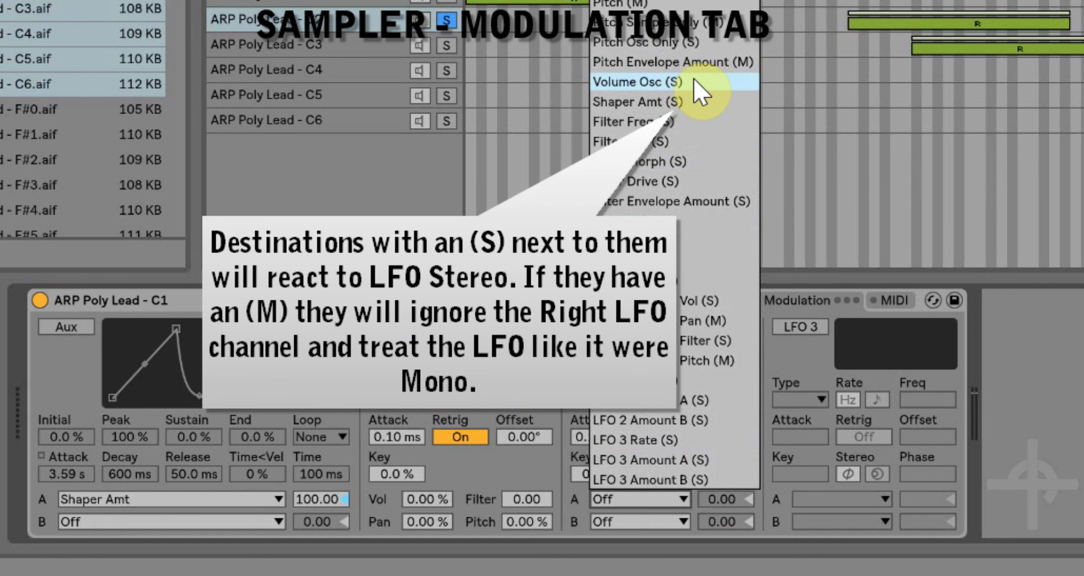
pyautogui.click(693, 106)
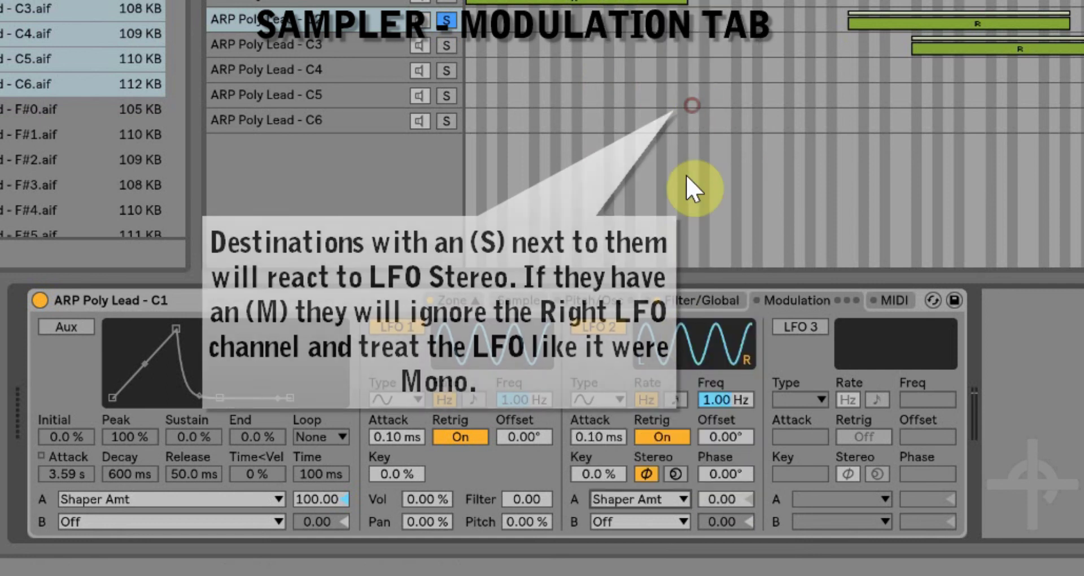
pyautogui.moveTo(722, 499); pyautogui.dragTo(722, 469)
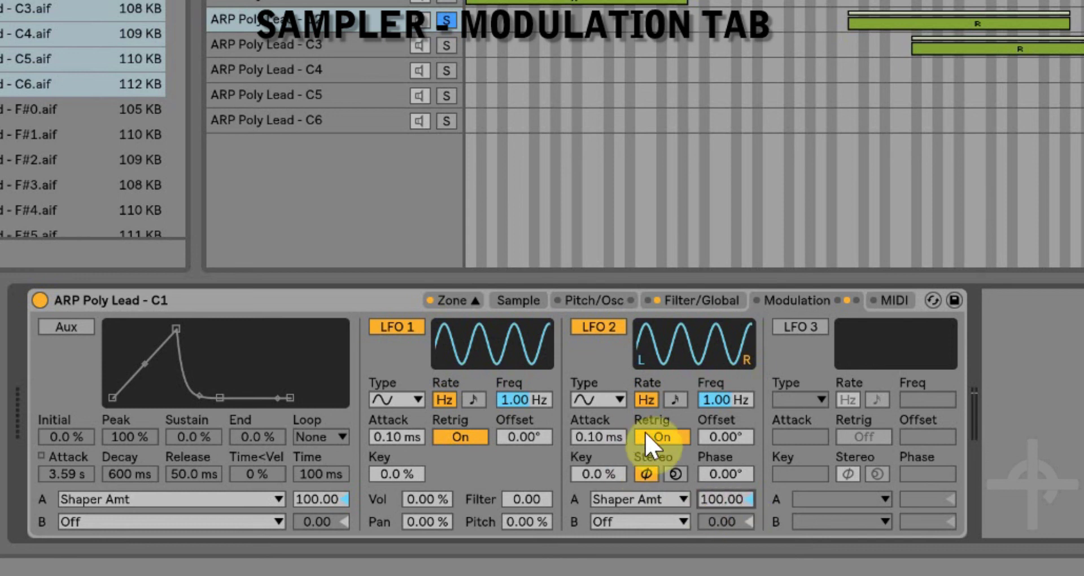
# - Turn the Shaper back on in Filter/Global and return to the Modulation settings
pyautogui.click(654, 300)
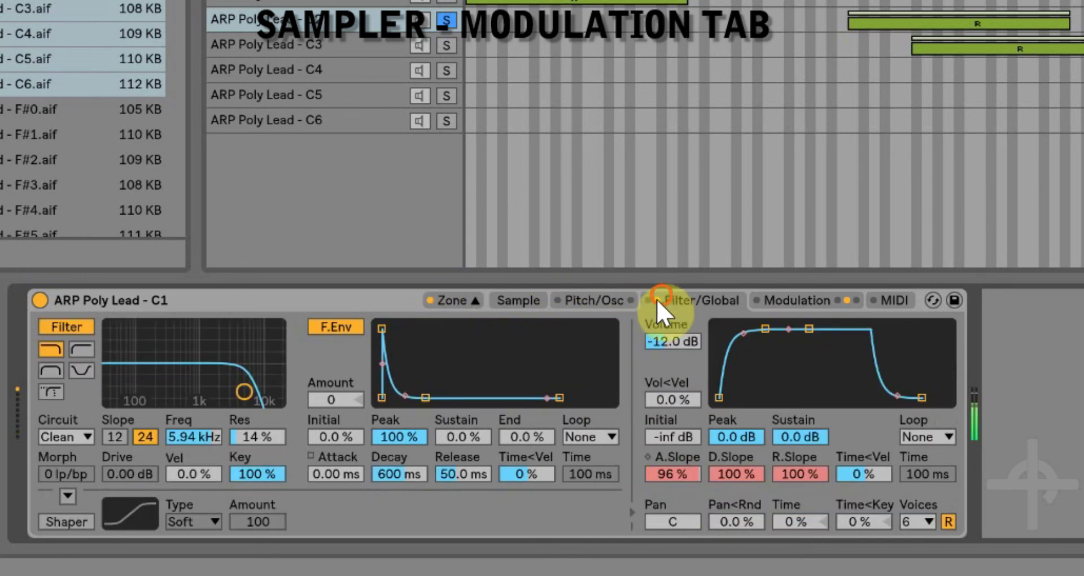
pyautogui.click(67, 521)
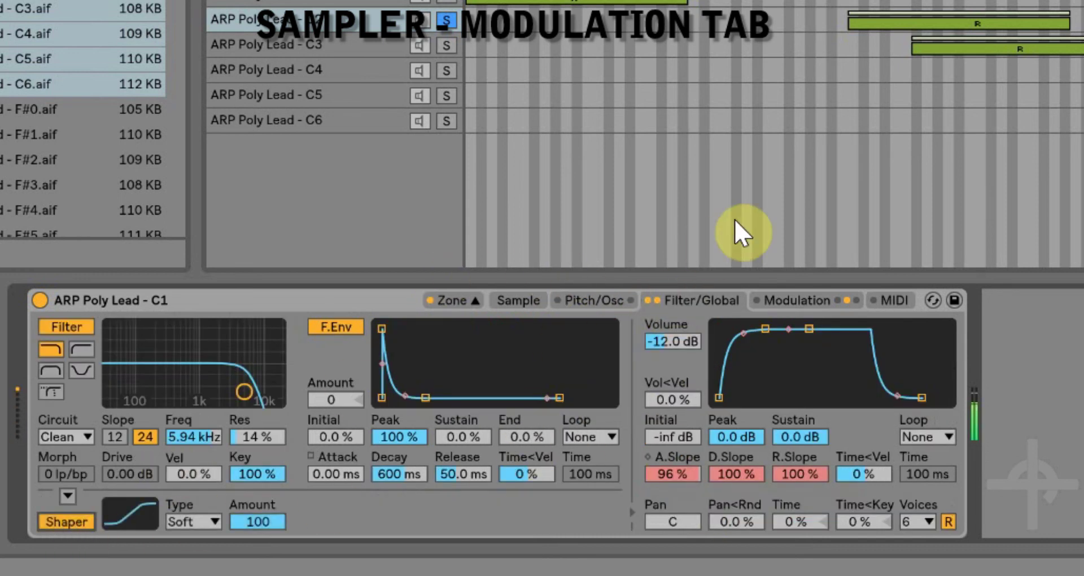
pyautogui.click(794, 299)
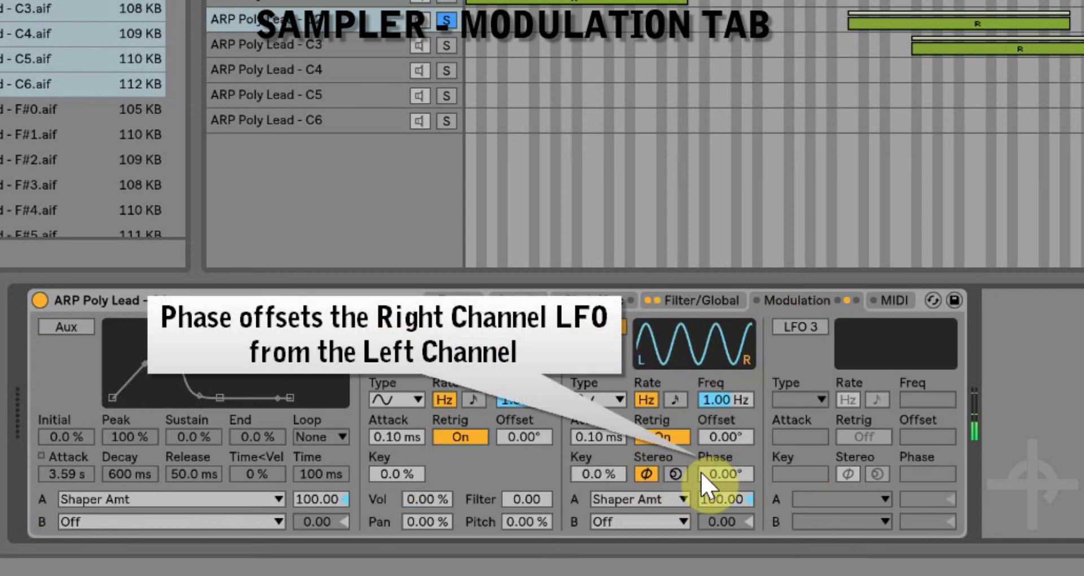
# - Set LFO 2's stereo phase to 186°, and switch its stereo mode to Spin at 20 %
pyautogui.moveTo(725, 474); pyautogui.dragTo(725, 445)
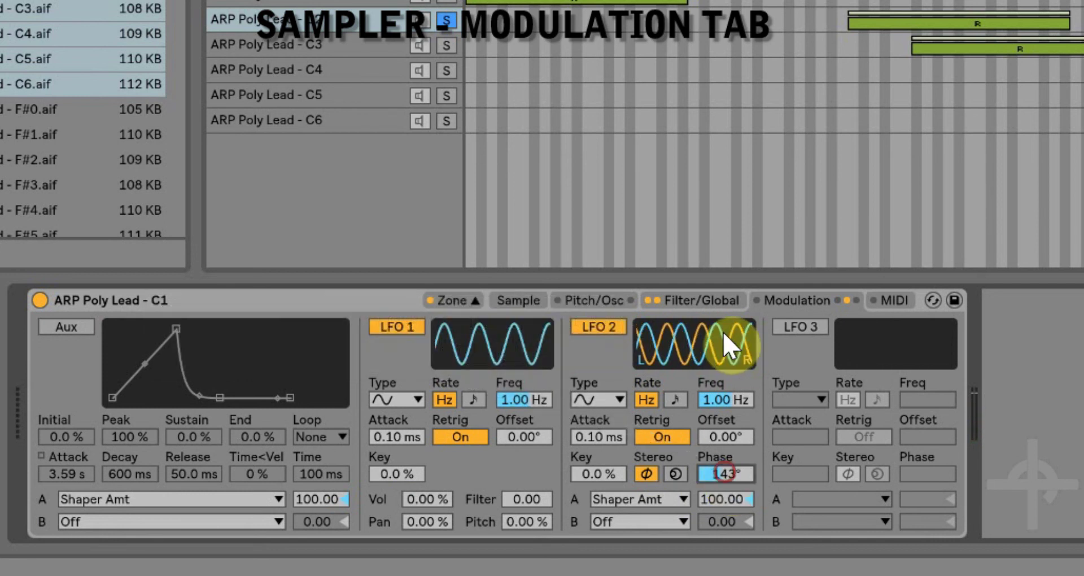
pyautogui.moveTo(730, 480); pyautogui.dragTo(726, 404)
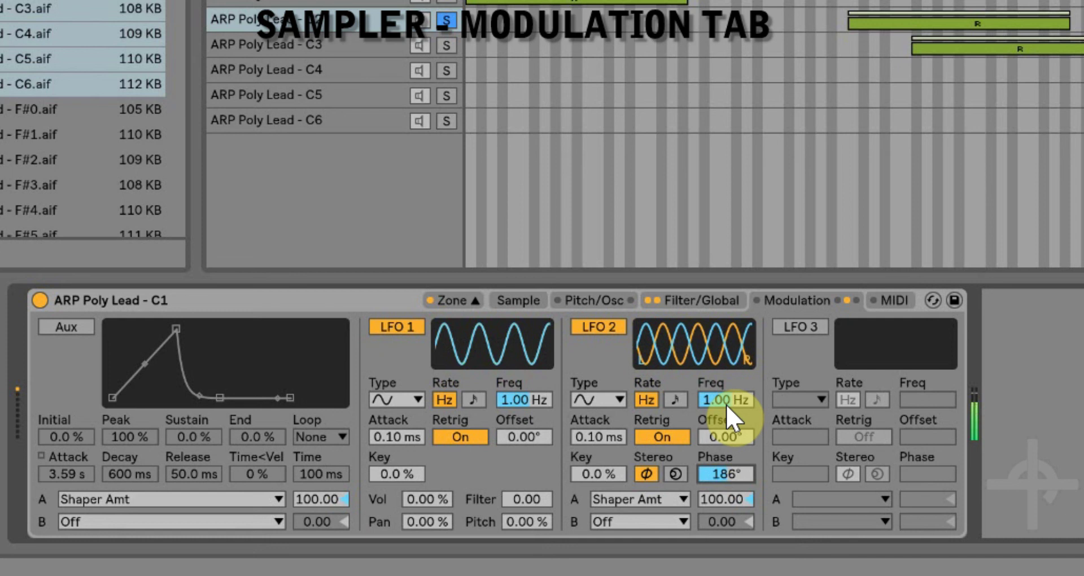
pyautogui.click(676, 473)
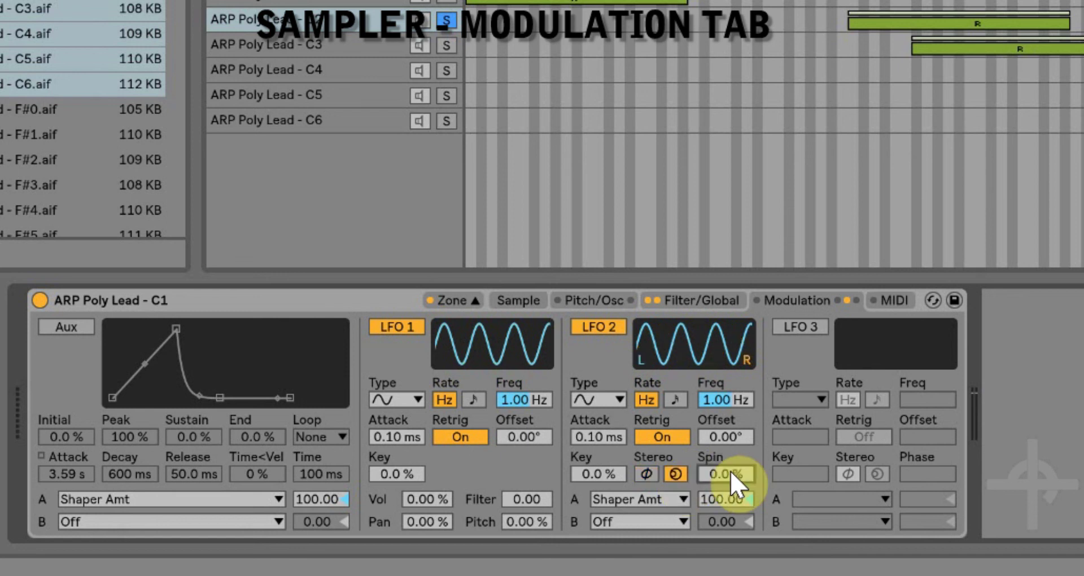
pyautogui.moveTo(730, 470); pyautogui.dragTo(730, 456)
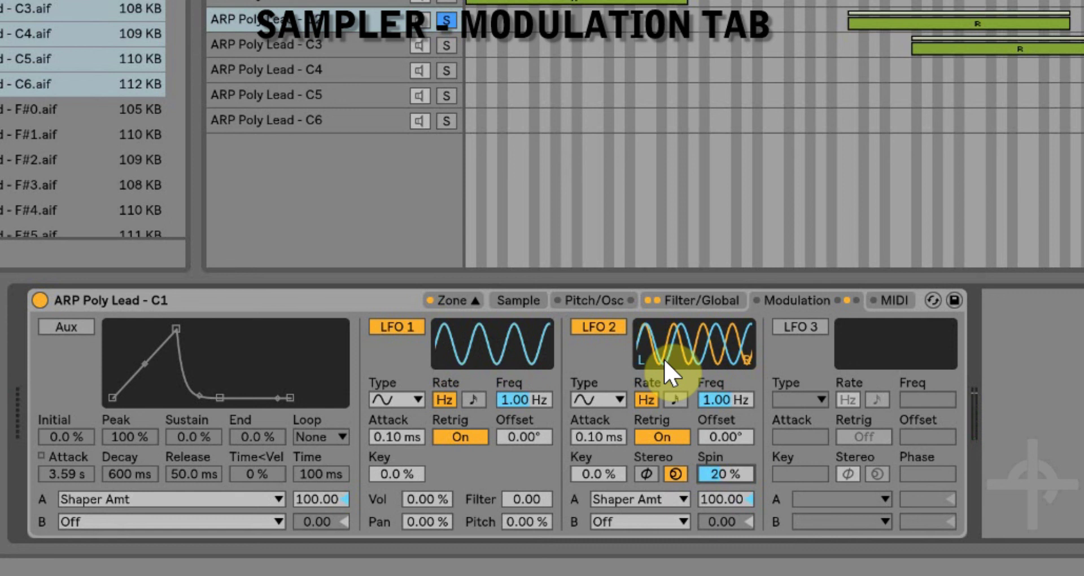
# - Enable LFO 3 and assign LFO 2's destination B to Pitch Envelope Amount
pyautogui.click(794, 314)
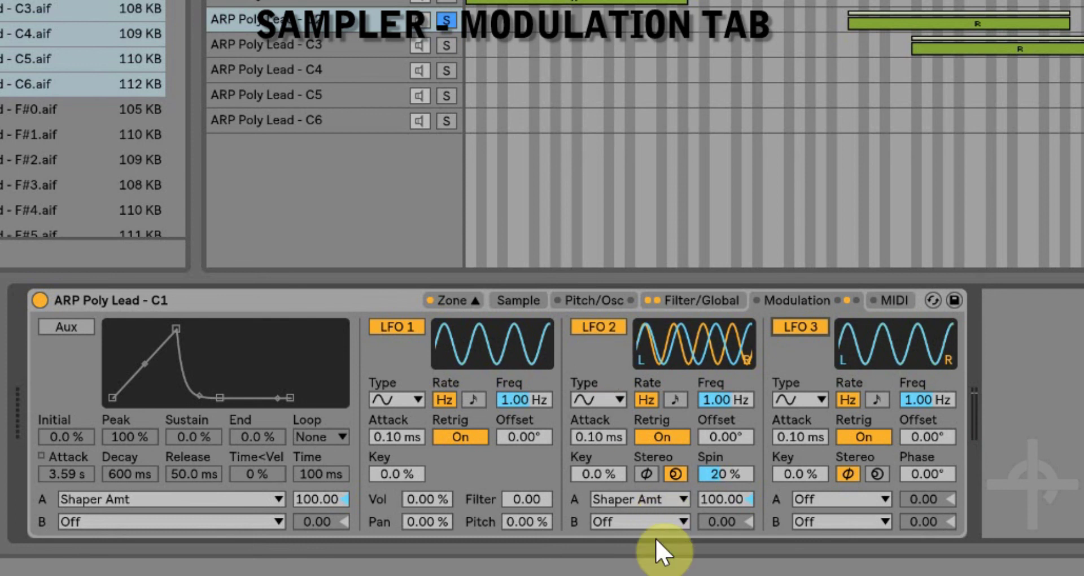
pyautogui.click(626, 516)
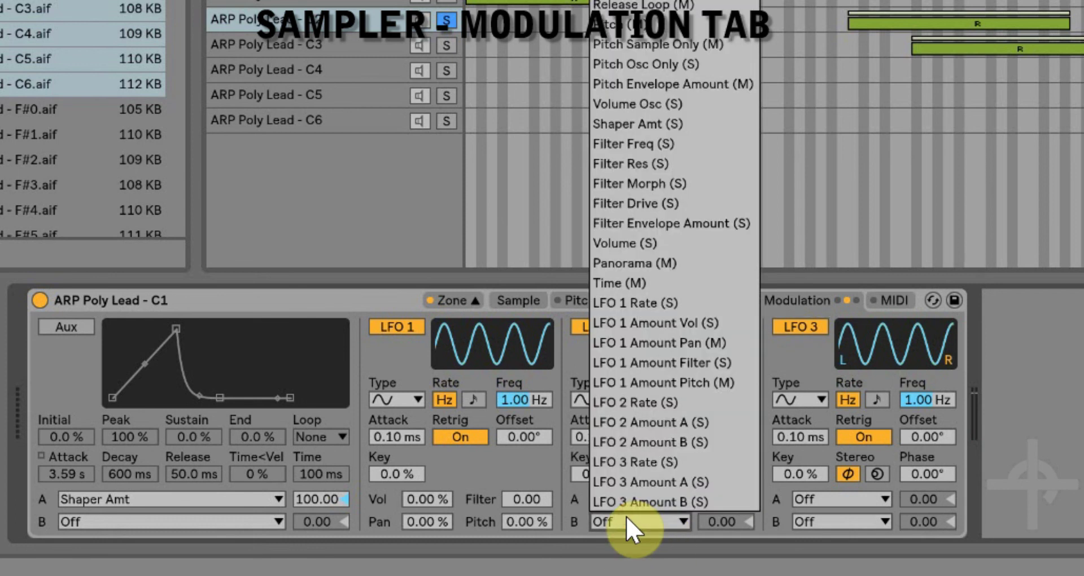
pyautogui.click(676, 86)
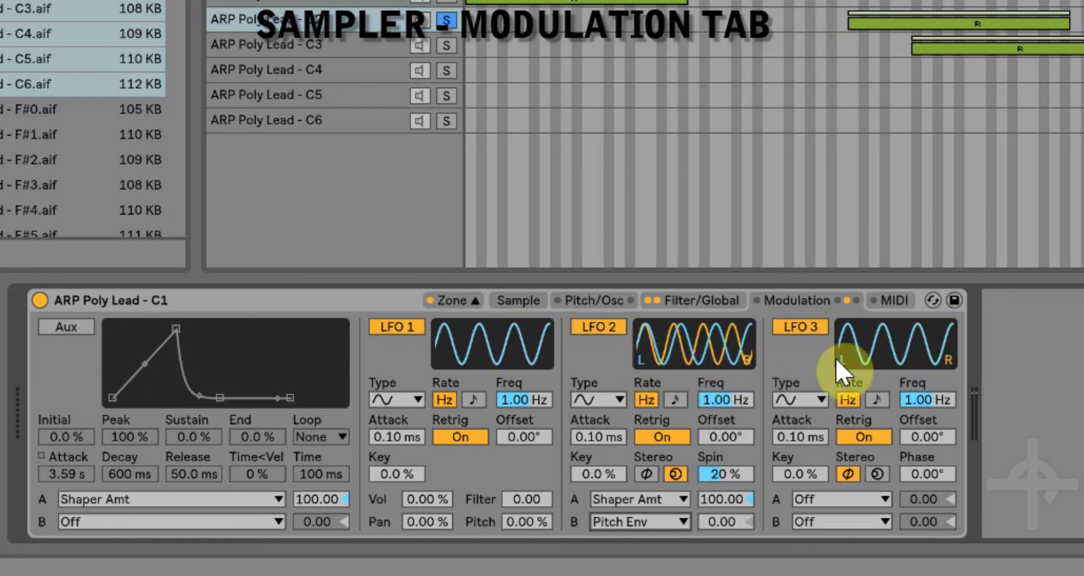
# - In Sampler's MIDI settings, view the Mod Wheel modulation destinations and set the Pitch Bend Range to +24 st
pyautogui.click(895, 301)
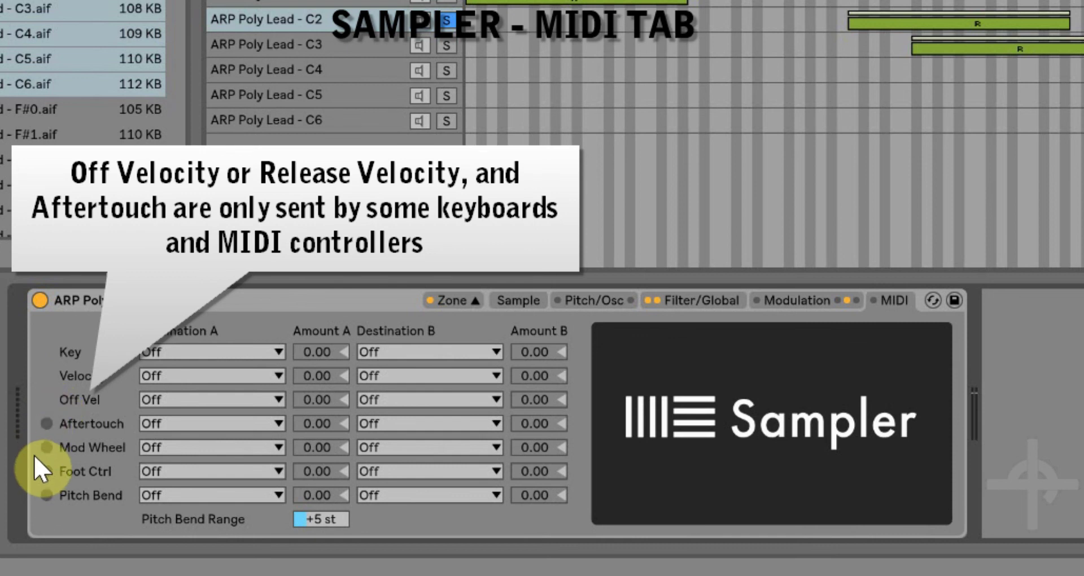
pyautogui.click(229, 446)
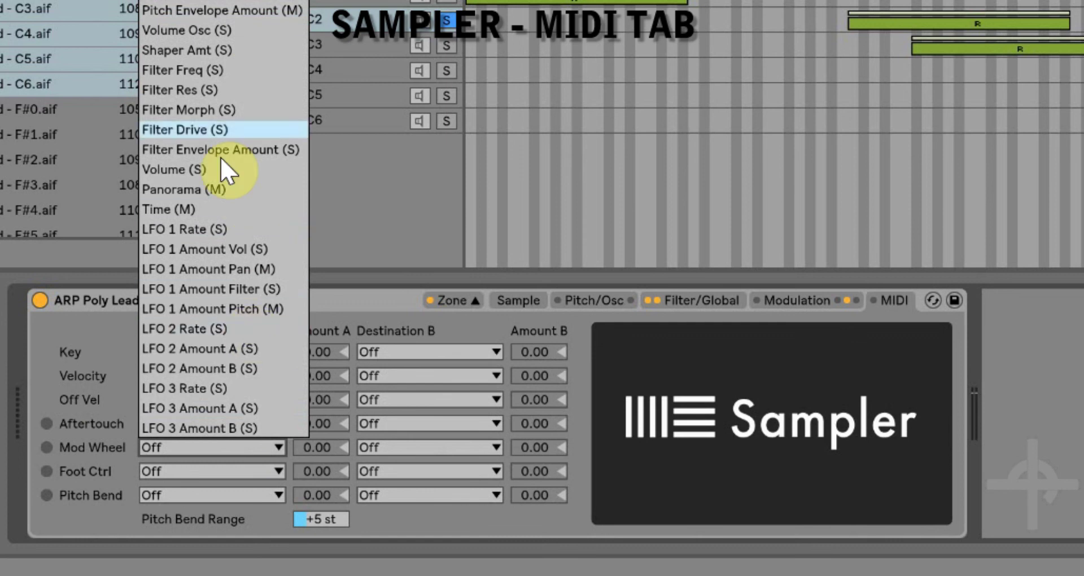
pyautogui.click(337, 456)
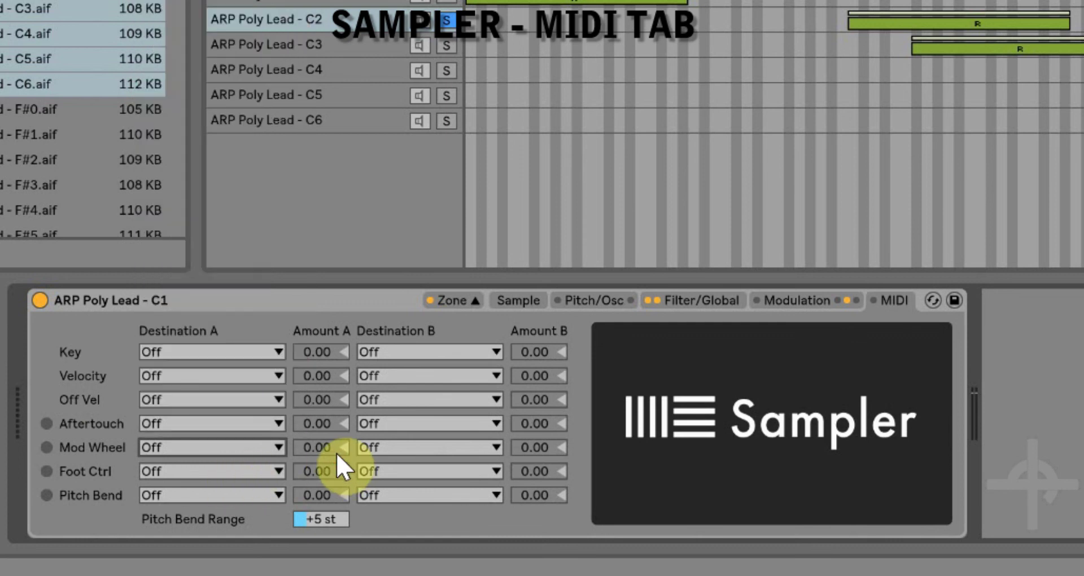
pyautogui.click(327, 517)
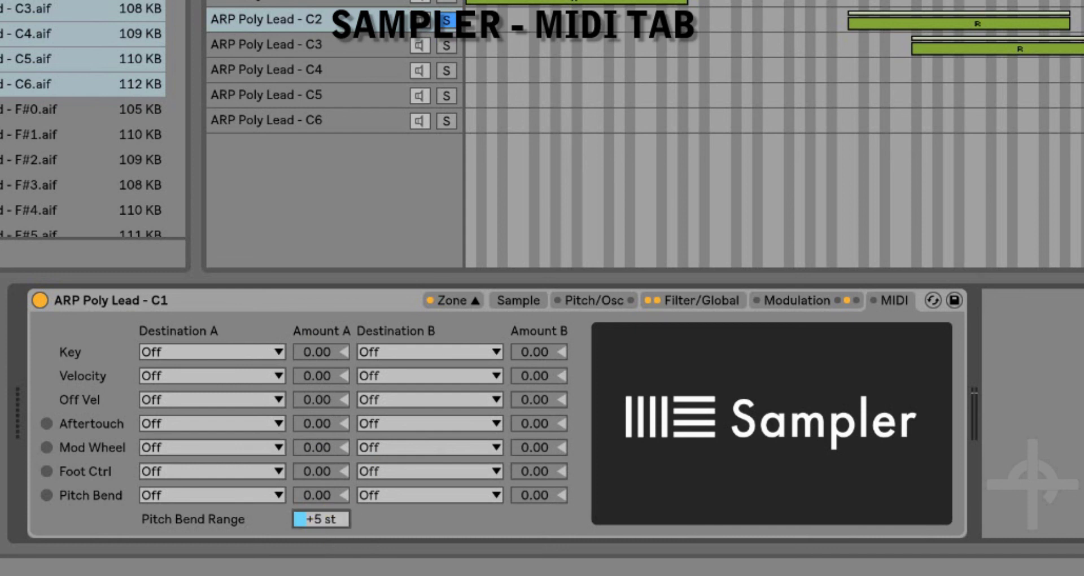
pyautogui.moveTo(328, 518); pyautogui.dragTo(327, 474)
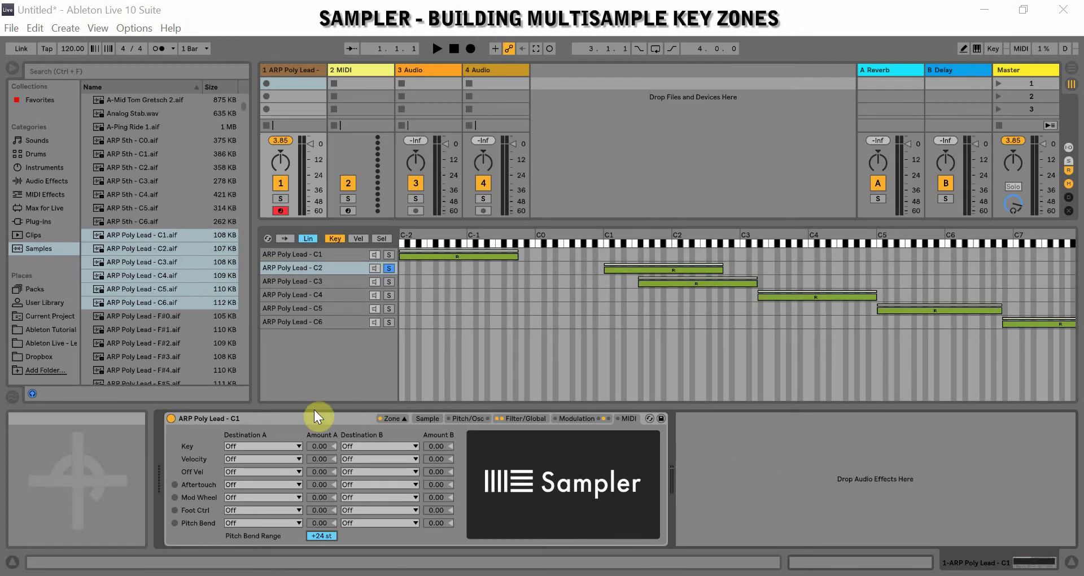
# - Delete the existing ARP Poly Lead Sampler from the first MIDI track and load an empty Sampler in its place
pyautogui.click(314, 415)
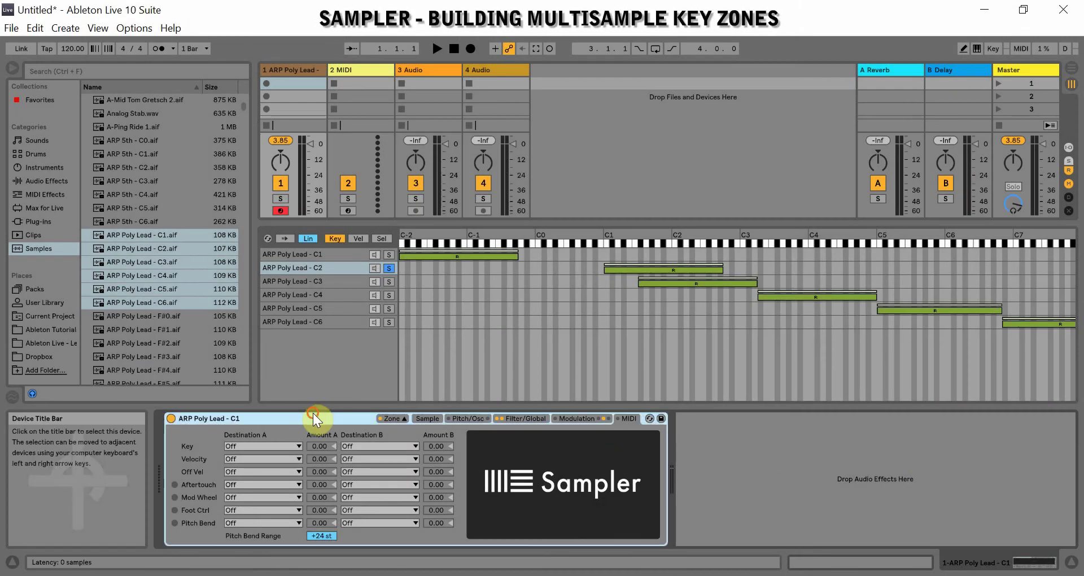
pyautogui.press('Delete')
pyautogui.click(28, 161)
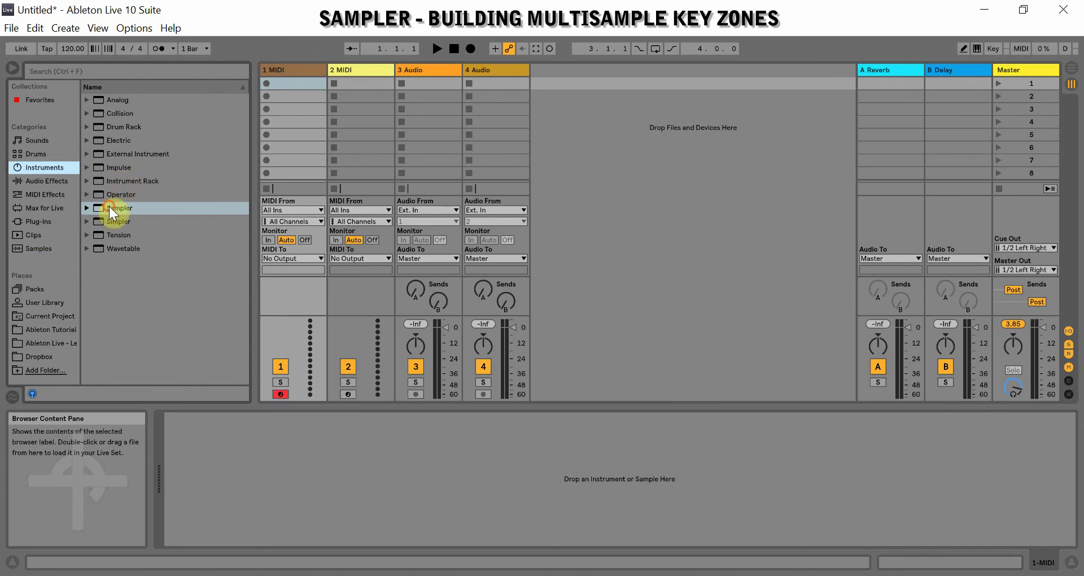
pyautogui.moveTo(110, 206); pyautogui.dragTo(316, 507)
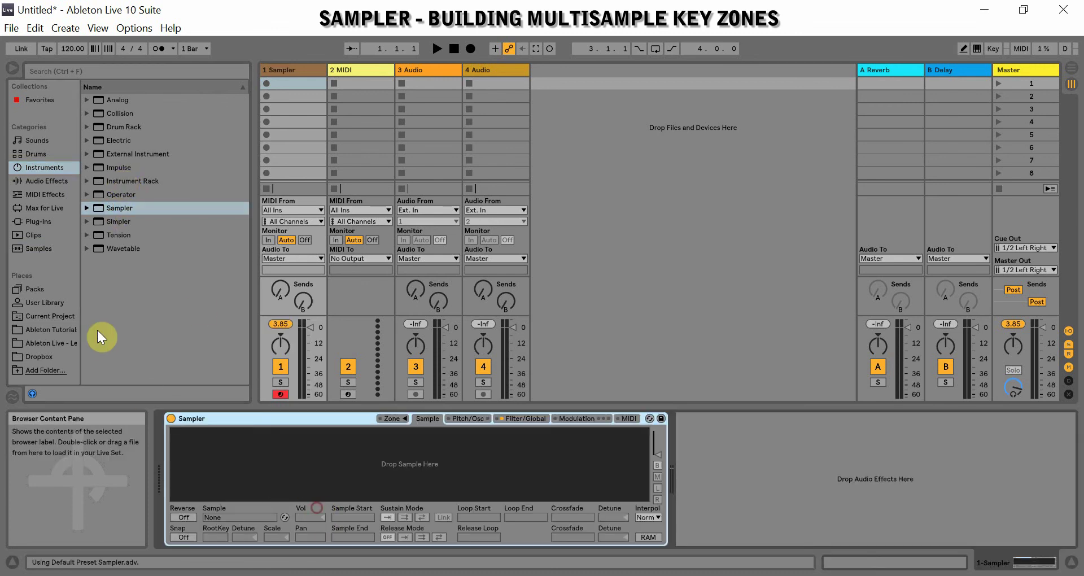
# - Open the Zone Editor and load the ARP Poly Lead C1 to C6 samples together as layers
pyautogui.click(38, 248)
pyautogui.click(141, 235)
pyautogui.keyDown('shift'); pyautogui.click(141, 302); pyautogui.keyUp('shift')
pyautogui.click(391, 418)
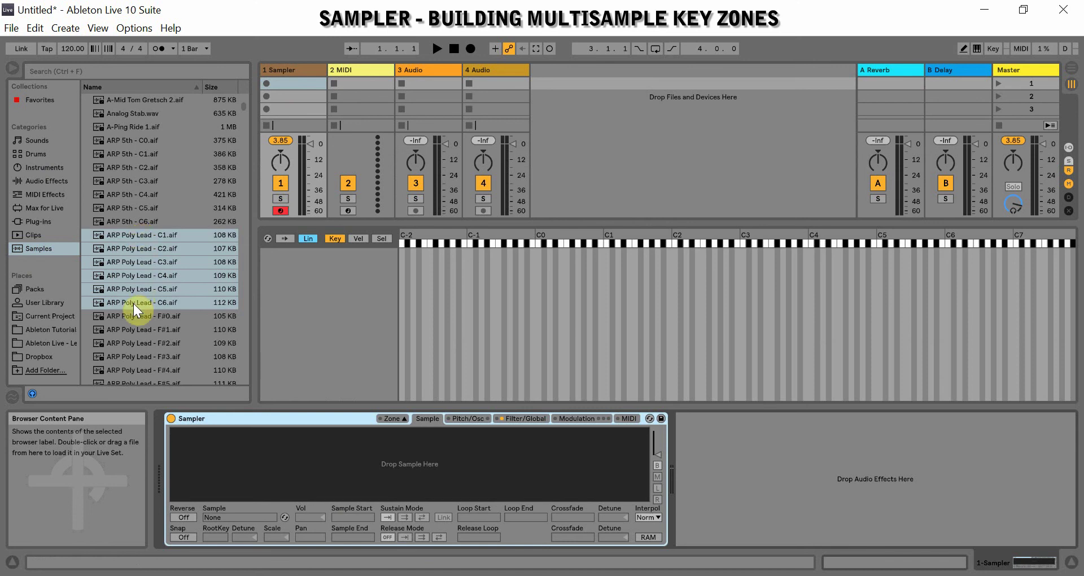
pyautogui.moveTo(126, 243); pyautogui.dragTo(343, 310)
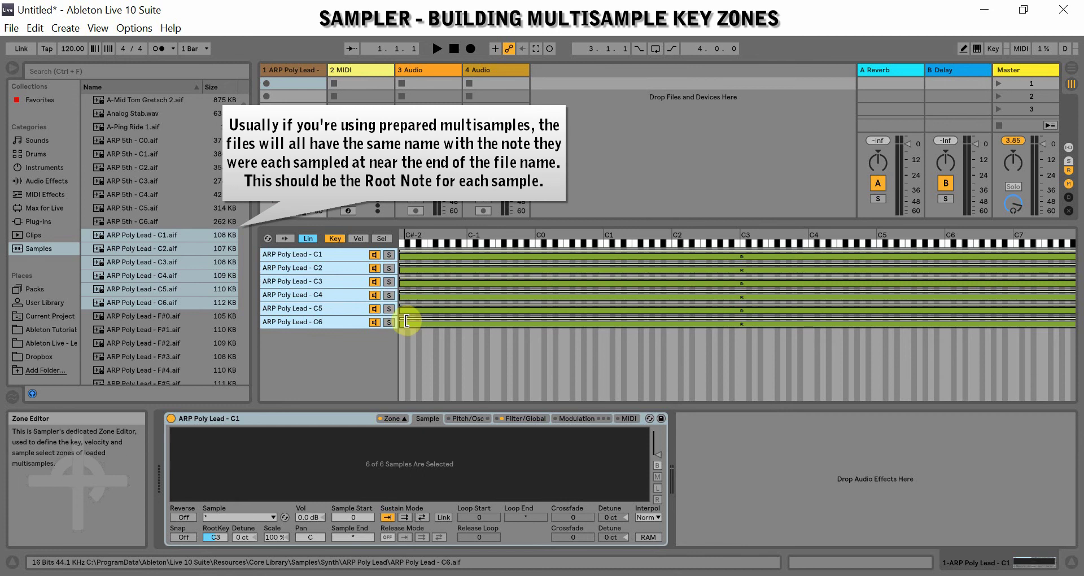
# - Narrow all six key zones together and shift them so they start at E0 with root key C1
pyautogui.moveTo(400, 322); pyautogui.dragTo(700, 317)
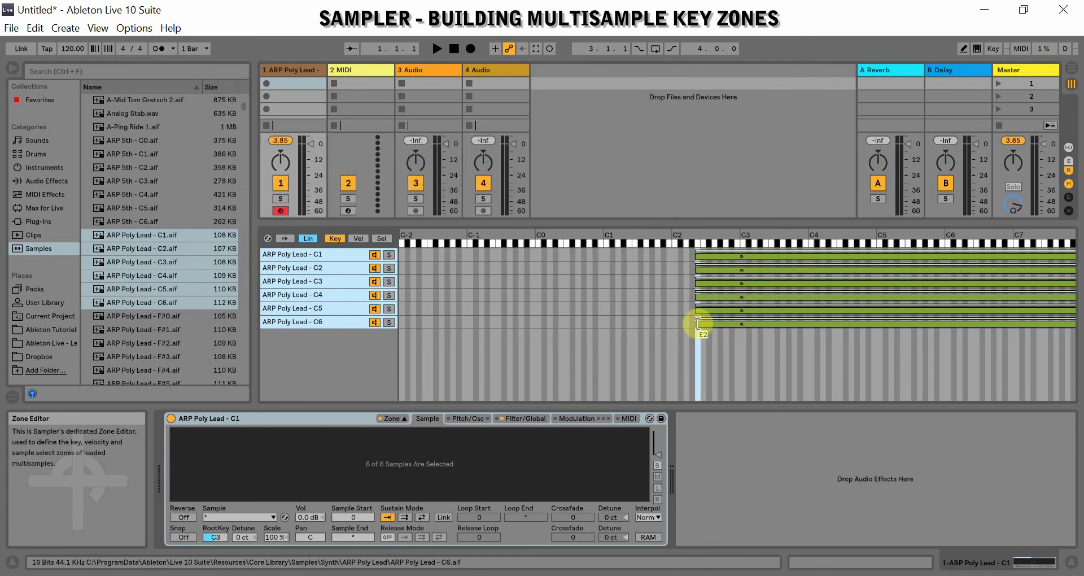
pyautogui.moveTo(1036, 257); pyautogui.dragTo(960, 297)
pyautogui.moveTo(955, 334); pyautogui.dragTo(620, 308)
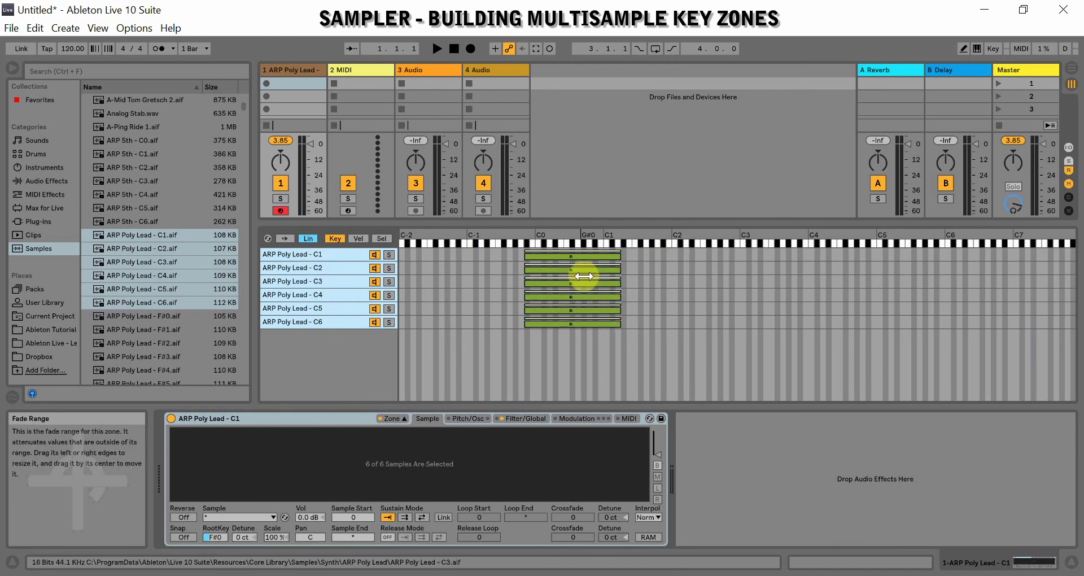
pyautogui.moveTo(561, 259); pyautogui.dragTo(608, 274)
# - Shift the C2 to C6 zones up in octave steps so each root key matches the note in its sample name
pyautogui.click(608, 271)
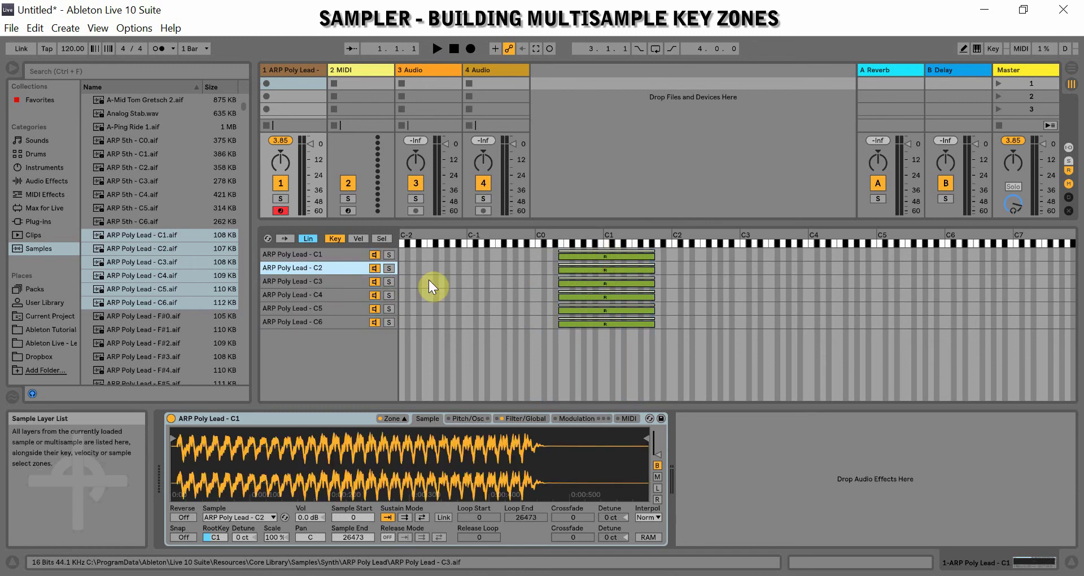
pyautogui.moveTo(614, 273); pyautogui.dragTo(762, 285)
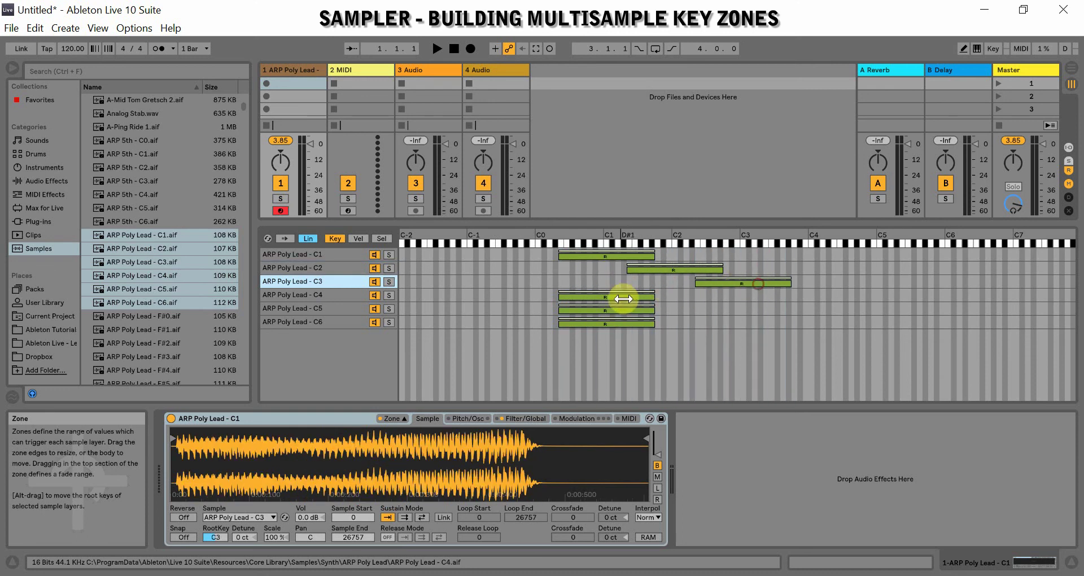
pyautogui.moveTo(621, 297); pyautogui.dragTo(823, 307)
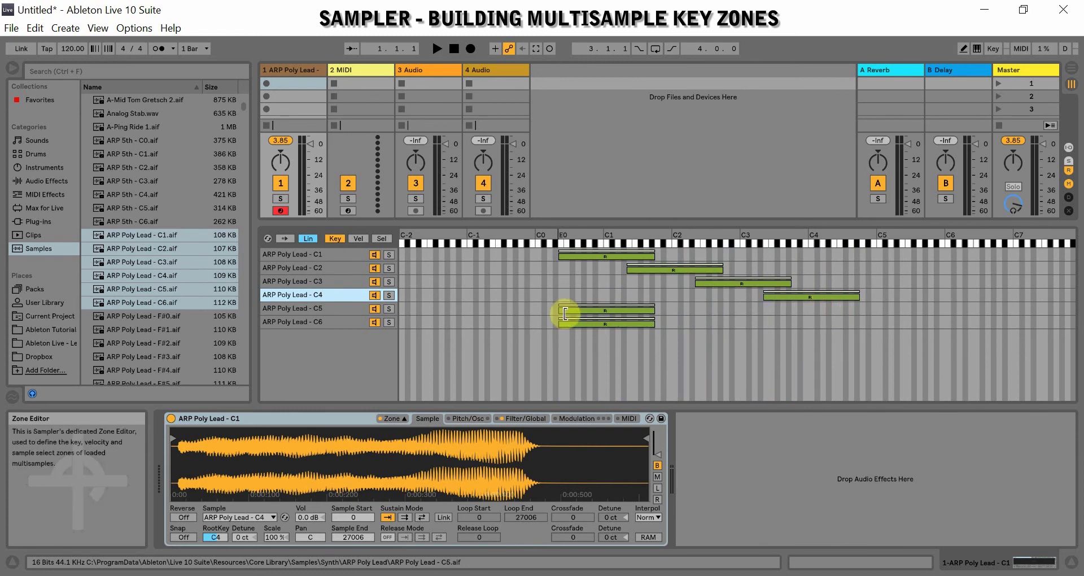
pyautogui.moveTo(574, 310); pyautogui.dragTo(847, 305)
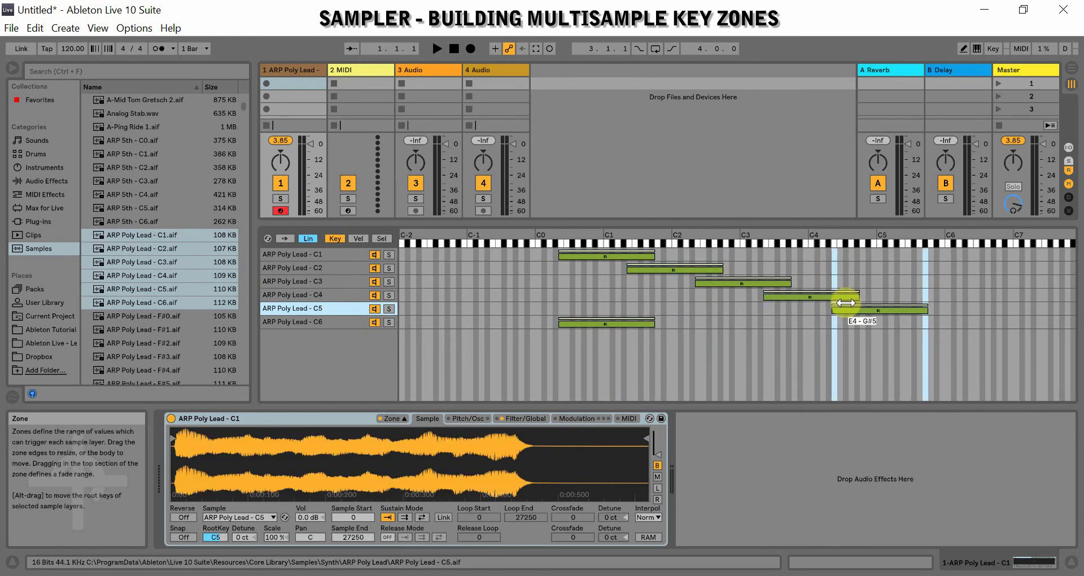
pyautogui.moveTo(598, 319); pyautogui.dragTo(969, 322)
# - Distribute the ranges of all six sample layers around their root keys
pyautogui.keyDown('shift'); pyautogui.click(282, 254); pyautogui.keyUp('shift')
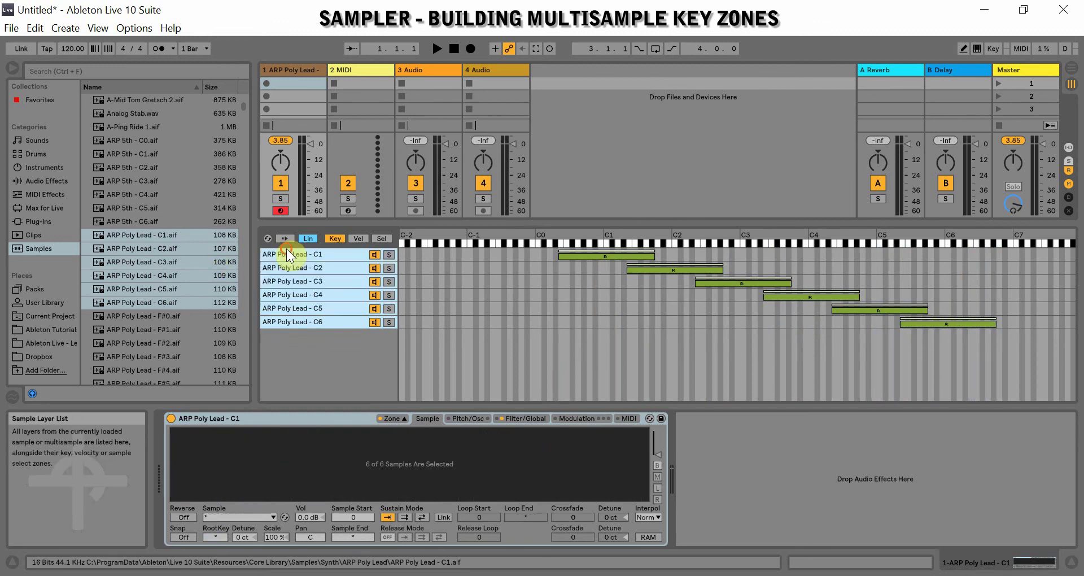
pyautogui.rightClick(285, 253)
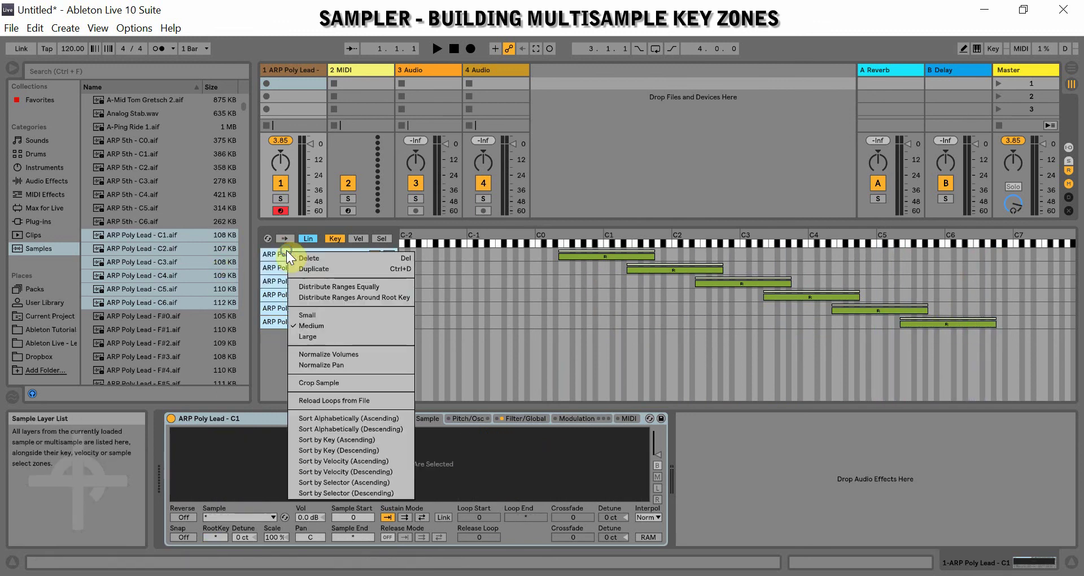
pyautogui.click(323, 298)
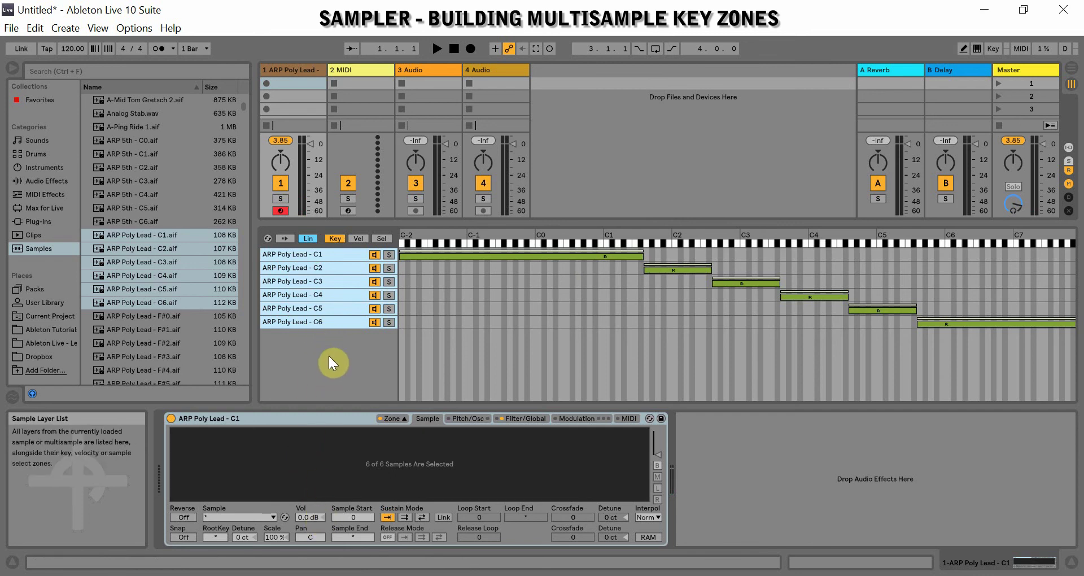
# - Set the sample volume of all six selected layers to -17 dB
pyautogui.click(310, 517)
pyautogui.write('-10')
pyautogui.press('Return')
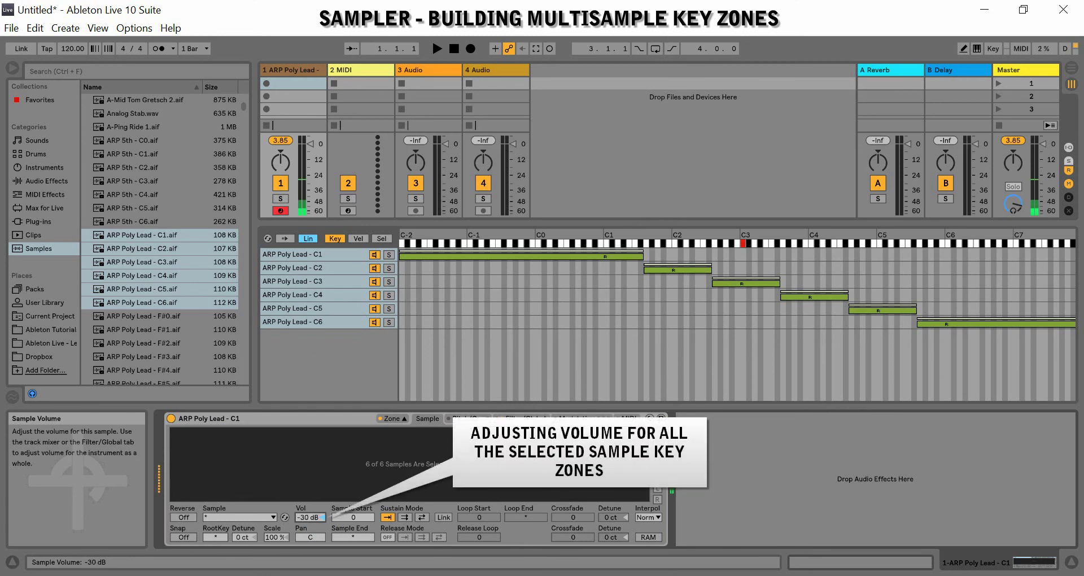
pyautogui.moveTo(310, 517)
pyautogui.mouseDown()
pyautogui.moveTo(310, 485)
pyautogui.moveTo(313, 519)
pyautogui.mouseUp()
pyautogui.click(310, 350)
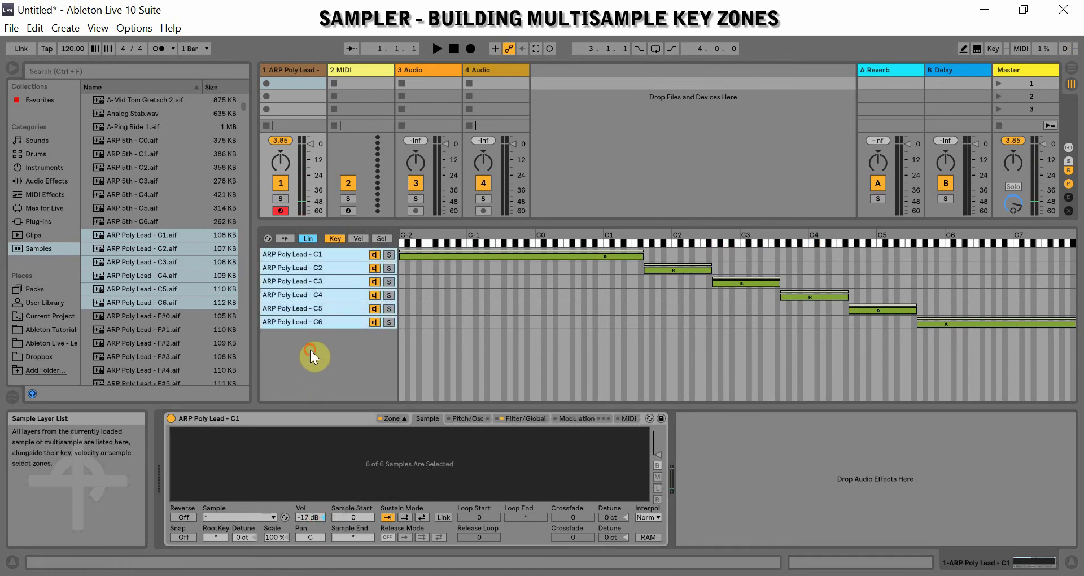
# - View the C6 layer on its own, and set the C2 layer's sample volume to -1.5 dB
pyautogui.click(308, 321)
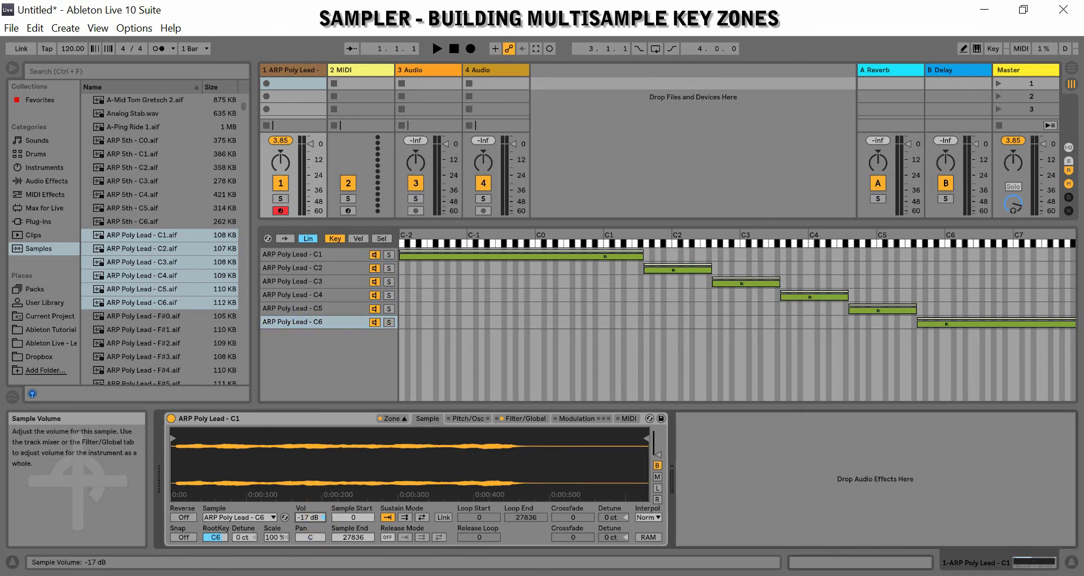
pyautogui.click(298, 271)
pyautogui.moveTo(312, 518); pyautogui.dragTo(312, 517)
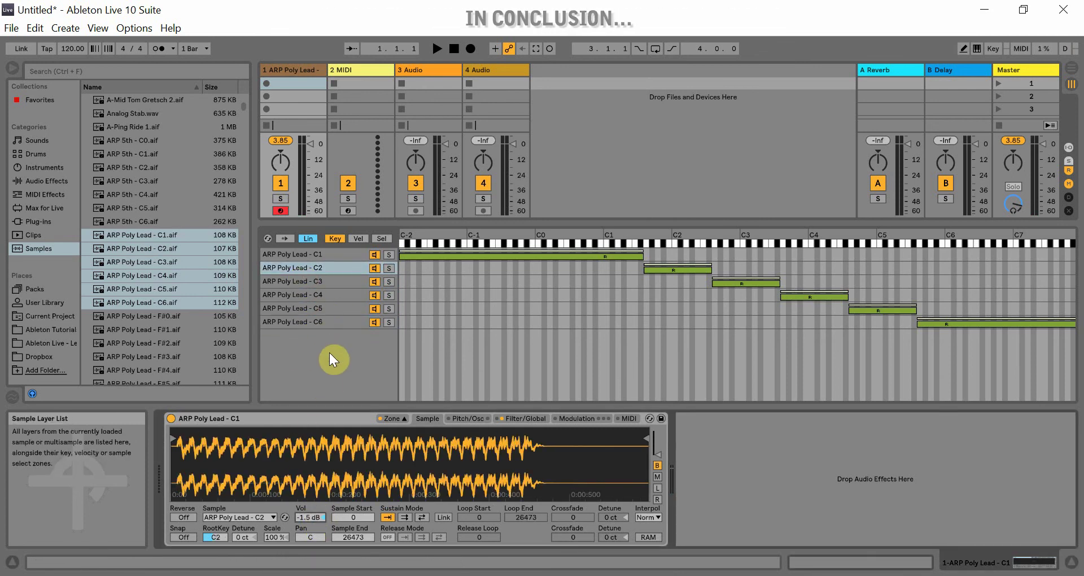